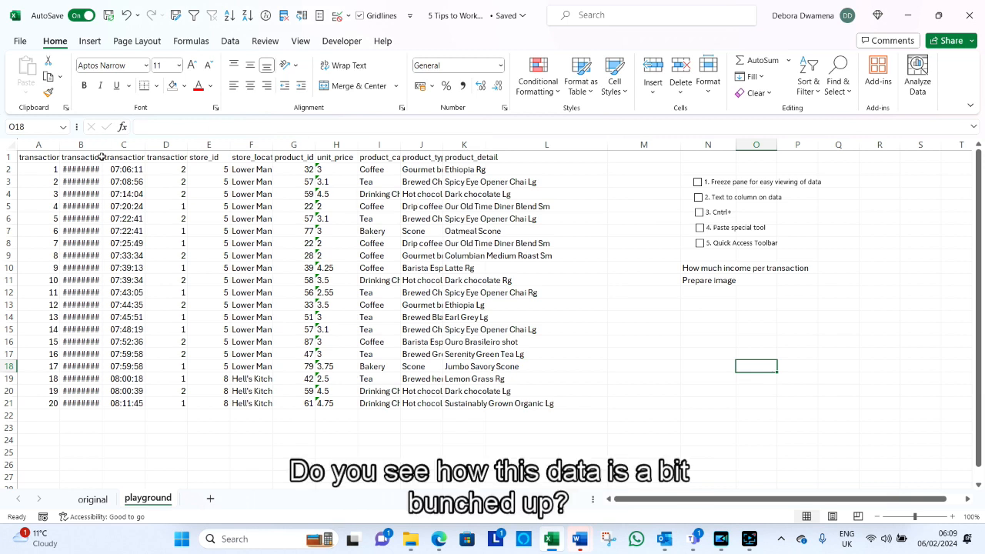
# Check cells in the transaction_id, transaction_date and product_detail columns, and widen the product_detail and store_location columns by hand
pyautogui.click(40, 170)
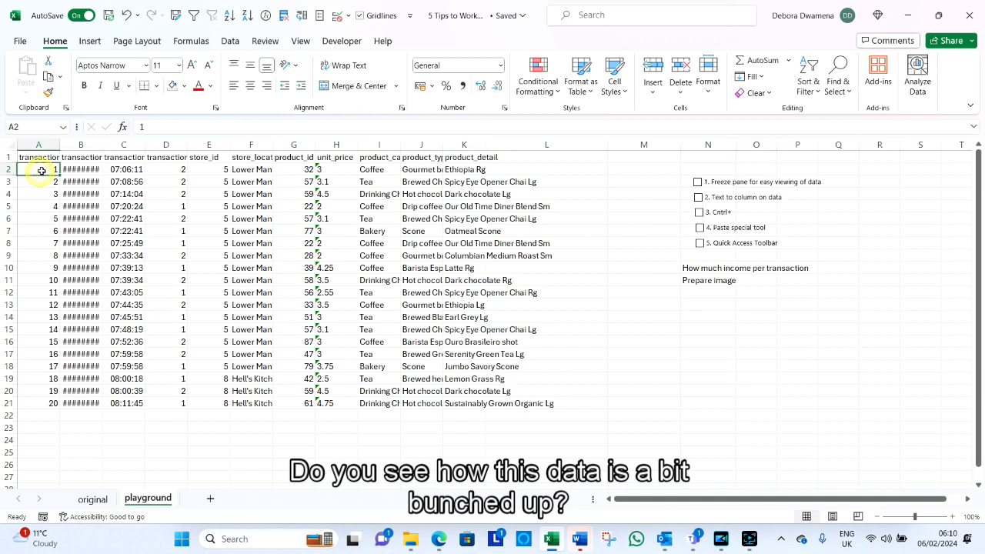
pyautogui.click(72, 169)
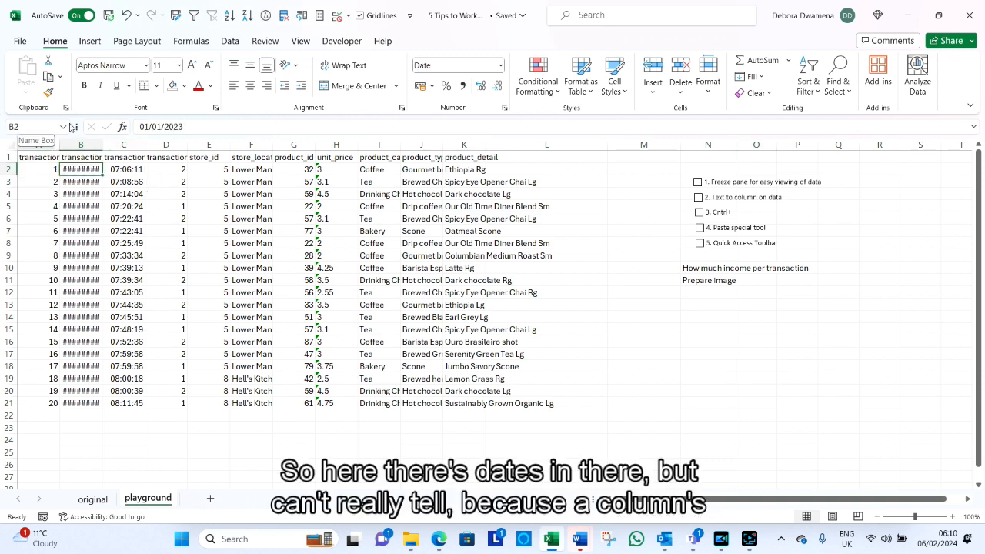
pyautogui.click(457, 170)
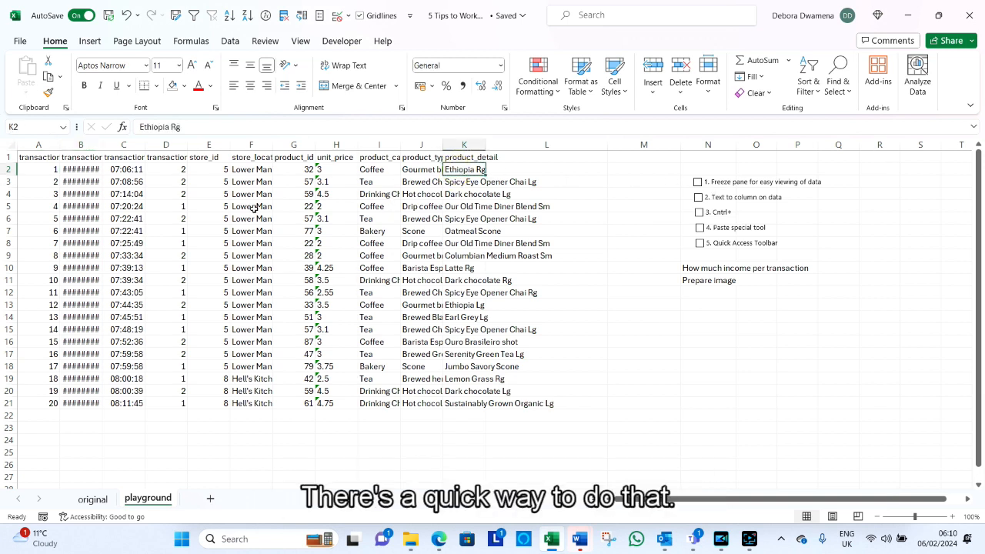
pyautogui.moveTo(486, 145); pyautogui.dragTo(531, 147)
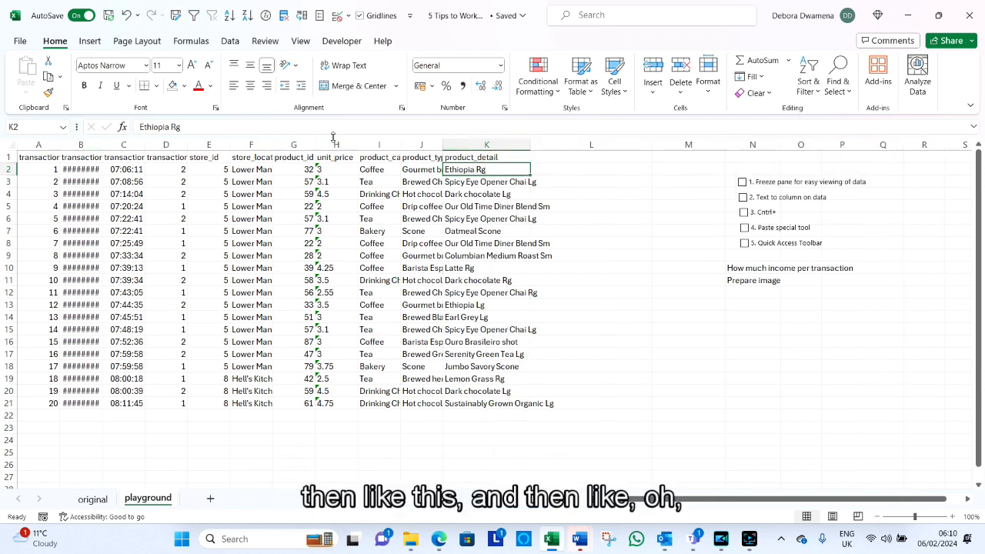
pyautogui.moveTo(328, 140); pyautogui.dragTo(304, 158)
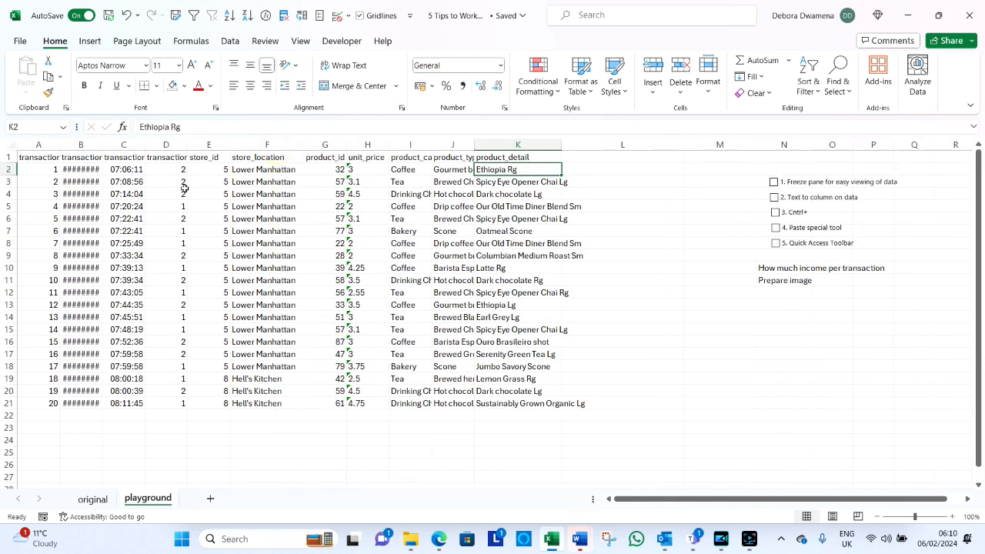
# AutoFit columns A through K to their contents and narrow the empty columns L and M
pyautogui.moveTo(31, 143); pyautogui.dragTo(525, 146)
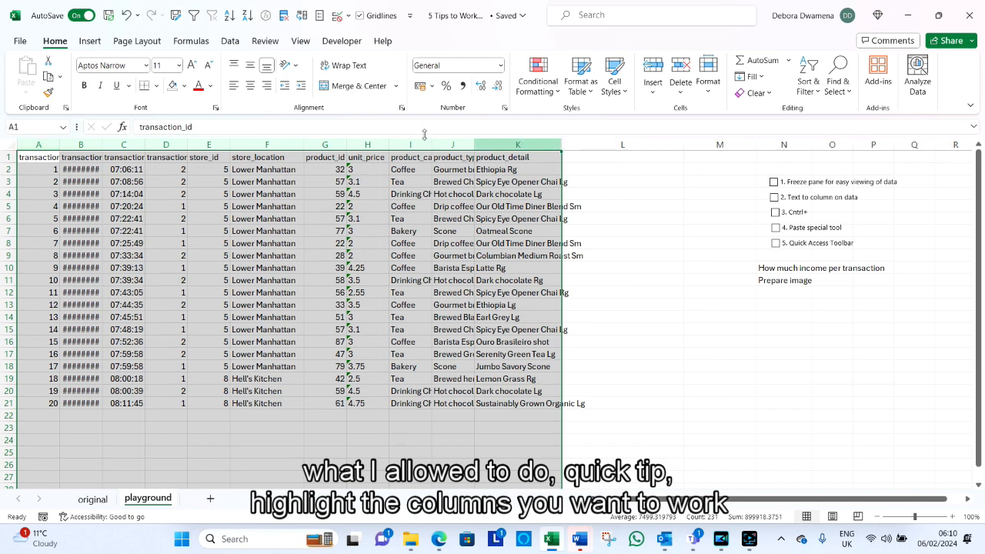
pyautogui.doubleClick(562, 145)
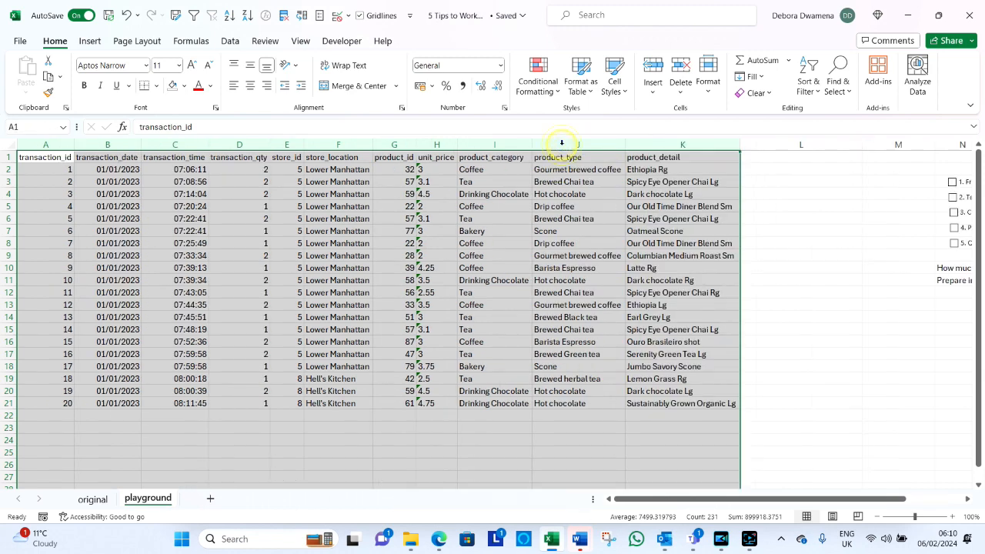
pyautogui.click(649, 231)
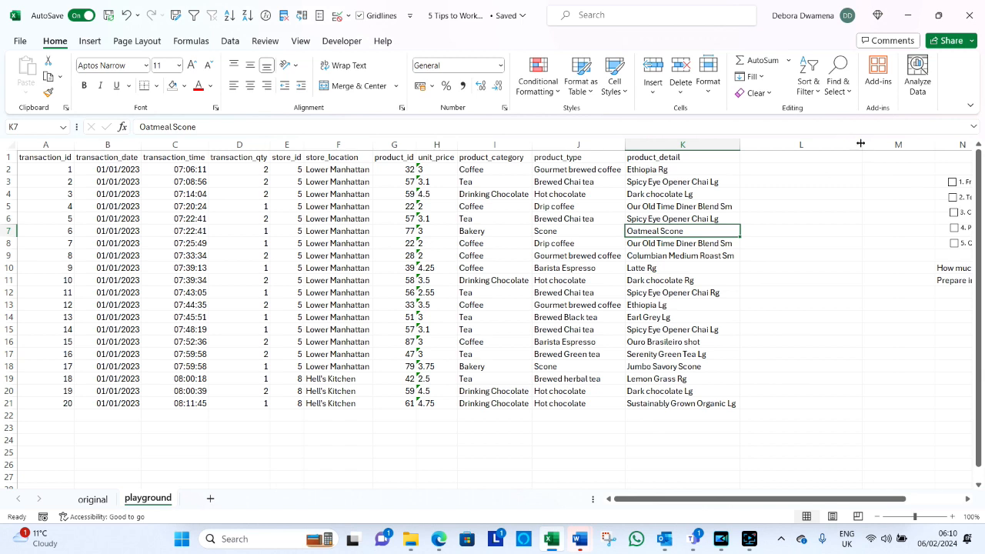
pyautogui.moveTo(857, 144); pyautogui.dragTo(815, 145)
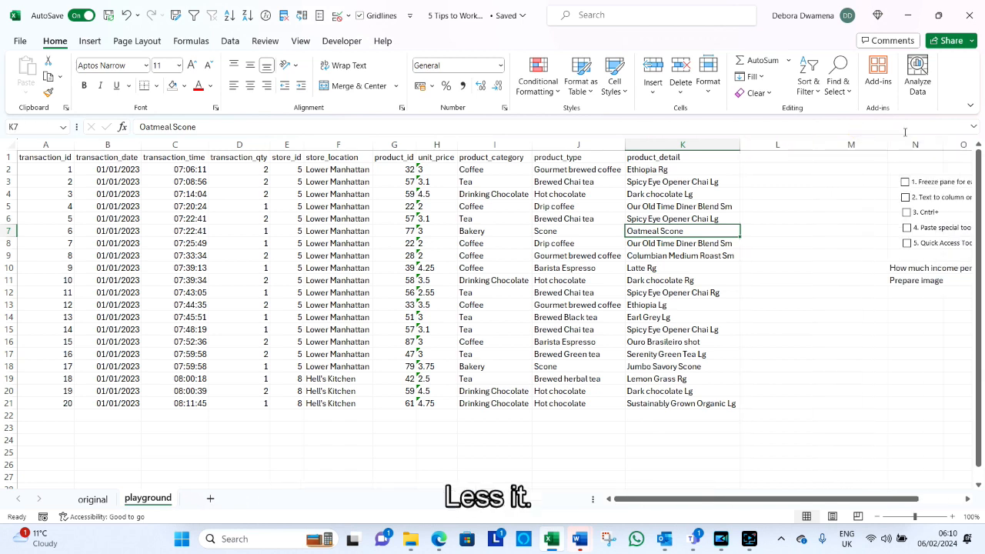
pyautogui.moveTo(886, 145); pyautogui.dragTo(799, 140)
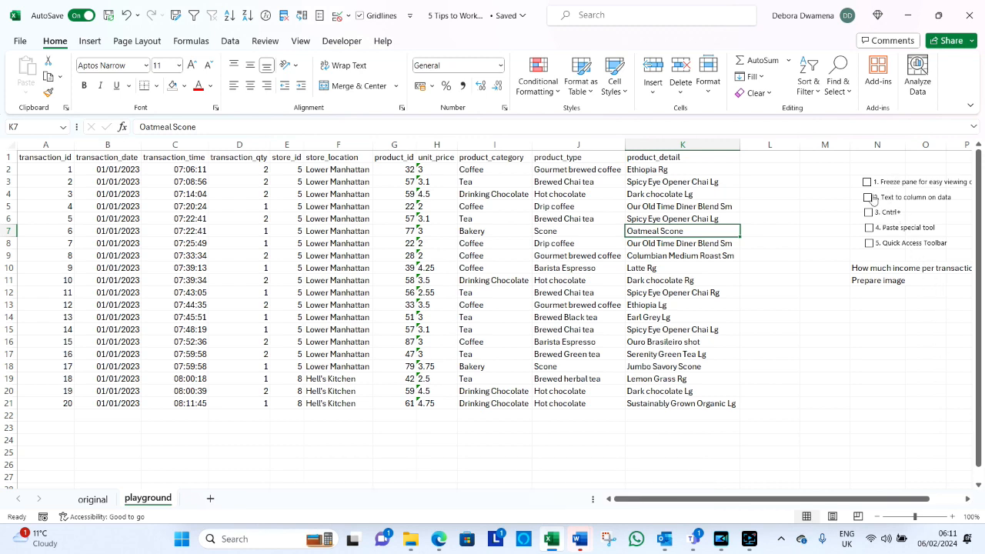
# Go to the last record in the transaction_id column and check whether the column headers stay in view while scrolling
pyautogui.hotkey('ctrl', 'Home')
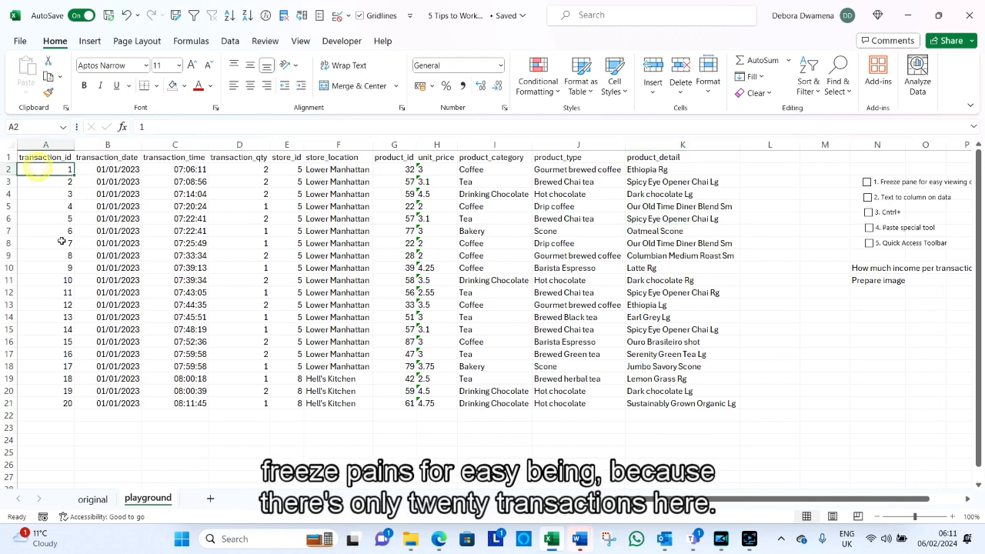
pyautogui.hotkey('ctrl', 'Down')
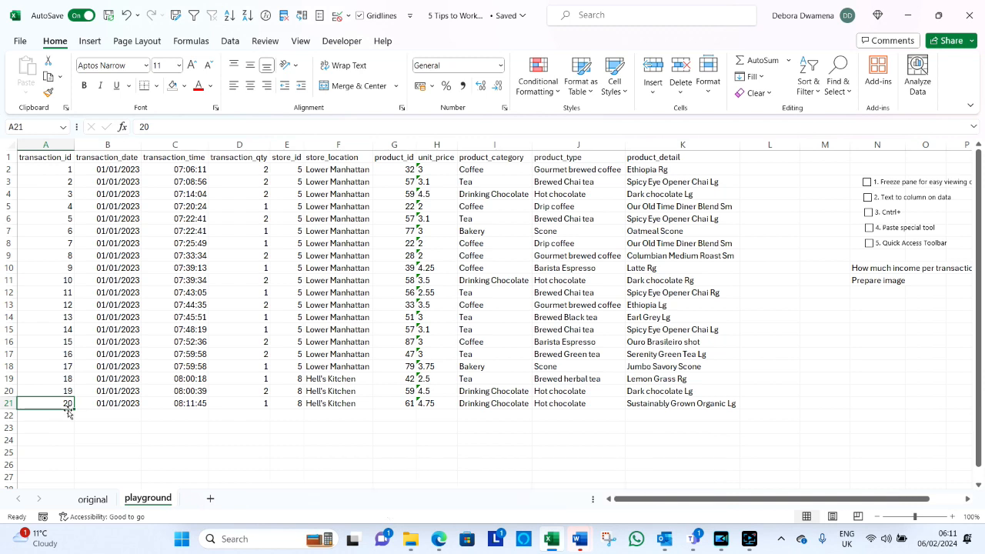
pyautogui.scroll(-5, 47, 462)
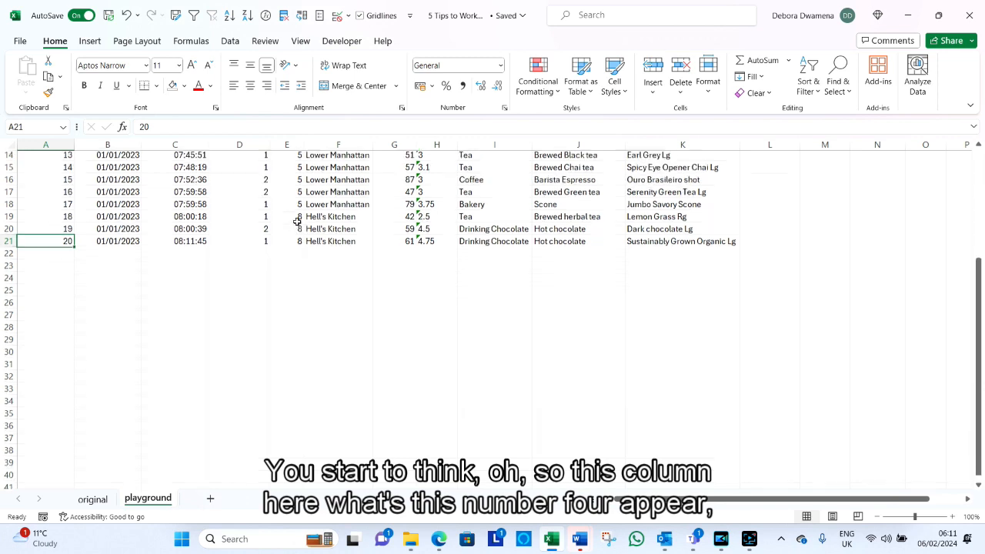
pyautogui.scroll(5, 297, 221)
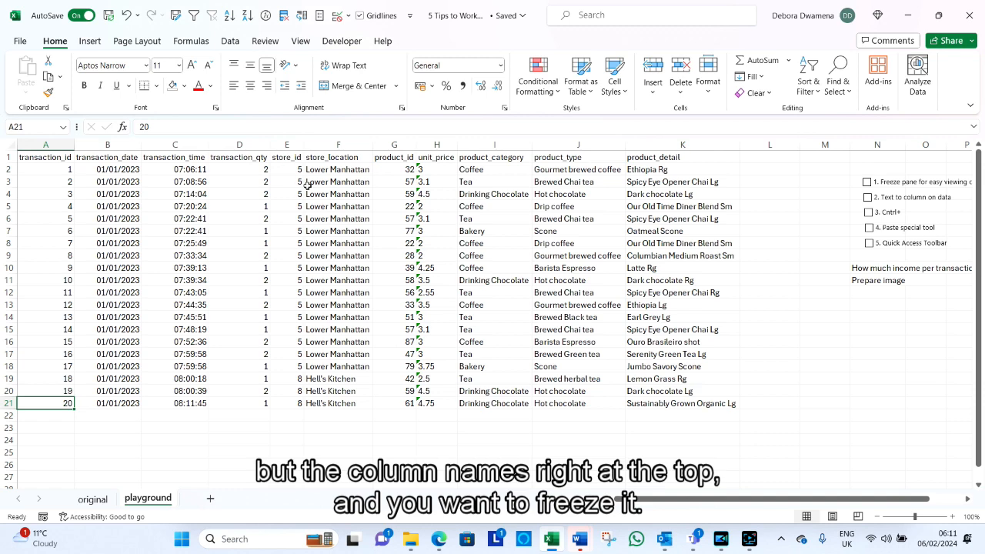
pyautogui.scroll(-3, 304, 188)
pyautogui.scroll(3, 305, 197)
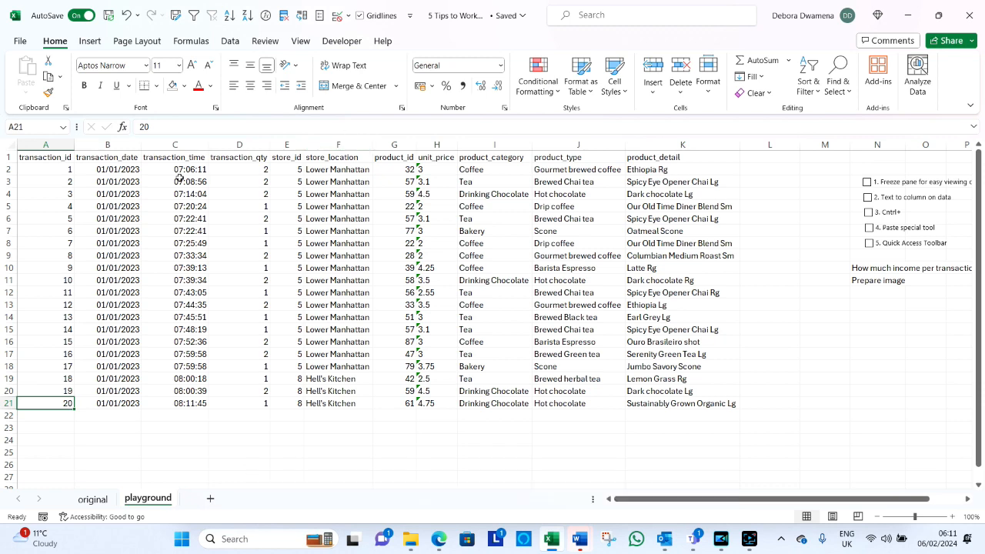
# Freeze the panes at cell A2 to lock the header row, and scroll through the data to check it
pyautogui.click(61, 175)
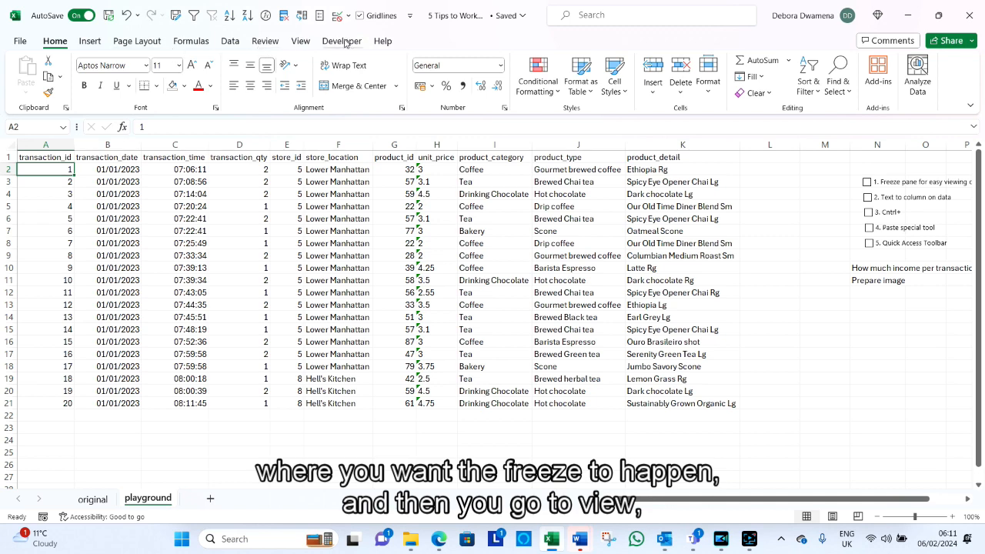
pyautogui.click(298, 43)
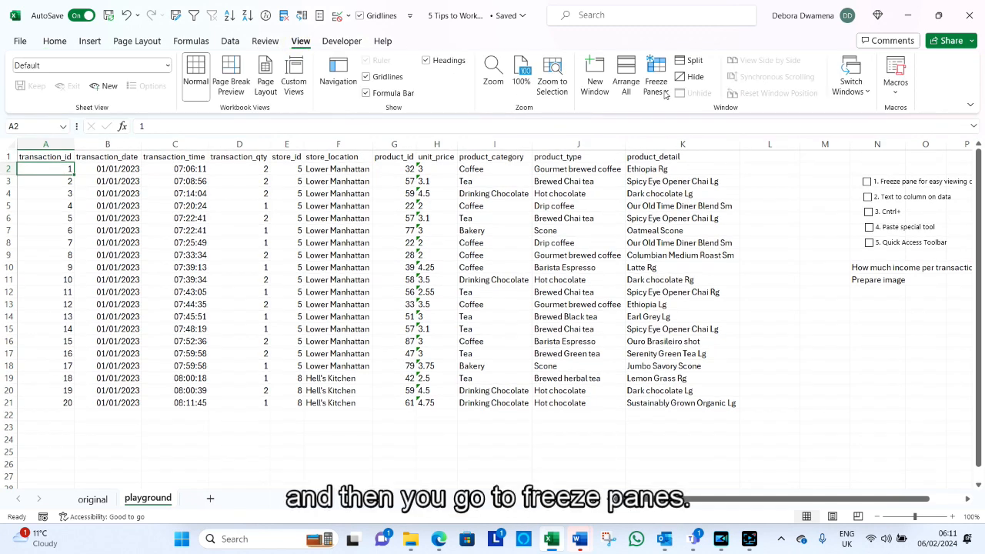
pyautogui.click(660, 89)
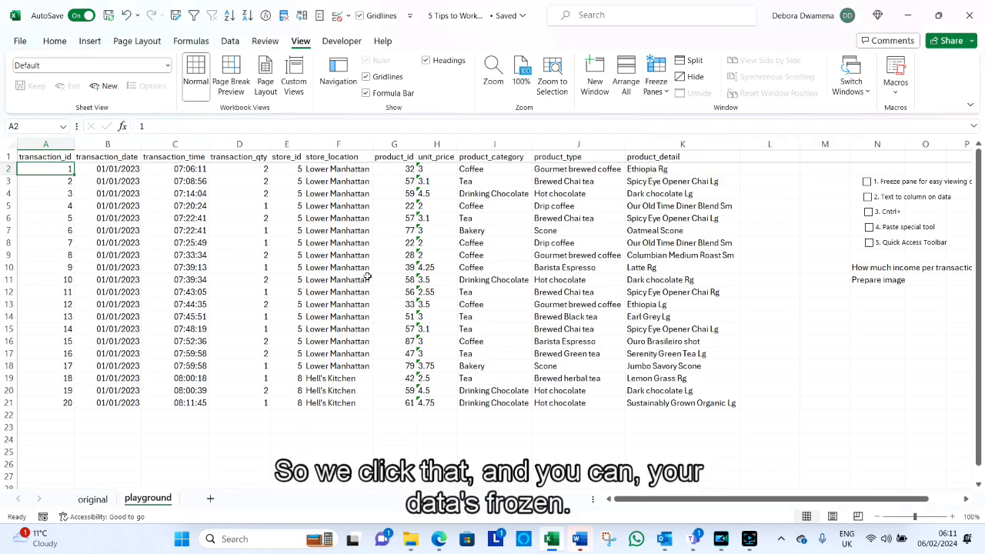
pyautogui.scroll(-5, 367, 303)
pyautogui.scroll(5, 381, 299)
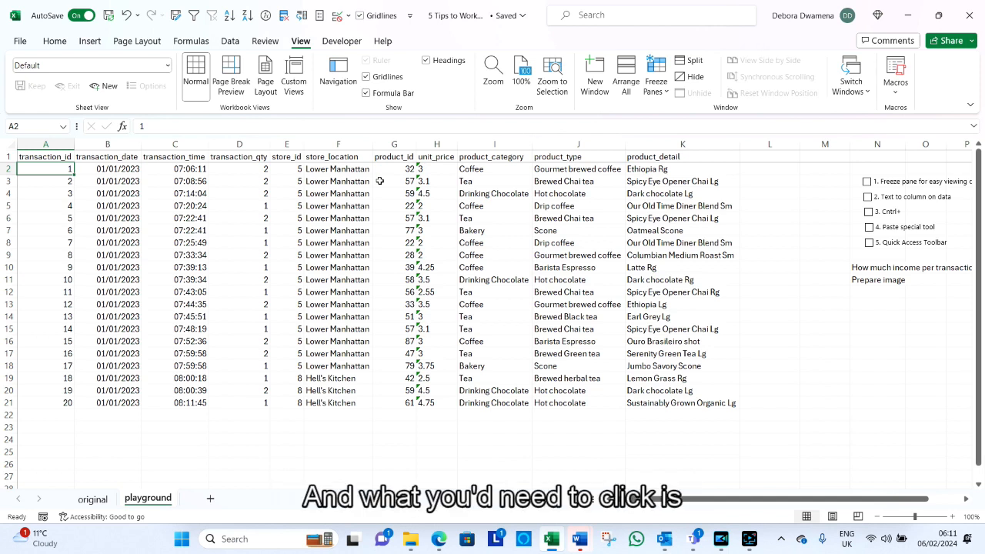
# Unfreeze the panes on the playground sheet
pyautogui.press('alt')
pyautogui.press('w')
pyautogui.press('f')
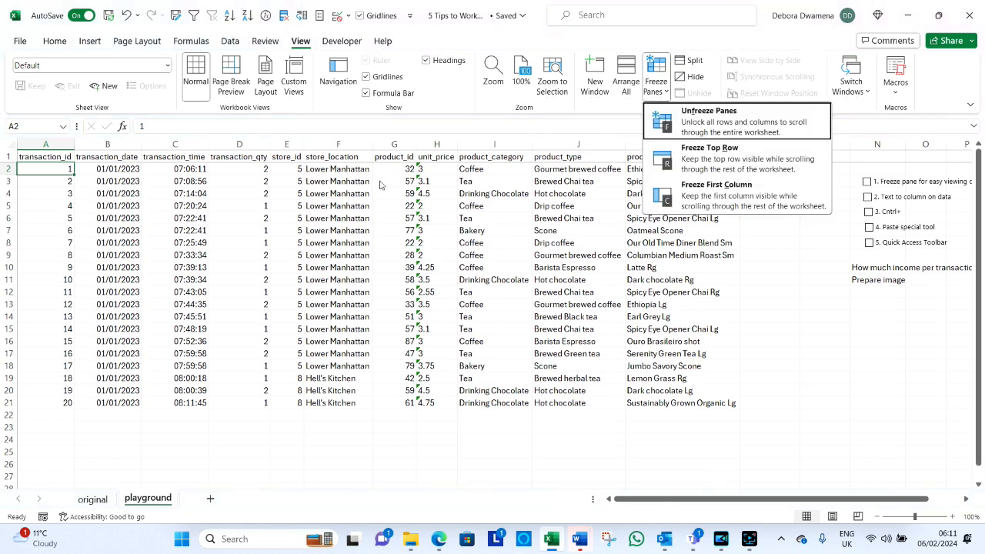
pyautogui.click(706, 127)
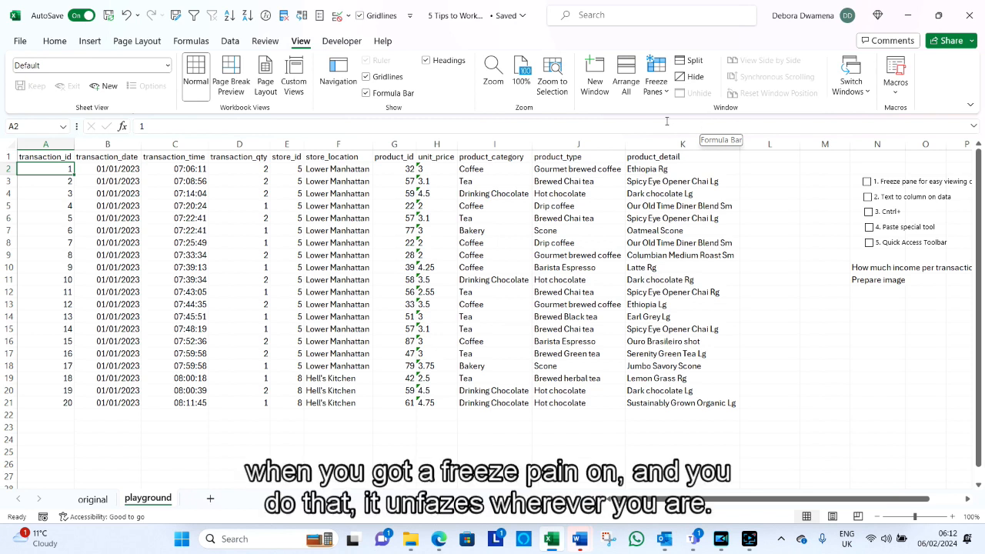
# Freeze the panes again at cell A2 and check the locked header row against the scrolling data
pyautogui.hotkey('alt', 'w')
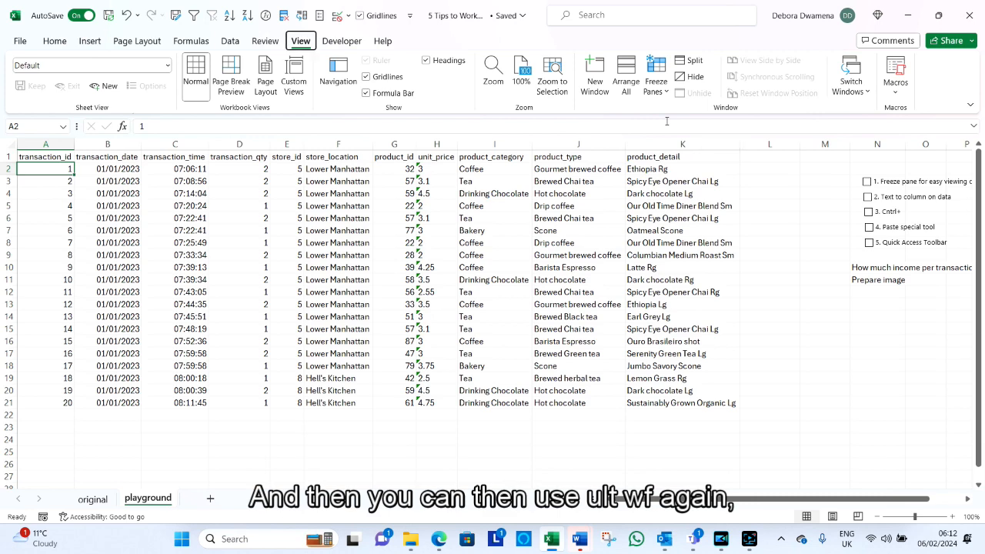
pyautogui.press('f')
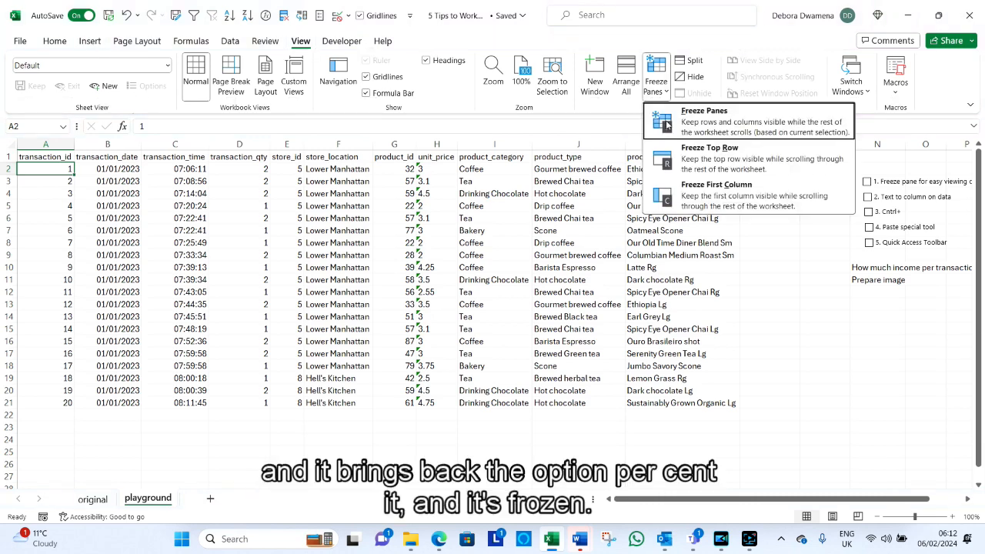
pyautogui.click(666, 123)
pyautogui.scroll(-4, 754, 218)
pyautogui.scroll(4, 758, 224)
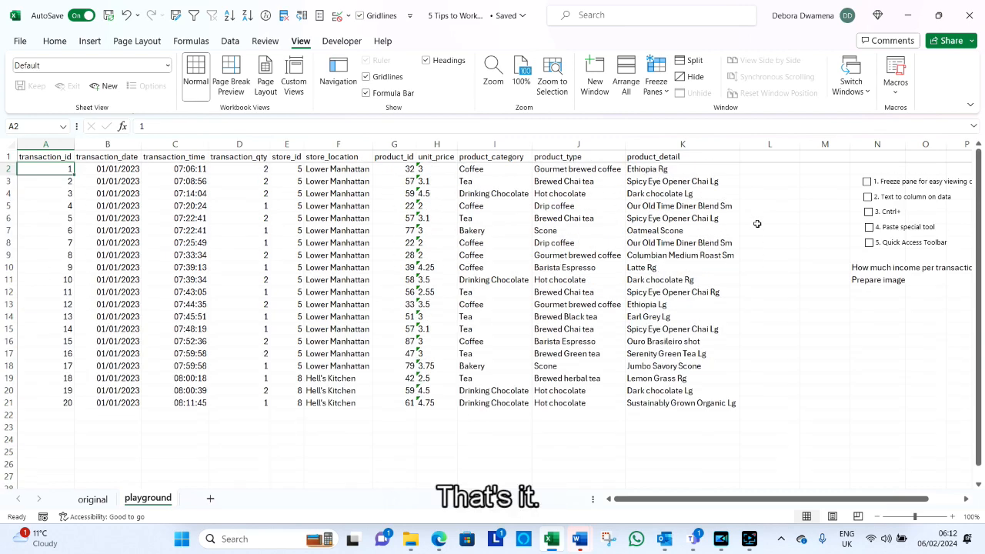
# Unfreeze the header row and make the first transaction_qty value, cell D2, the active cell
pyautogui.click(60, 46)
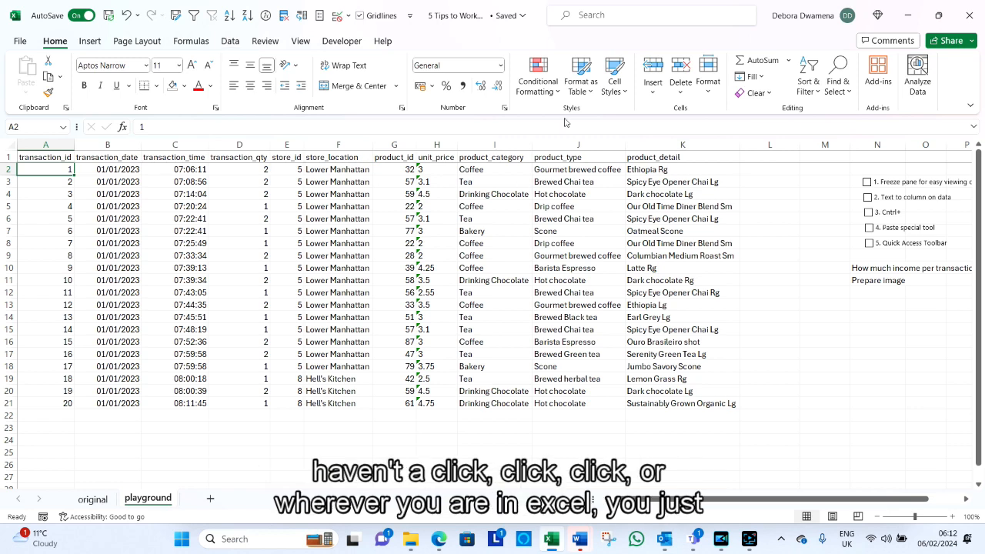
pyautogui.hotkey('alt', 'w')
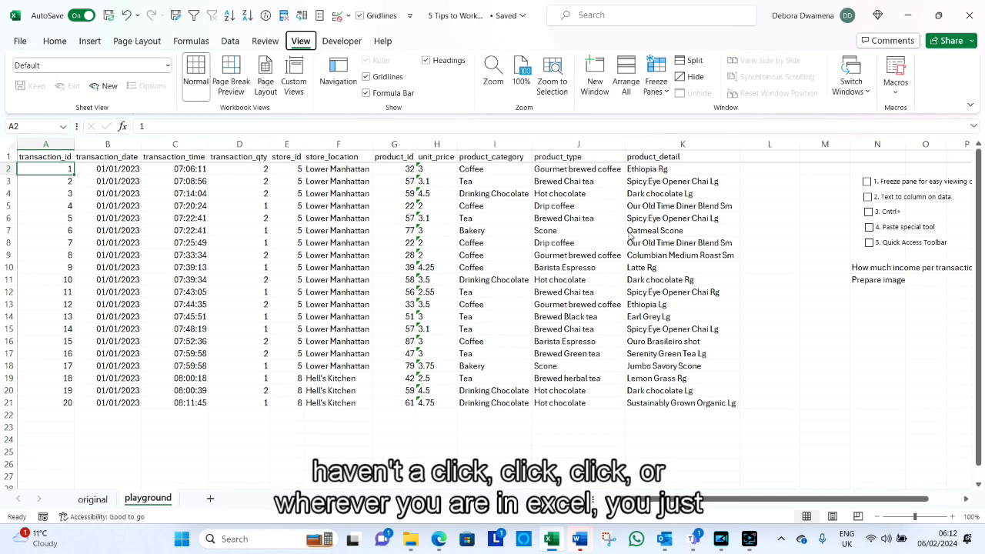
pyautogui.press('Right')
pyautogui.press('Right')
pyautogui.press('Right')
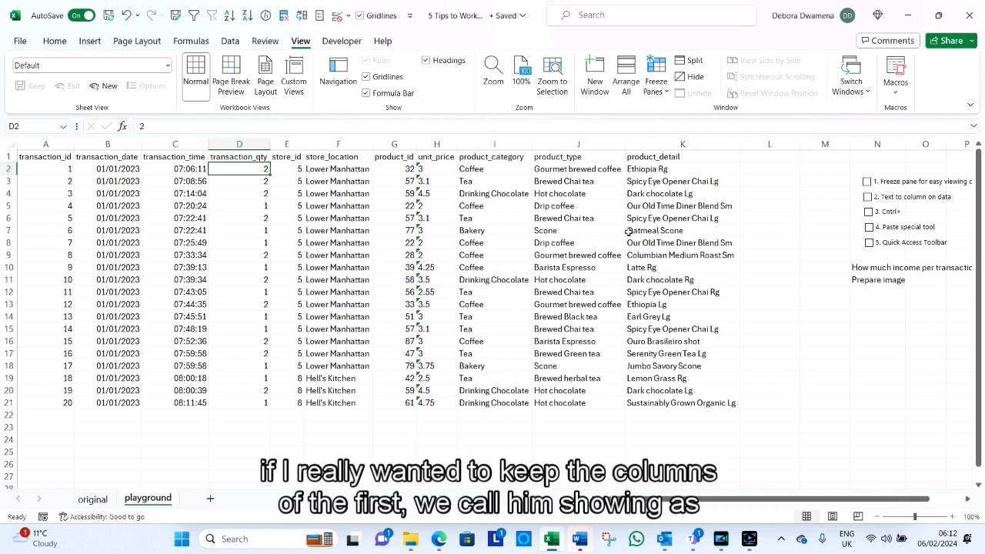
pyautogui.press('Left')
pyautogui.press('Left')
pyautogui.press('Left')
pyautogui.press('Right')
pyautogui.press('Right')
pyautogui.press('Right')
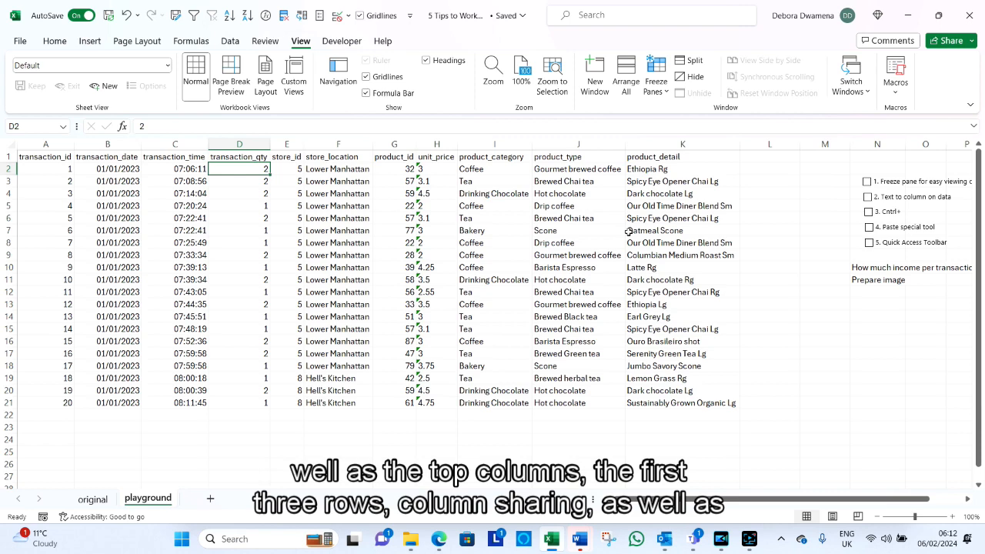
# Freeze the panes at D2 to lock the header row and first three columns, and check by scrolling
pyautogui.hotkey('alt', 'w')
pyautogui.press('f')
pyautogui.press('Escape')
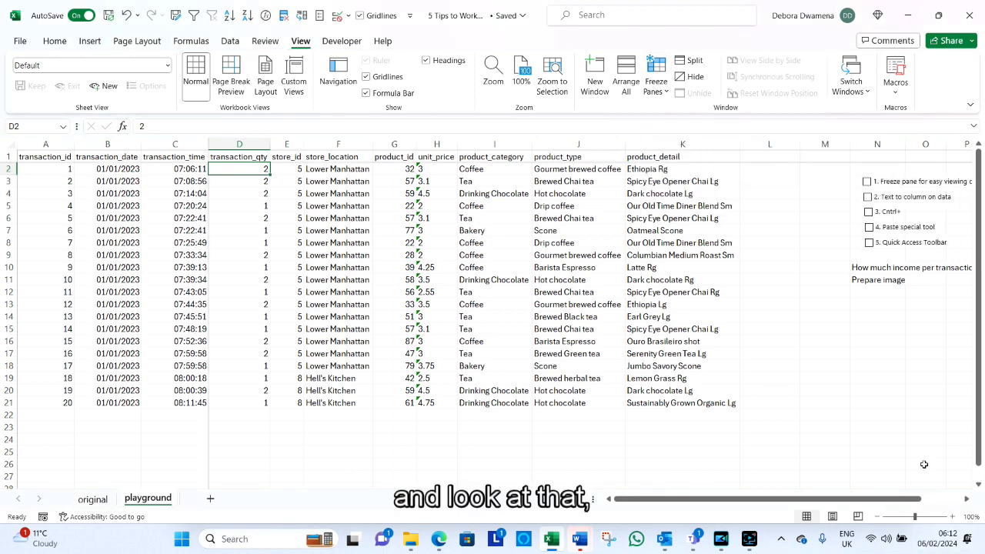
pyautogui.moveTo(865, 500)
pyautogui.mouseDown()
pyautogui.moveTo(877, 500)
pyautogui.moveTo(857, 500)
pyautogui.mouseUp()
pyautogui.scroll(-1, 608, 354)
pyautogui.scroll(-5, 608, 354)
pyautogui.scroll(6, 614, 378)
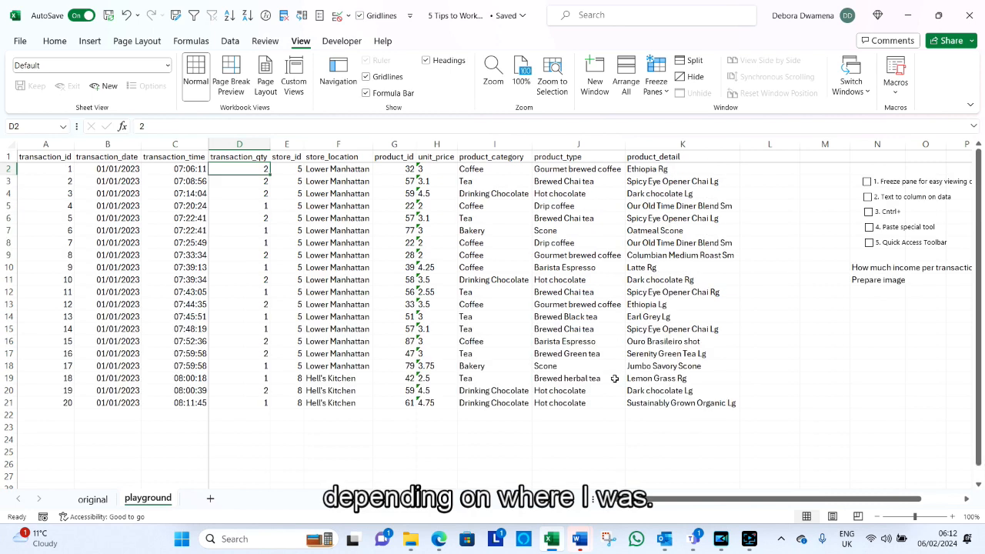
# Refreeze the panes at A2 to lock only the header row, and tick off the checklist's freeze pane item
pyautogui.press('Left')
pyautogui.press('Left')
pyautogui.press('Left')
pyautogui.press('w')
pyautogui.press('f')
pyautogui.press('f')
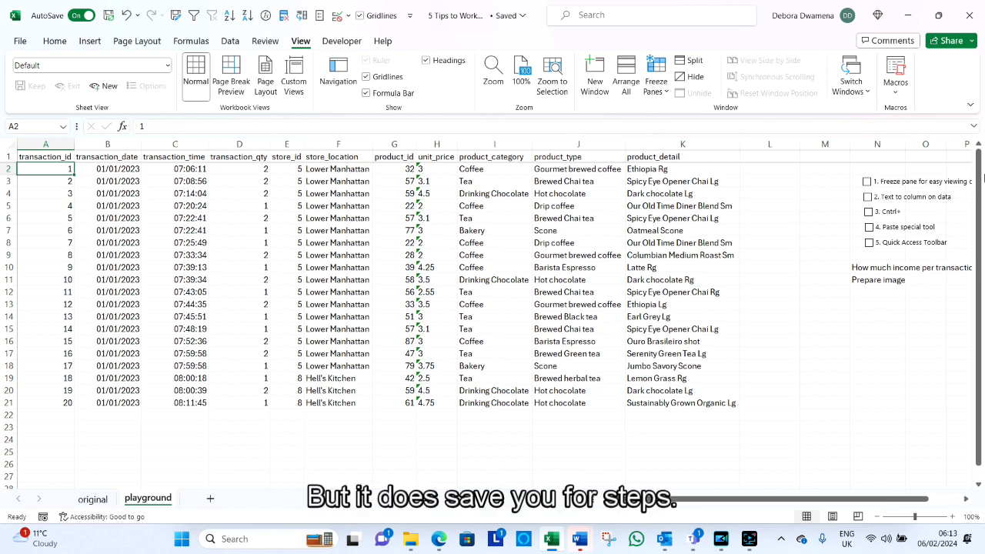
pyautogui.click(868, 183)
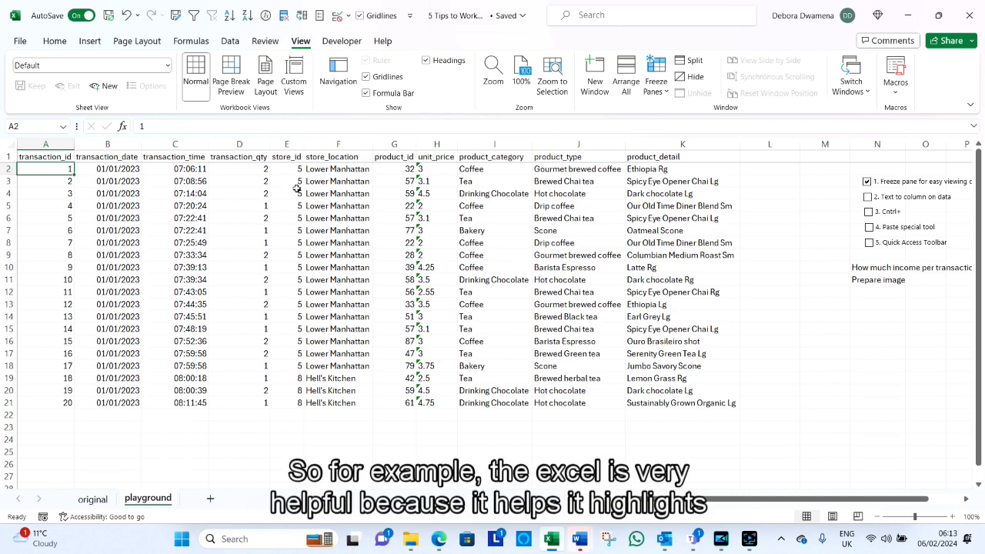
# Inspect the first unit_price value in H2, including its error indicator and number format
pyautogui.click(436, 169)
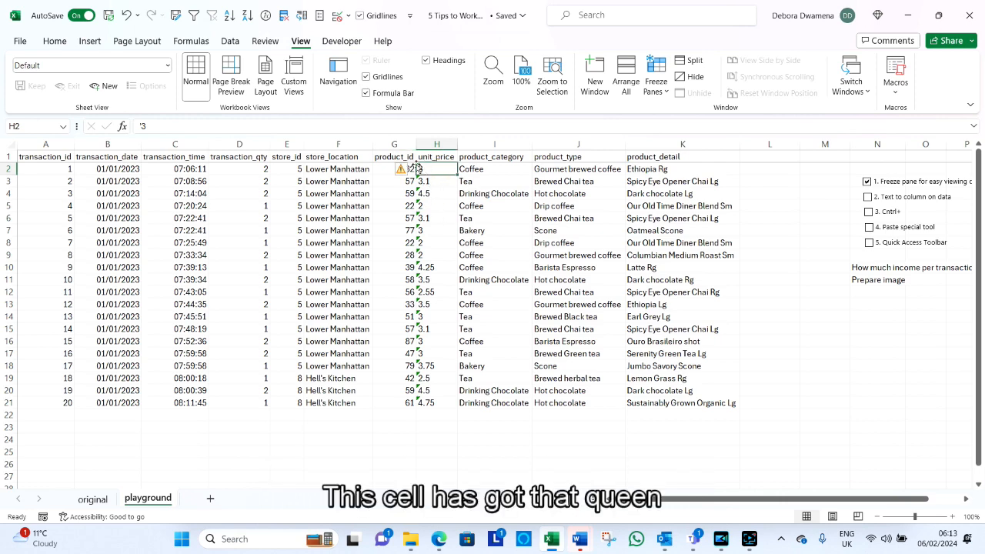
pyautogui.moveTo(404, 173)
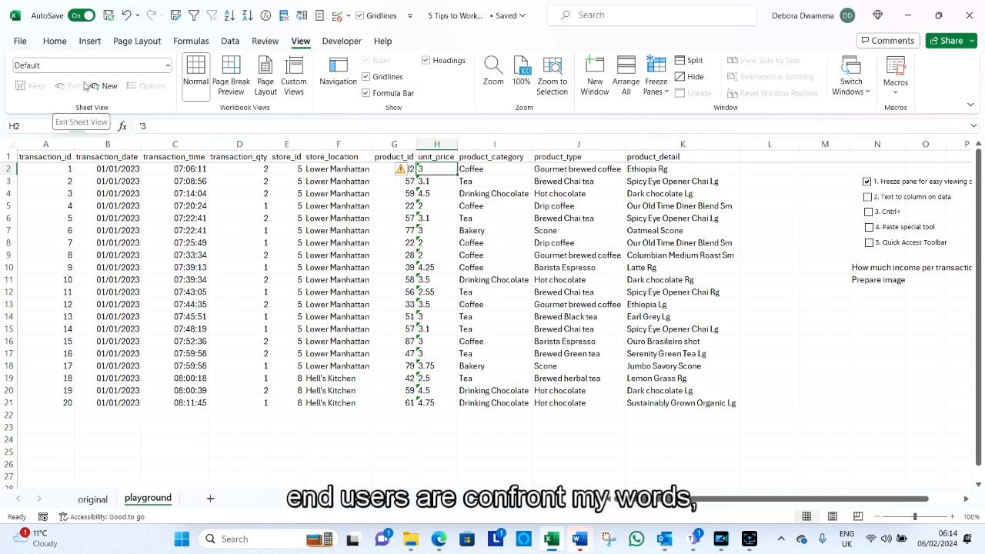
pyautogui.click(55, 42)
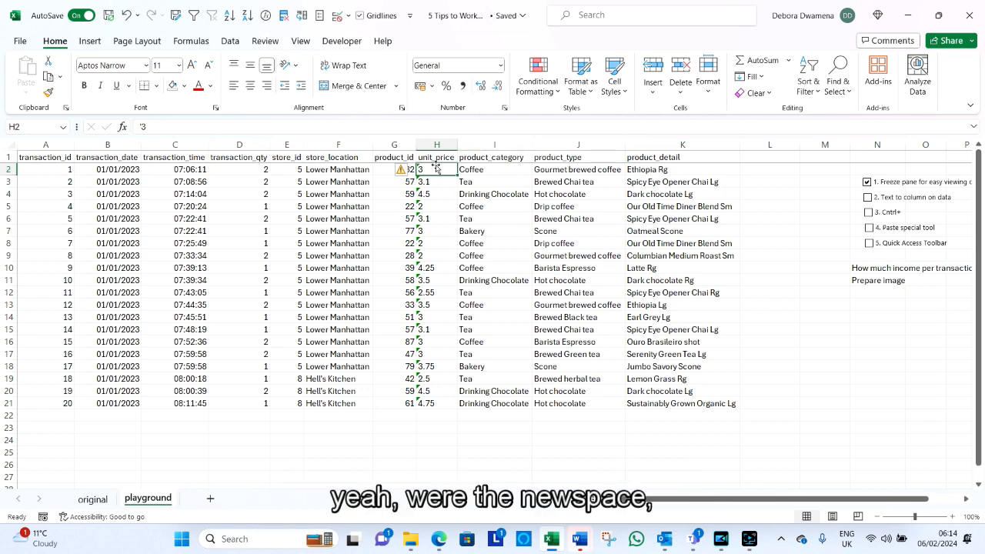
pyautogui.moveTo(436, 170); pyautogui.dragTo(431, 399)
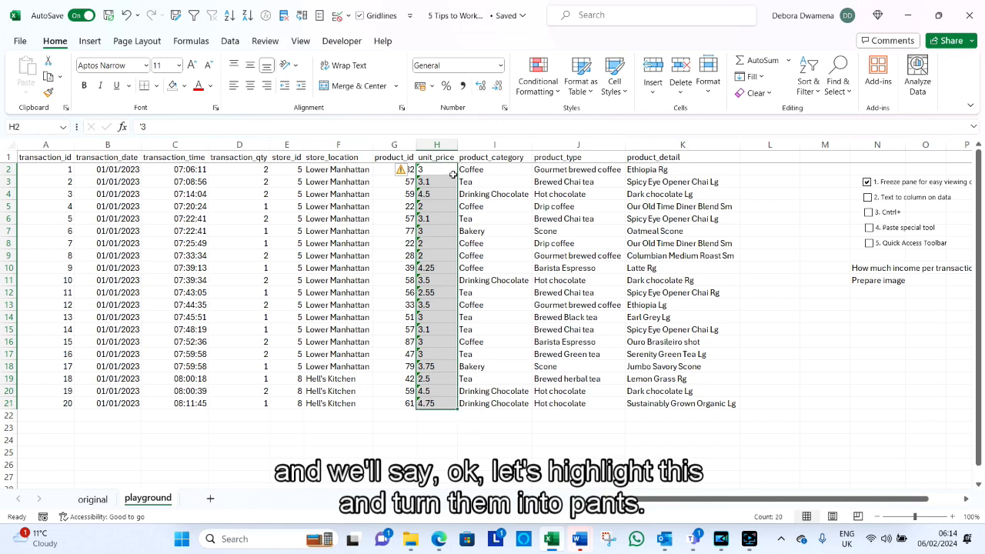
pyautogui.click(501, 64)
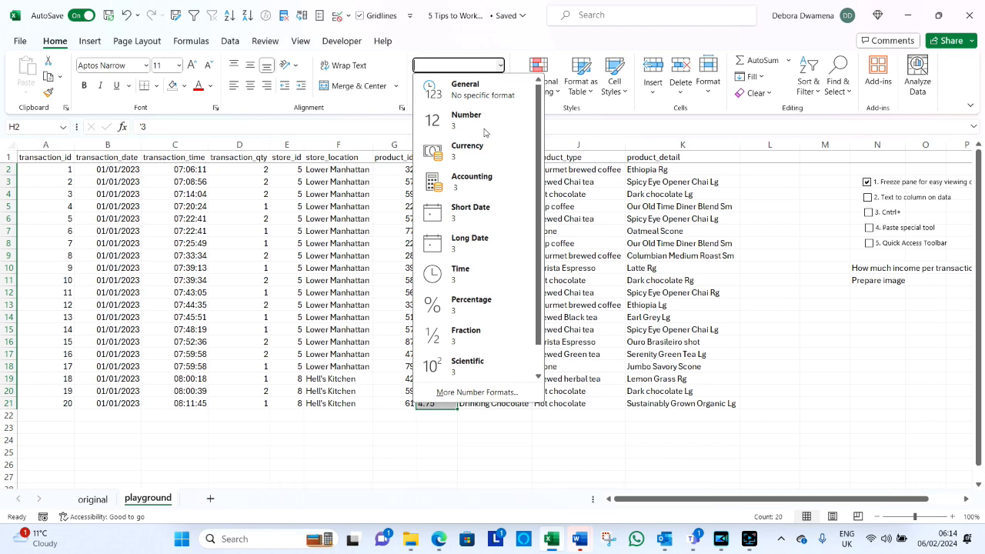
pyautogui.press('Escape')
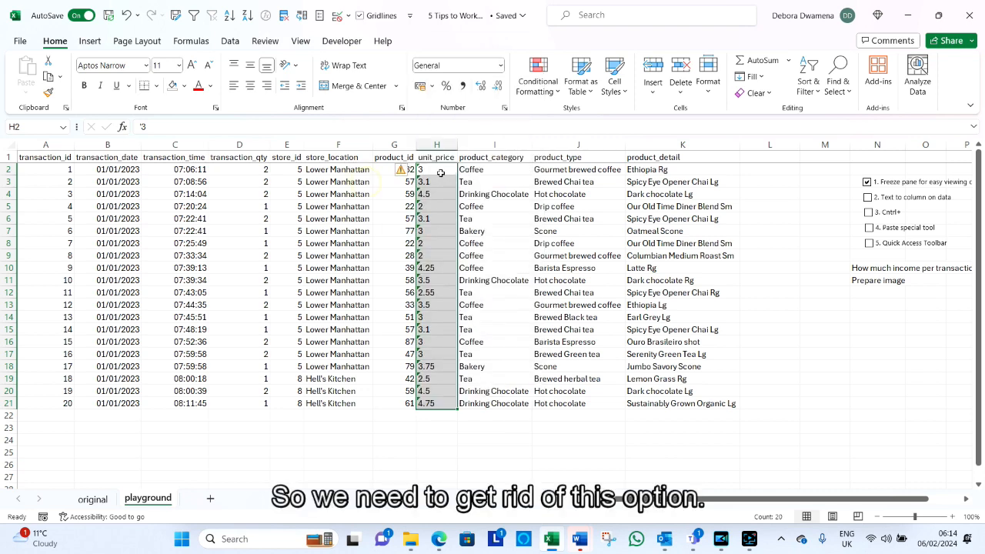
pyautogui.click(436, 171)
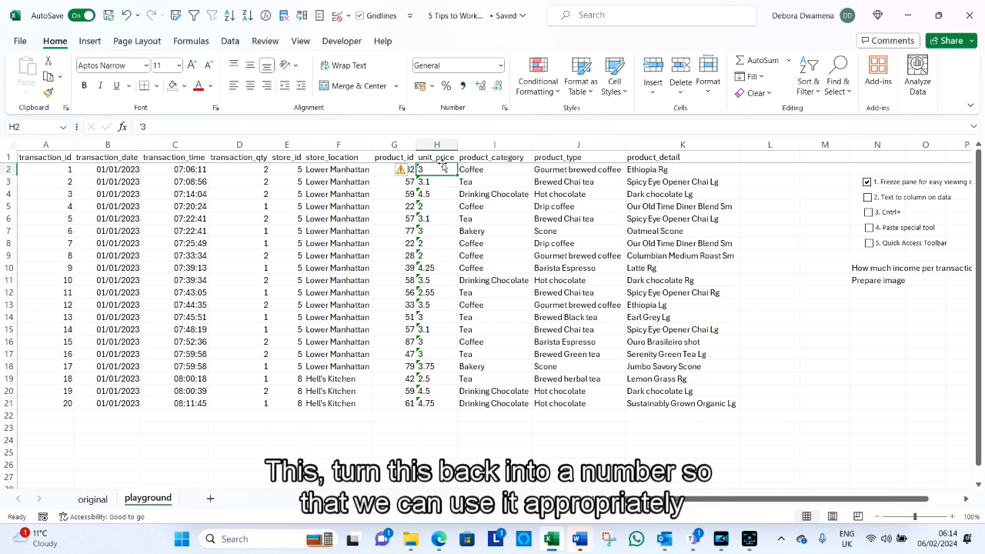
pyautogui.click(350, 128)
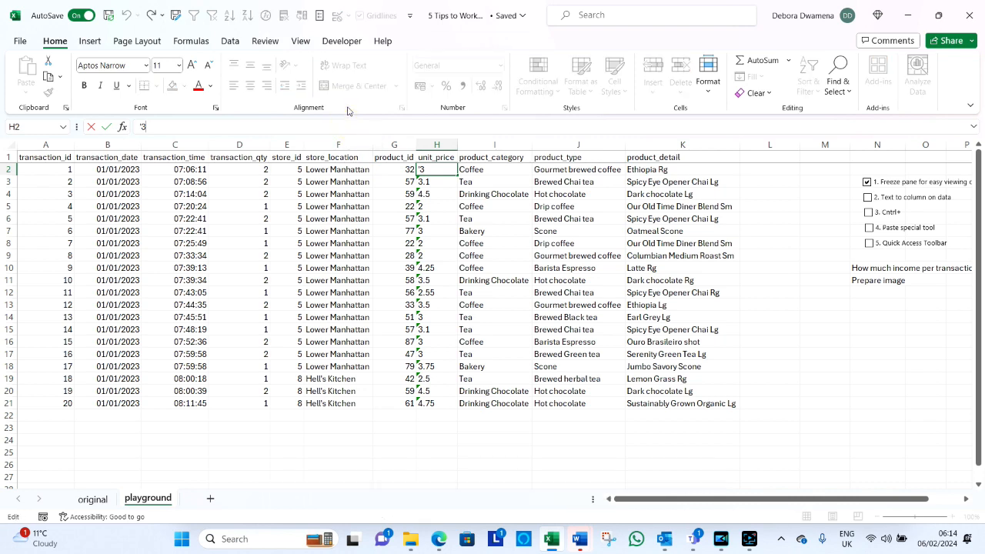
pyautogui.press('Return')
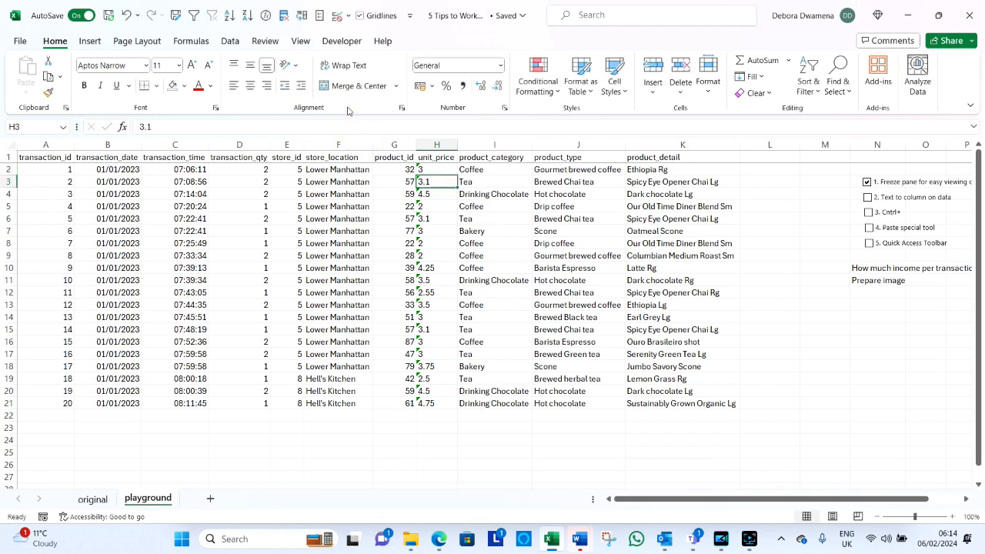
# Remove the leading apostrophe from the first unit_price value in H2 and format the cell as Currency
pyautogui.click(437, 171)
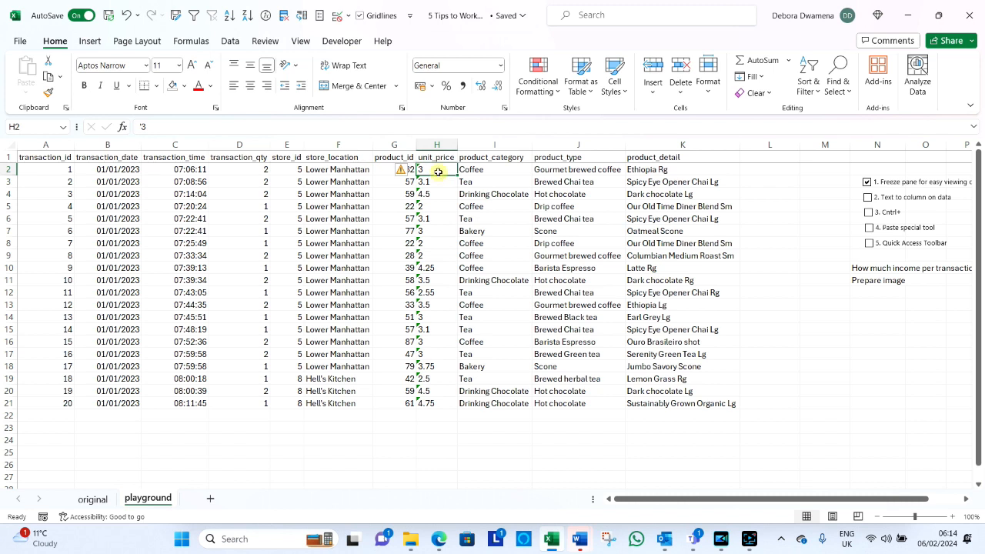
pyautogui.click(257, 121)
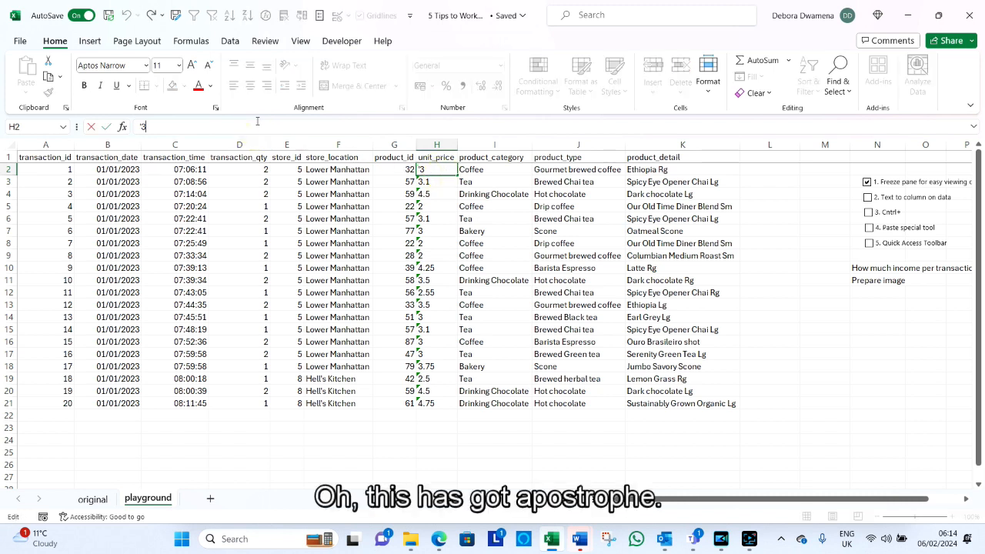
pyautogui.press('Left')
pyautogui.press('BackSpace')
pyautogui.press('Return')
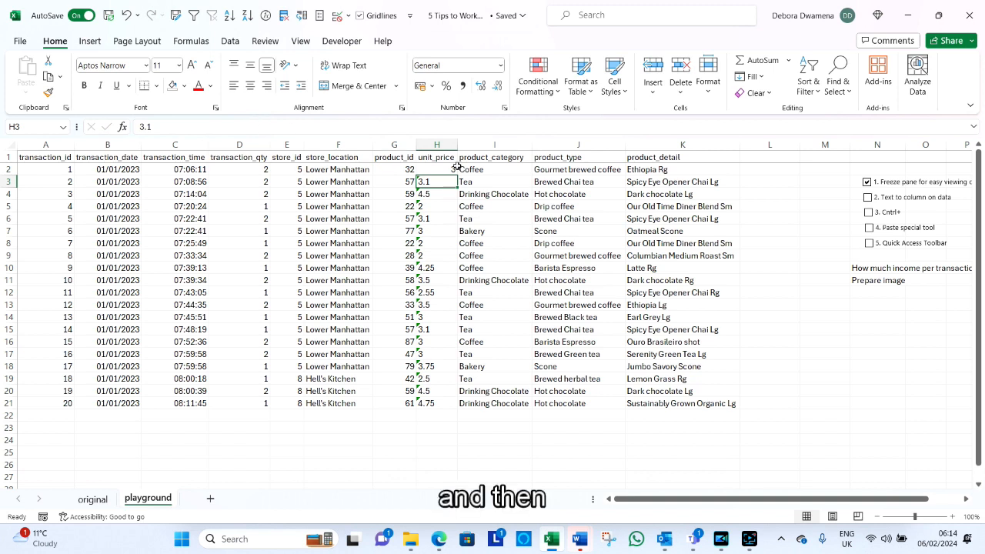
pyautogui.click(452, 170)
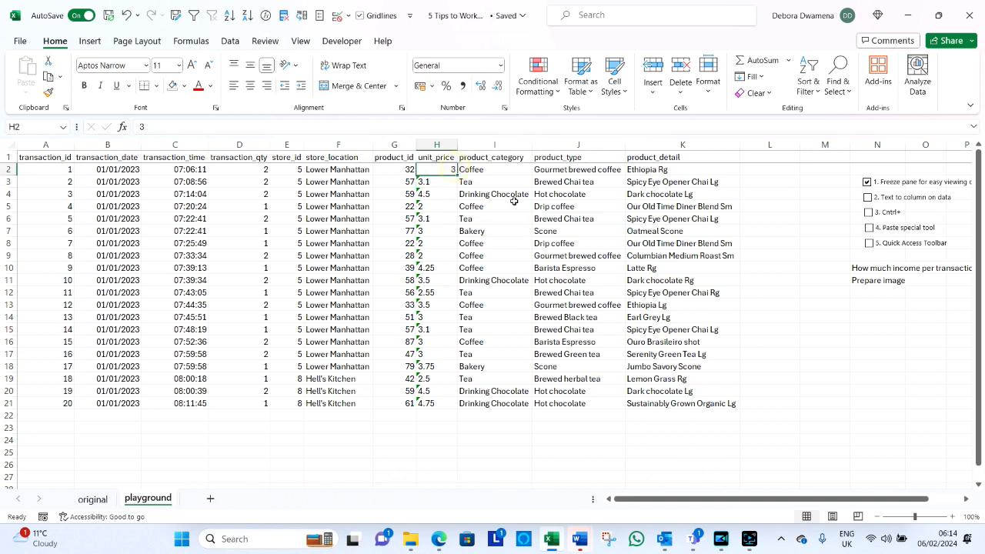
pyautogui.click(501, 65)
pyautogui.click(479, 152)
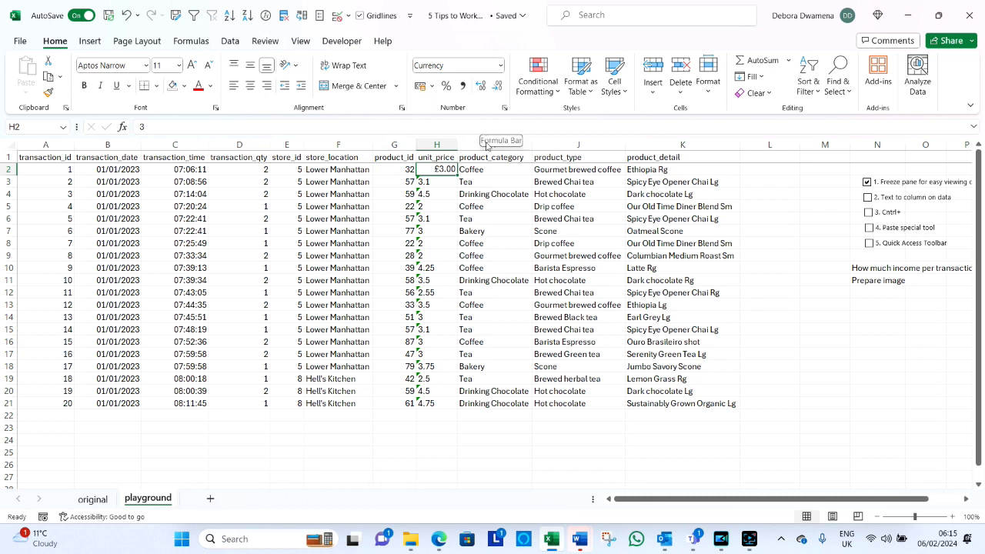
# Re-enter the unit_price in H3 so it is stored as a number, and format the cell as Currency
pyautogui.click(447, 183)
pyautogui.click(446, 184)
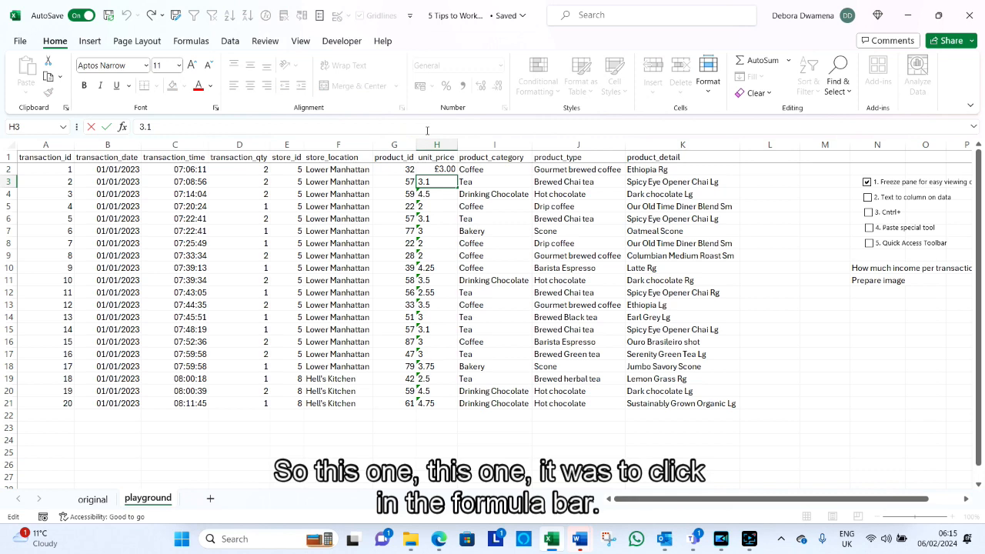
pyautogui.press('Return')
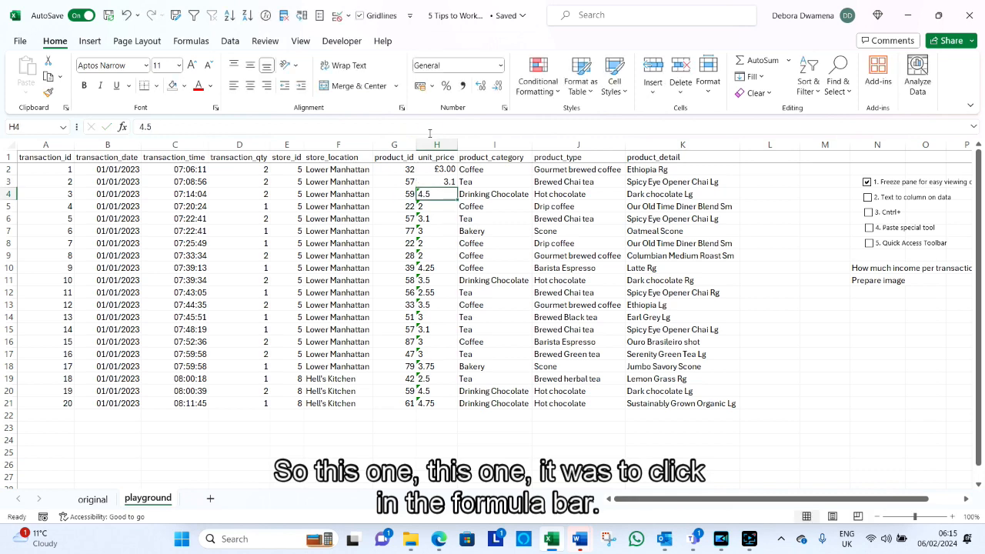
pyautogui.click(436, 182)
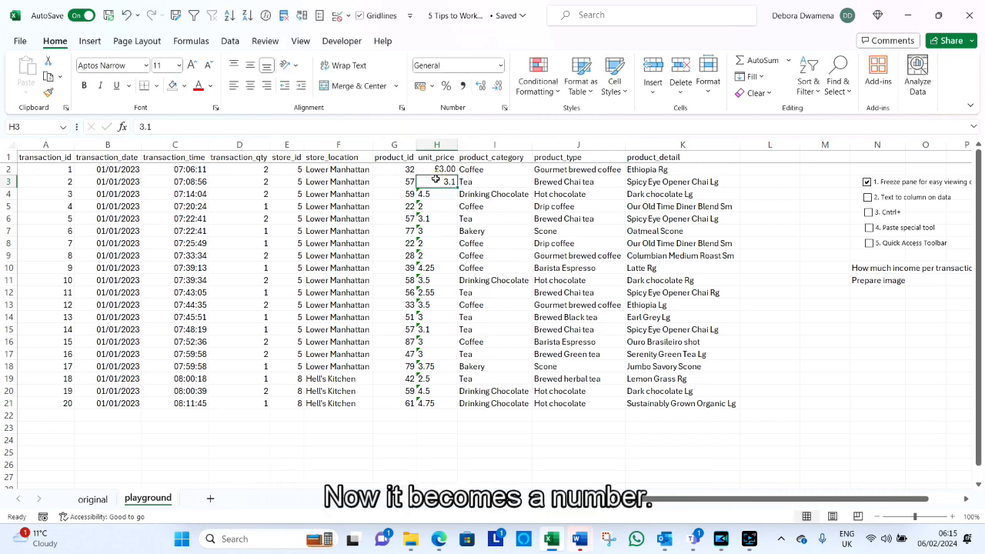
pyautogui.click(498, 67)
pyautogui.click(478, 153)
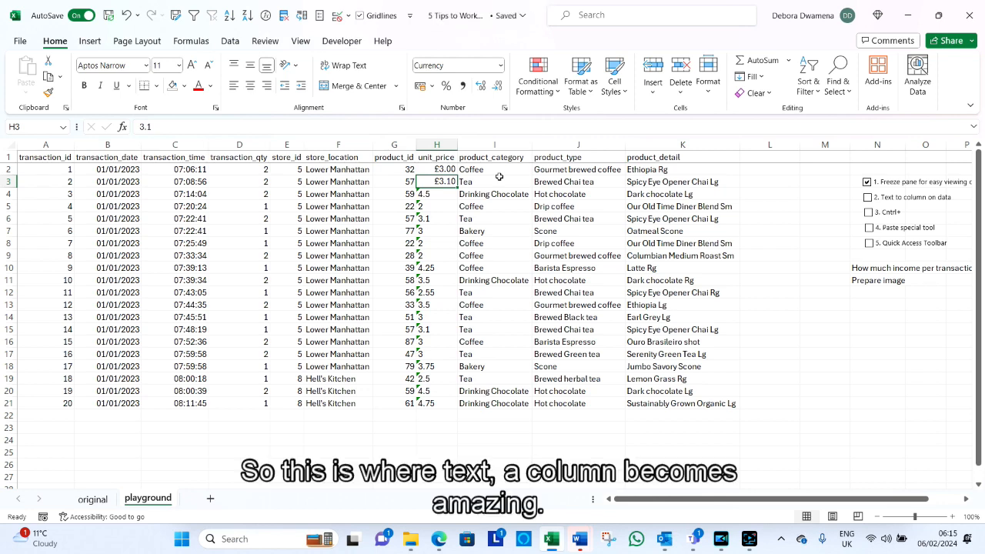
# Convert the remaining text unit prices in H4:H21 to numbers with Text to Columns
pyautogui.moveTo(441, 194); pyautogui.dragTo(442, 400)
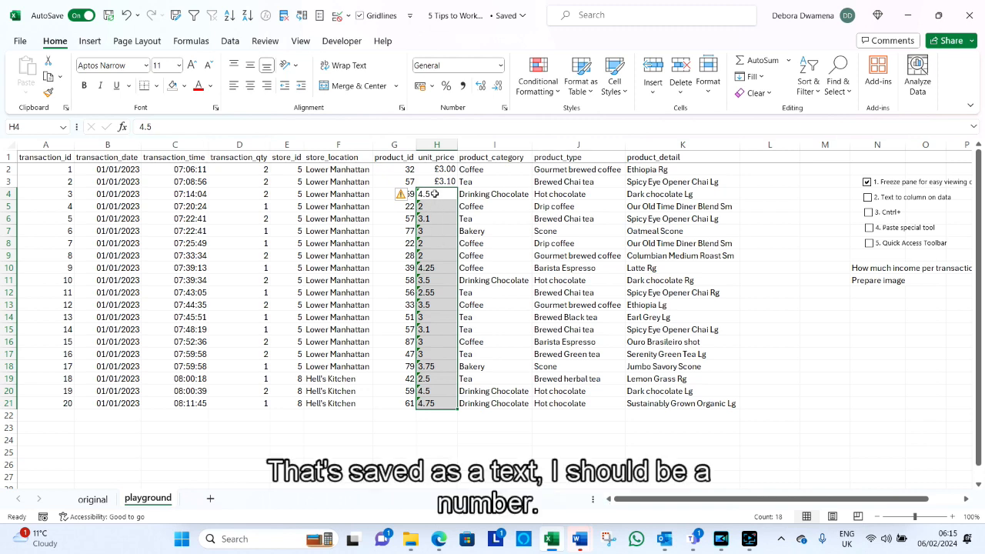
pyautogui.click(236, 45)
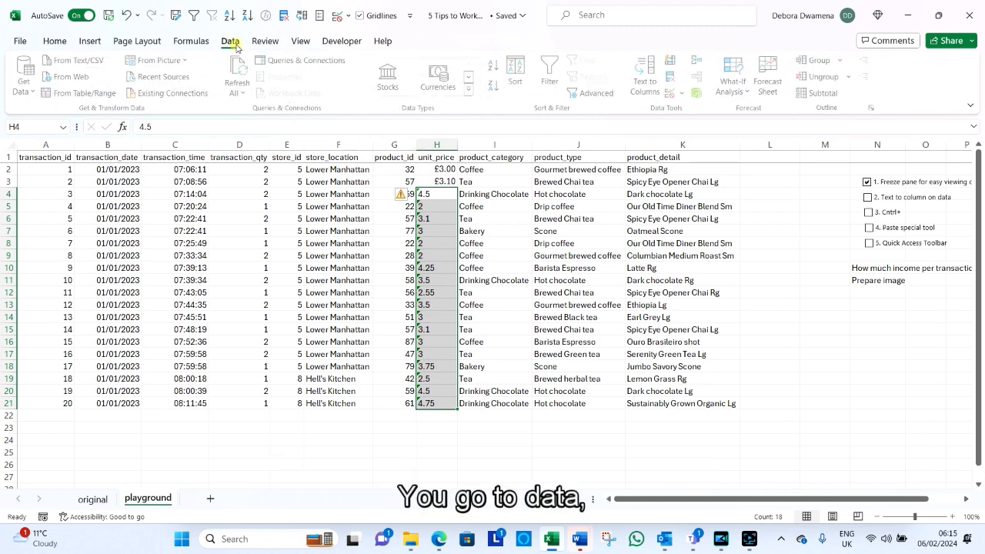
pyautogui.click(641, 71)
pyautogui.click(897, 304)
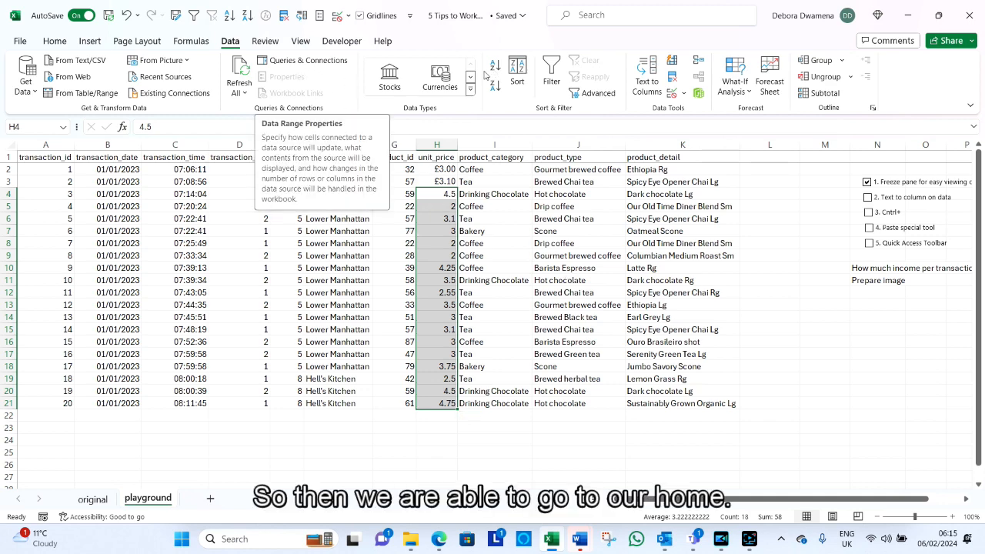
# Format the unit prices in H4:H21 as Currency and tick off the checklist's text to column item
pyautogui.click(54, 41)
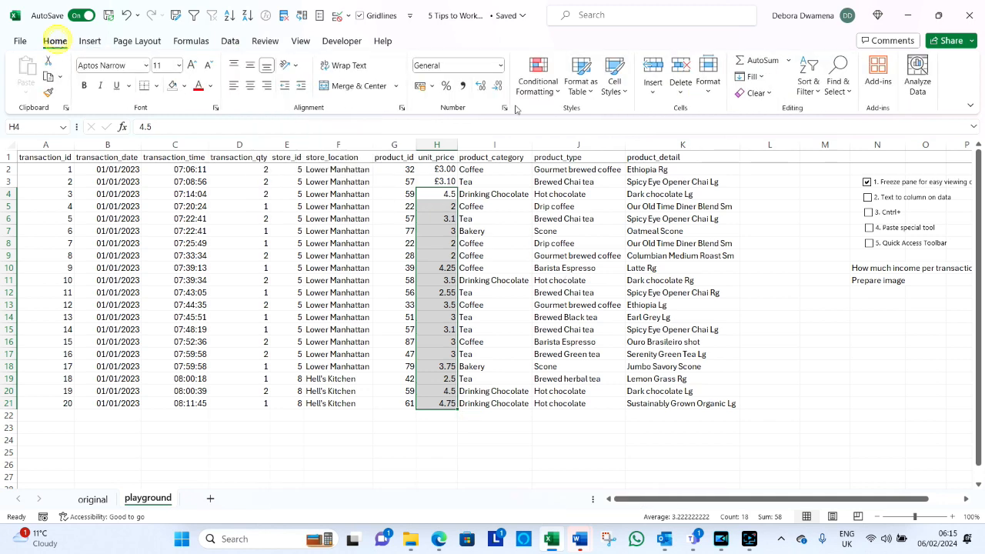
pyautogui.click(500, 66)
pyautogui.click(470, 151)
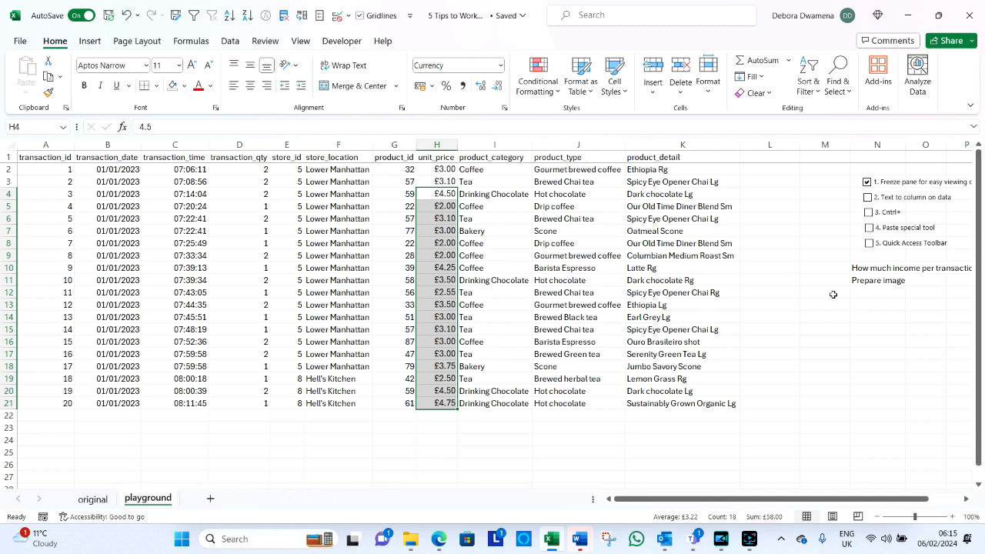
pyautogui.click(868, 198)
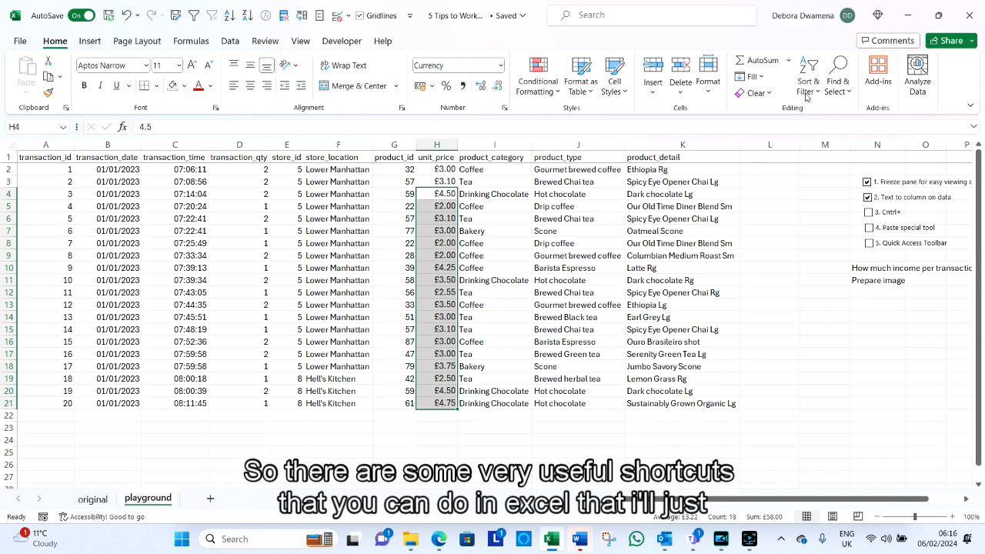
# Add the column header "income" in L1, next to product_detail
pyautogui.click(770, 157)
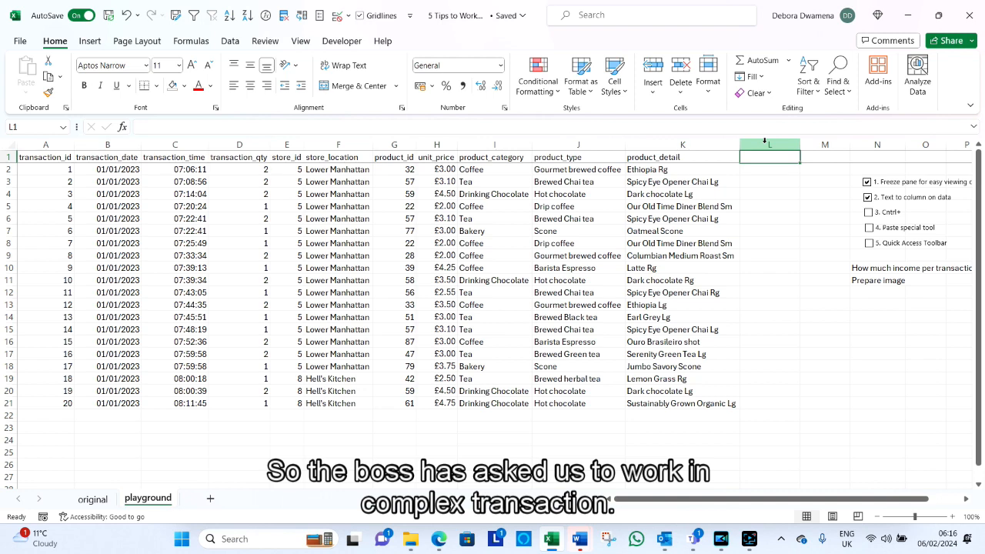
pyautogui.write('inc')
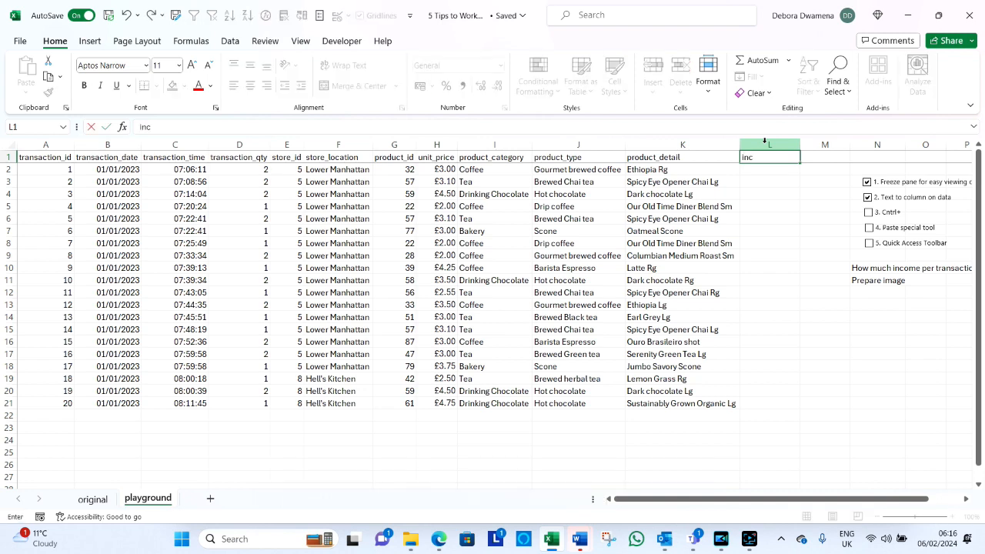
pyautogui.write('ome')
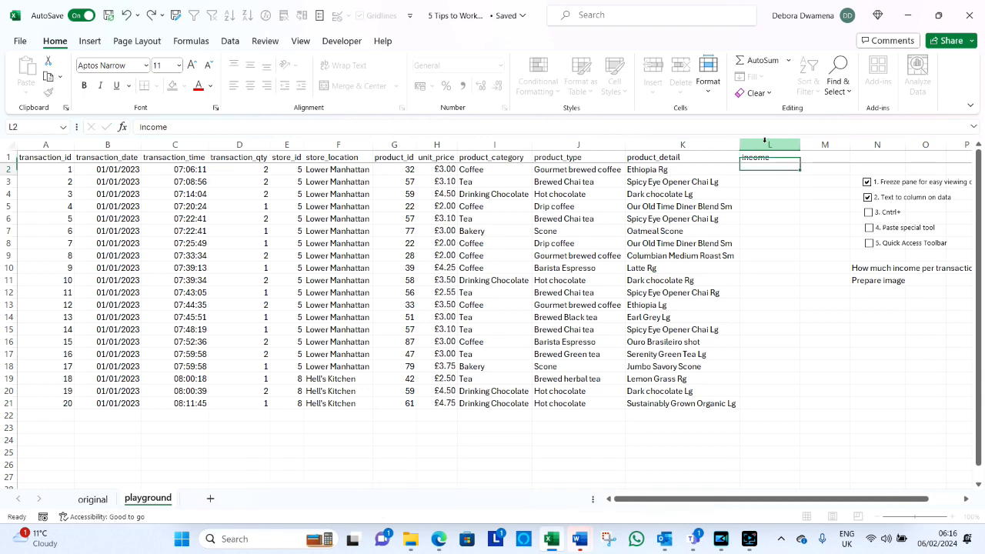
pyautogui.press('Return')
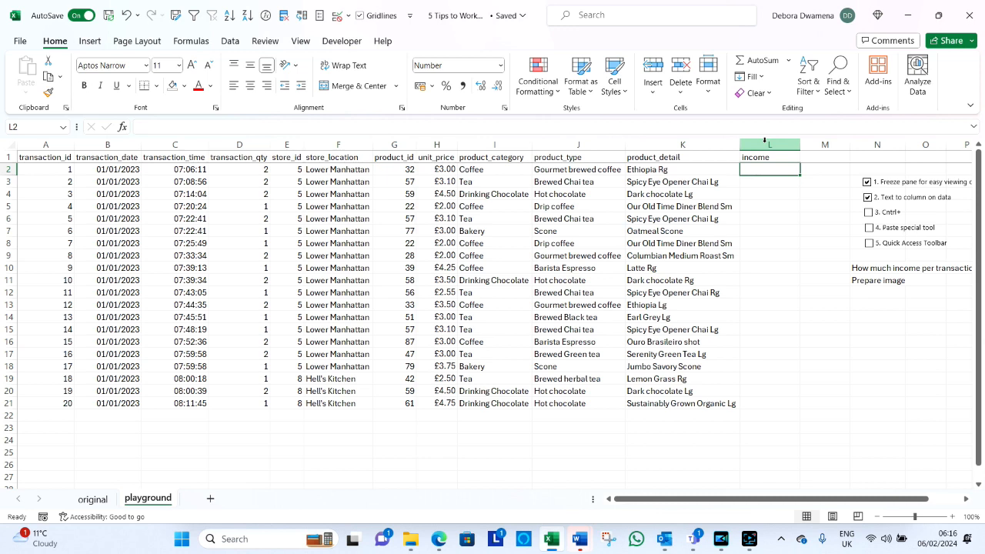
# Calculate the first transaction's income in L2 with the formula =H2*D2, multiplying unit price by quantity
pyautogui.write('=')
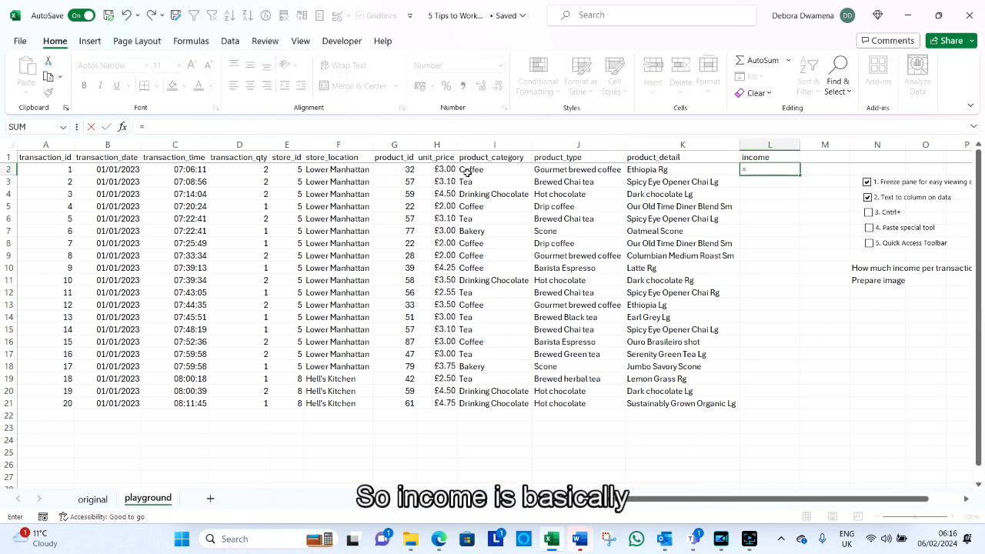
pyautogui.click(452, 168)
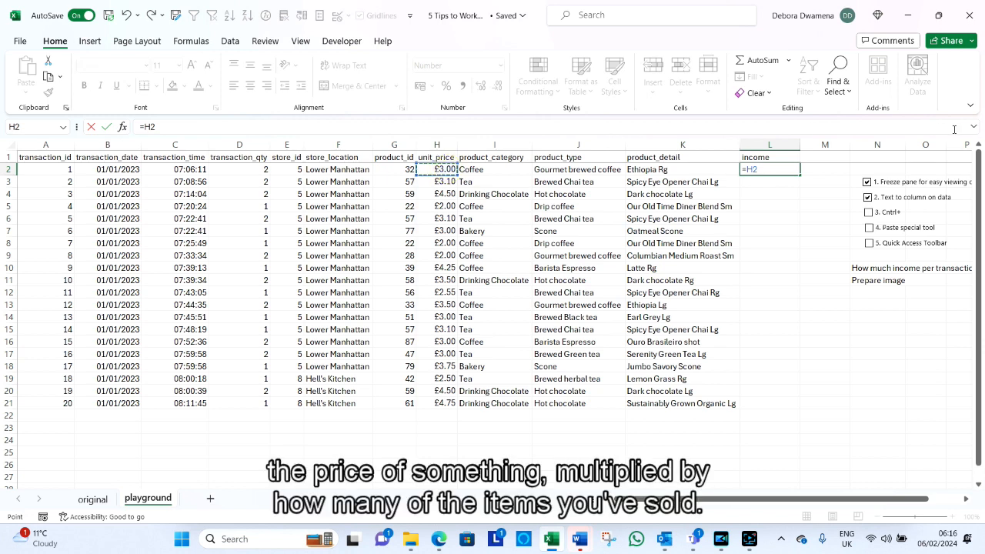
pyautogui.write('*')
pyautogui.click(239, 170)
pyautogui.press('Return')
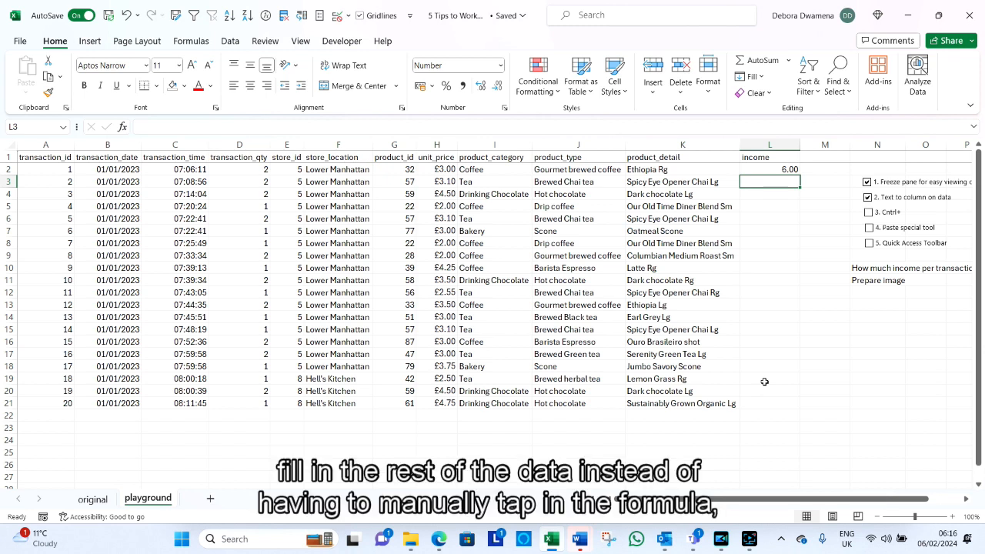
# Calculate the second transaction's income in L3 with the formula =H3*D3
pyautogui.write('=')
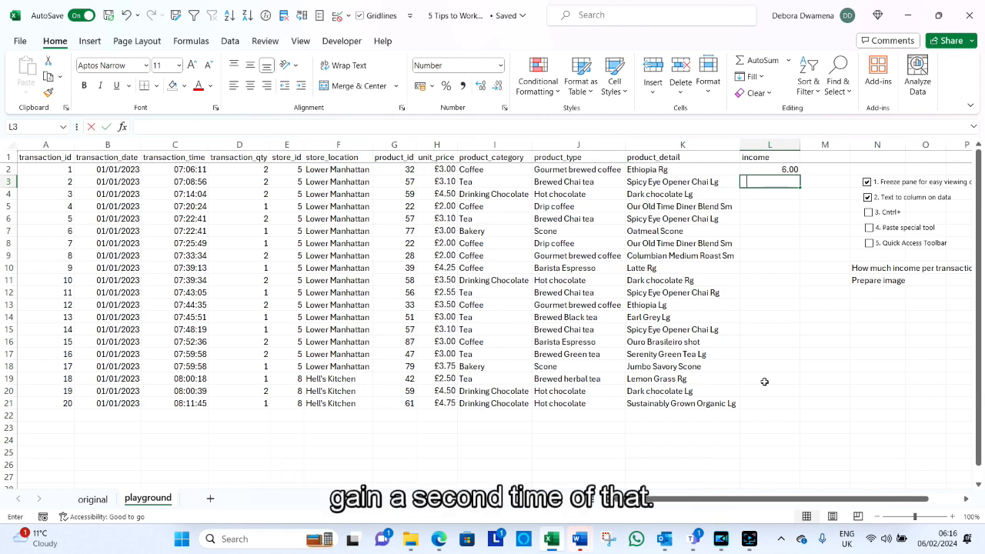
pyautogui.click(442, 181)
pyautogui.write('*')
pyautogui.click(253, 184)
pyautogui.press('Return')
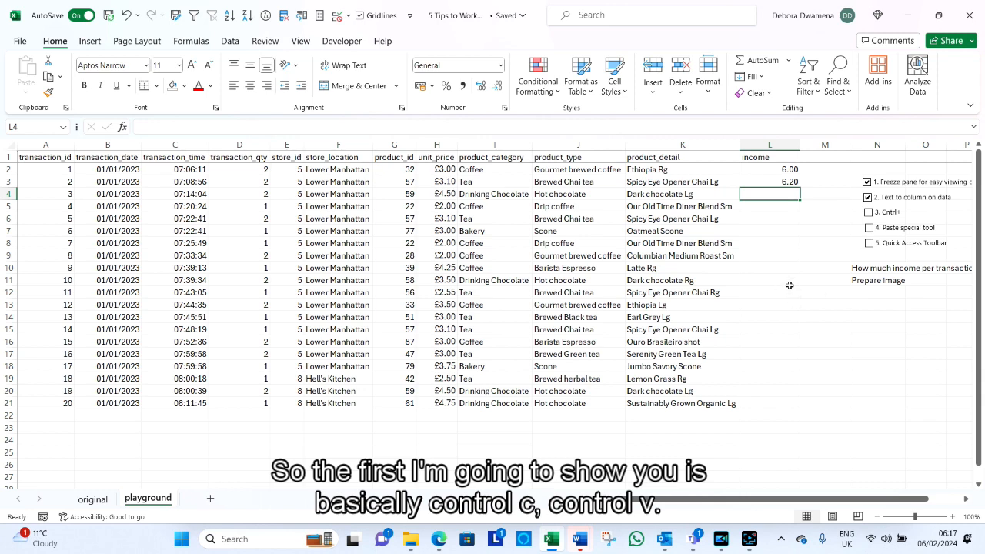
# Copy the income formula from L3 into L4:L21 and check the pasted formula in L21
pyautogui.click(783, 181)
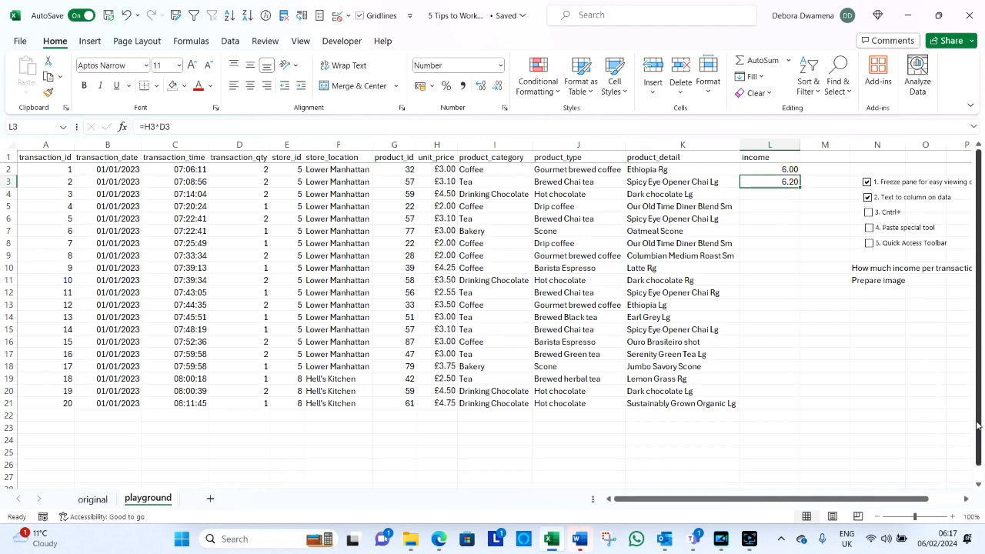
pyautogui.hotkey('ctrl', 'c')
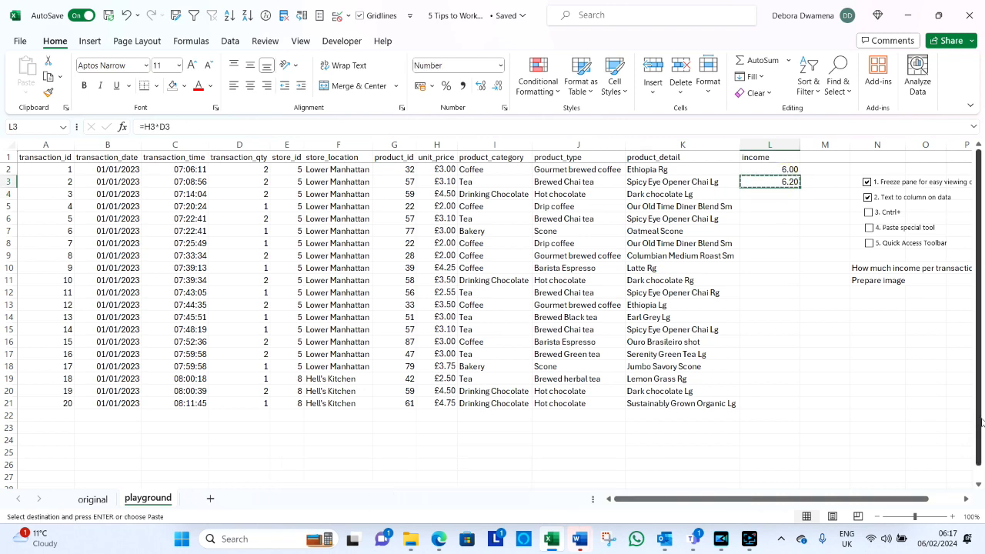
pyautogui.moveTo(789, 197); pyautogui.dragTo(806, 413)
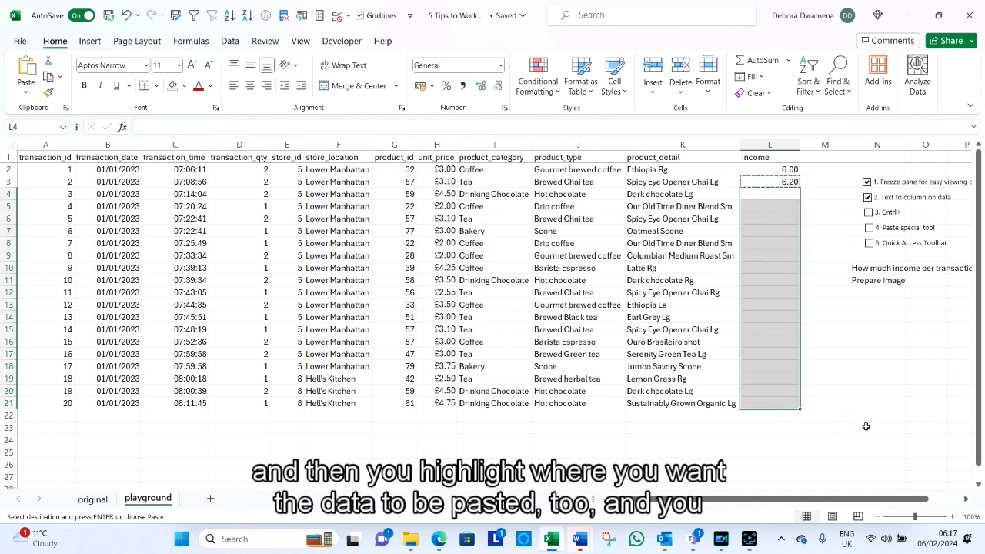
pyautogui.hotkey('ctrl', 'v')
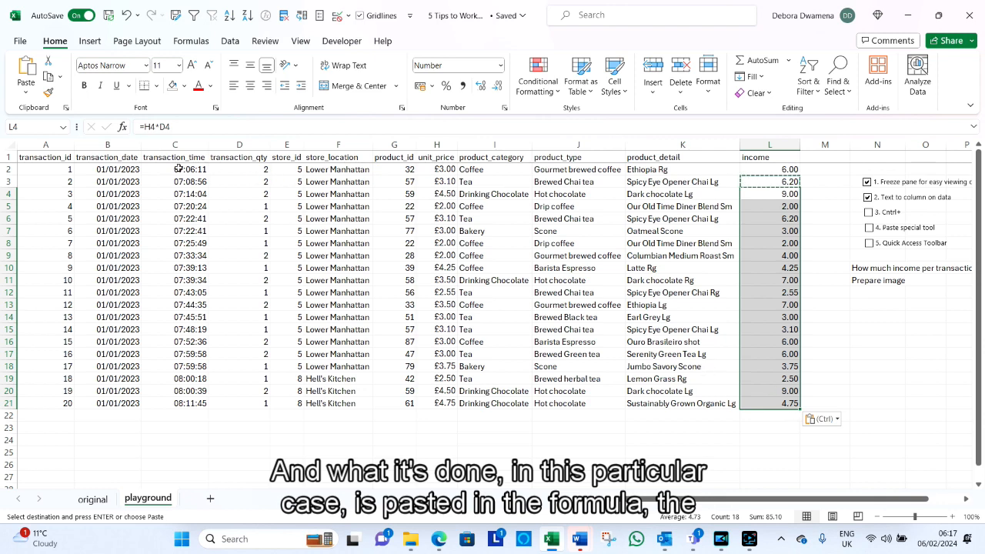
pyautogui.click(770, 404)
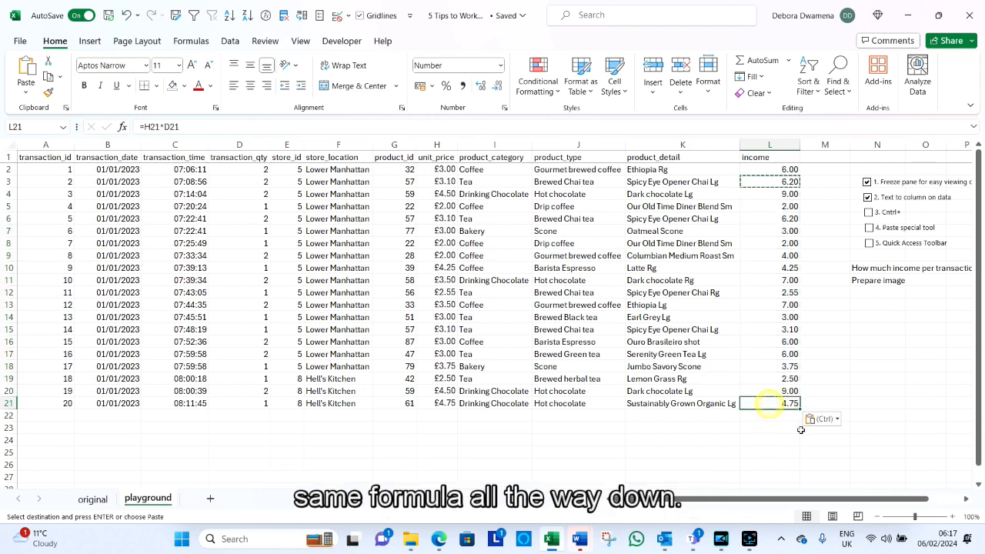
# Check the income formulas in L21 and L15 to see which unit price and quantity cells they multiply
pyautogui.click(335, 128)
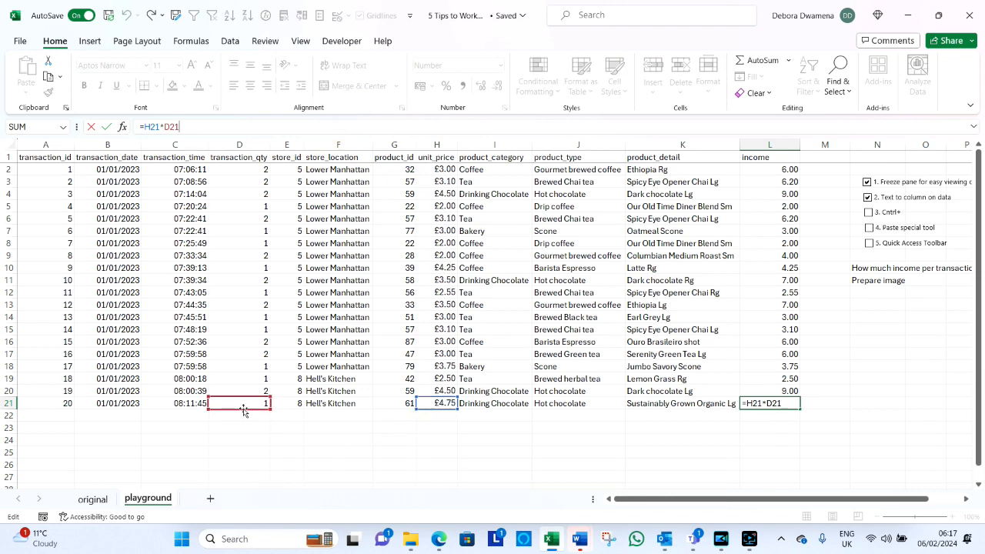
pyautogui.press('Escape')
pyautogui.click(791, 329)
pyautogui.doubleClick(790, 329)
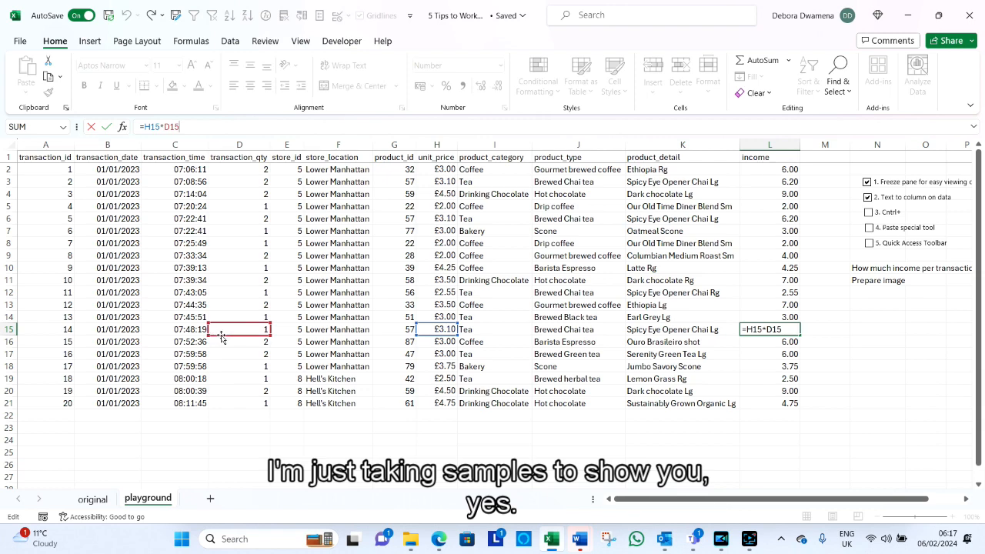
pyautogui.press('Escape')
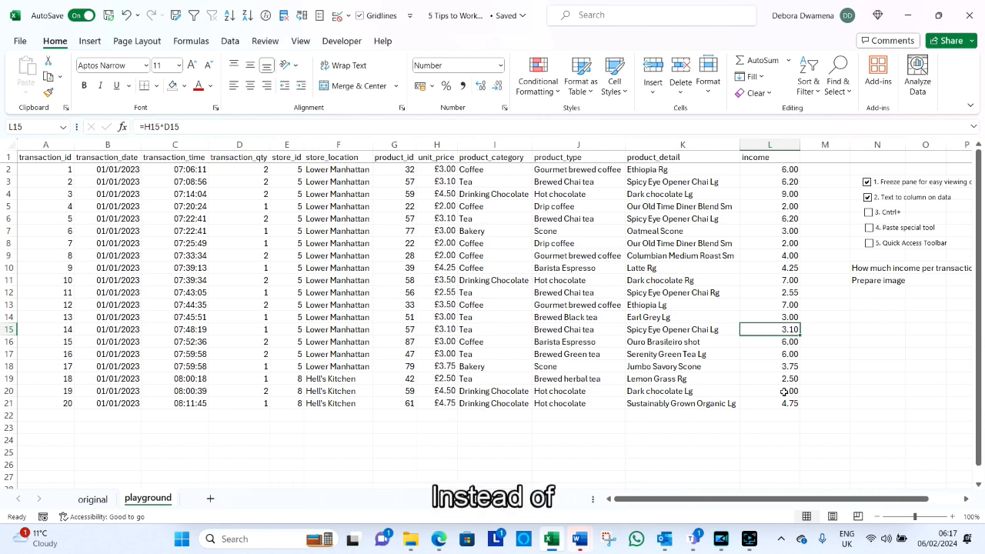
# Clear the income formula in L15, and undo back through the L4:L21 paste and the formula entry in L3
pyautogui.press('Delete')
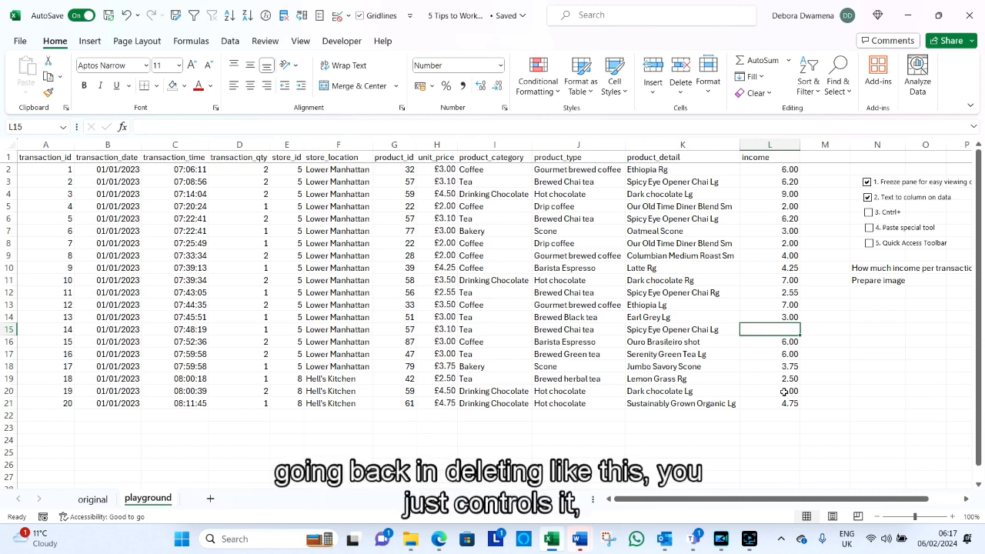
pyautogui.hotkey('ctrl', 'z')
pyautogui.hotkey('ctrl', 'z')
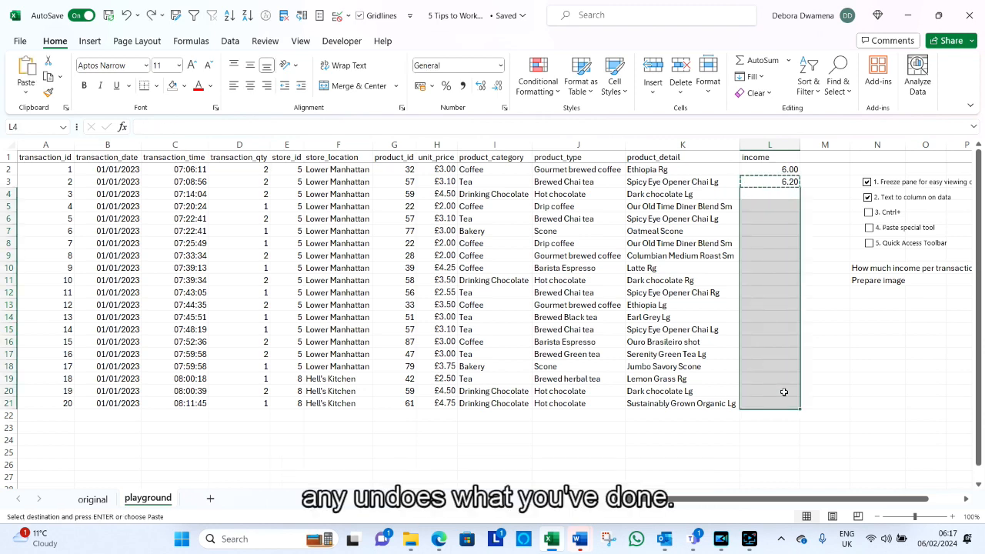
pyautogui.hotkey('ctrl', 'z')
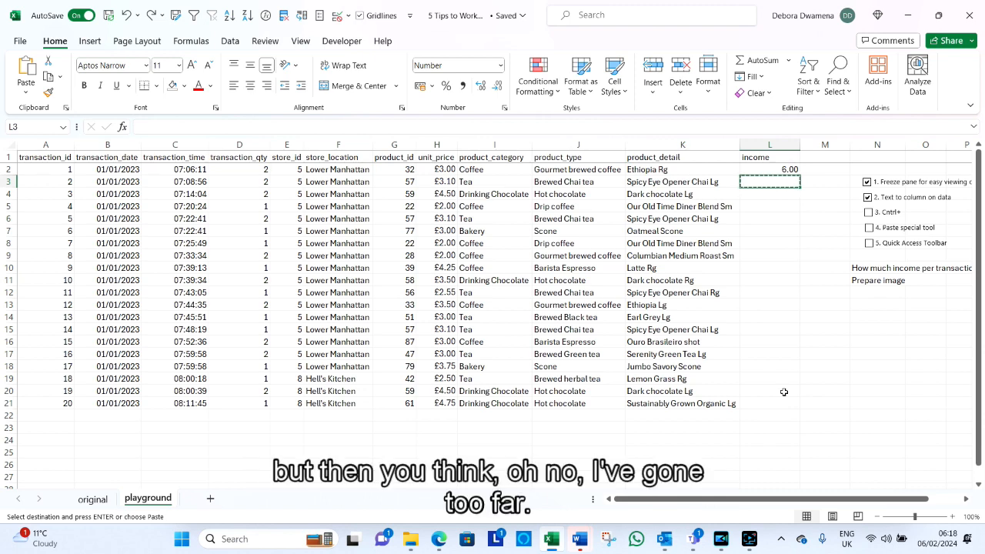
# Redo the L3 formula and the L4:L21 paste, and undo the paste once more
pyautogui.hotkey('ctrl', 'y')
pyautogui.hotkey('ctrl', 'y')
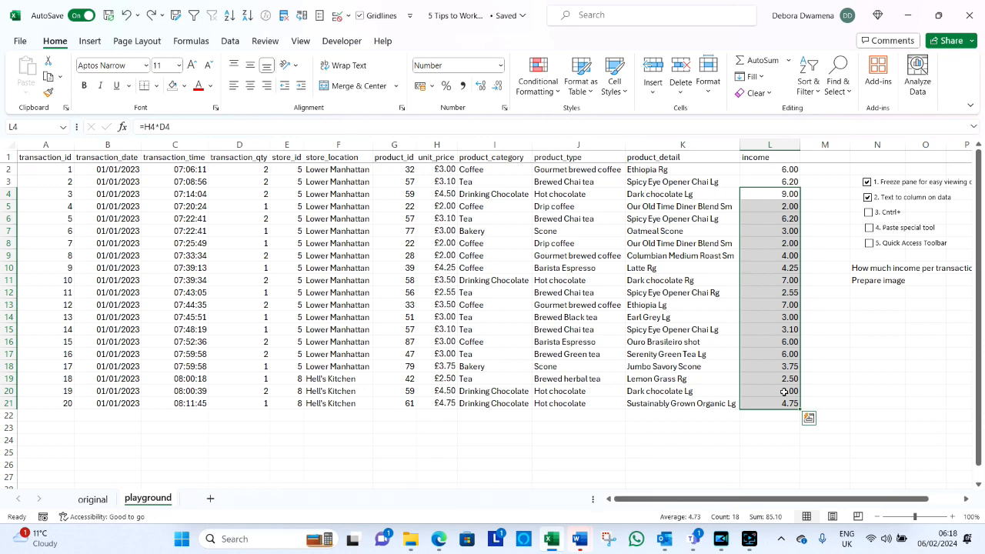
pyautogui.hotkey('ctrl', 'z')
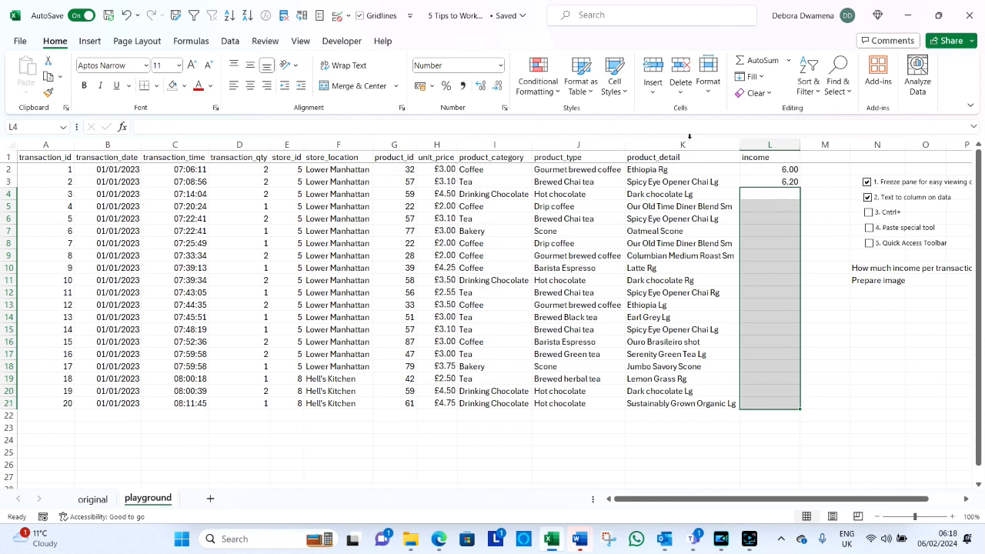
# Copy the income formula from L3 into L4:L21, undoing and repeating the paste once, and clear the copy selection
pyautogui.click(784, 180)
pyautogui.hotkey('ctrl', 'c')
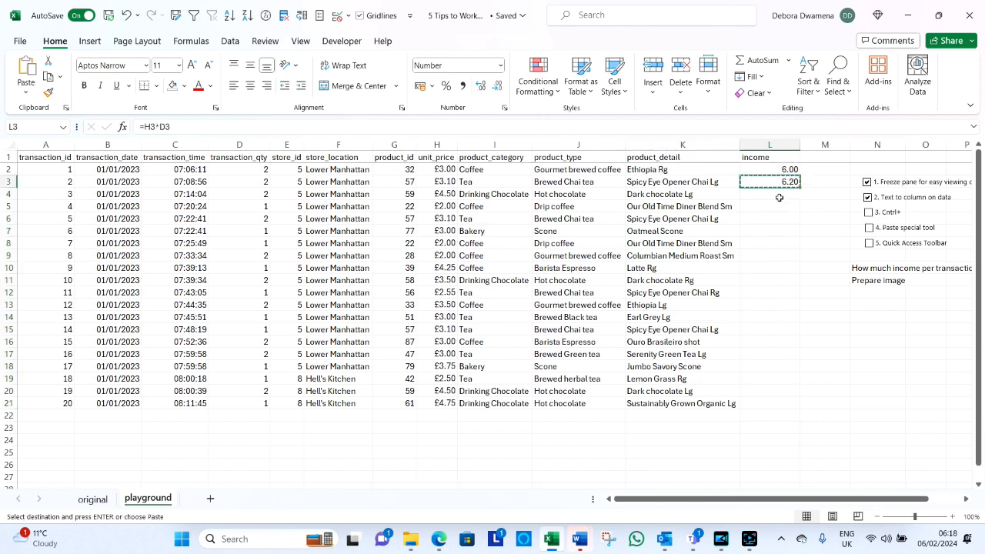
pyautogui.moveTo(783, 196); pyautogui.dragTo(771, 402)
pyautogui.hotkey('ctrl', 'v')
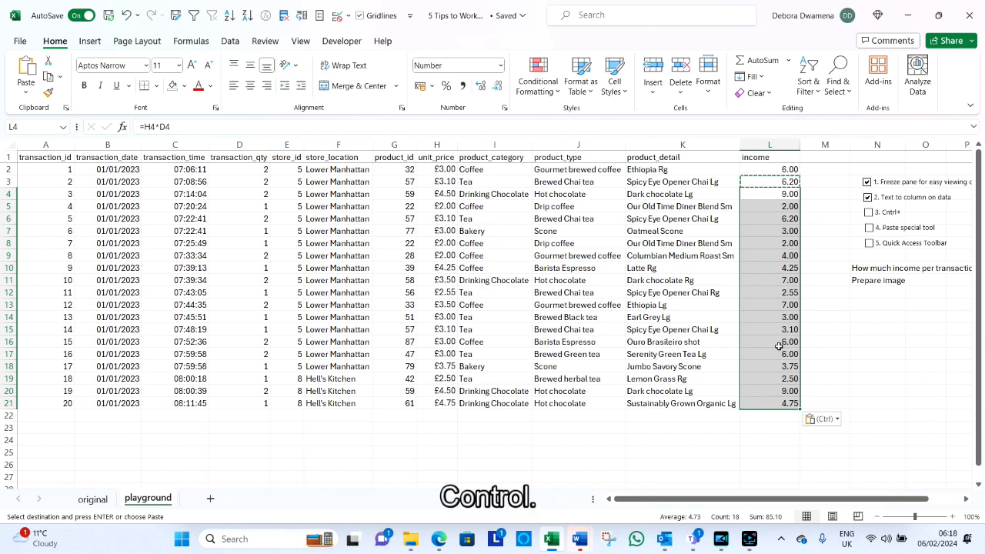
pyautogui.hotkey('ctrl', 'z')
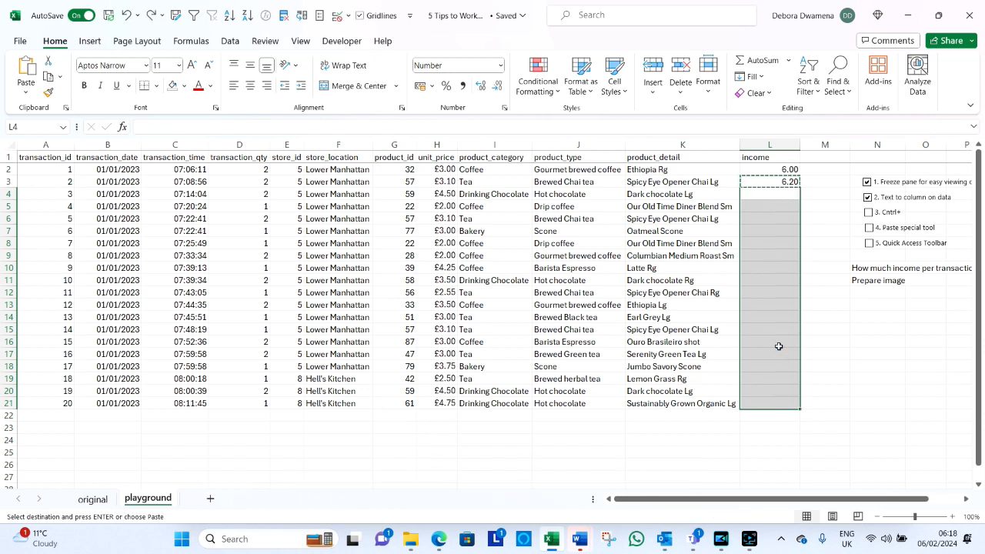
pyautogui.hotkey('ctrl', 'v')
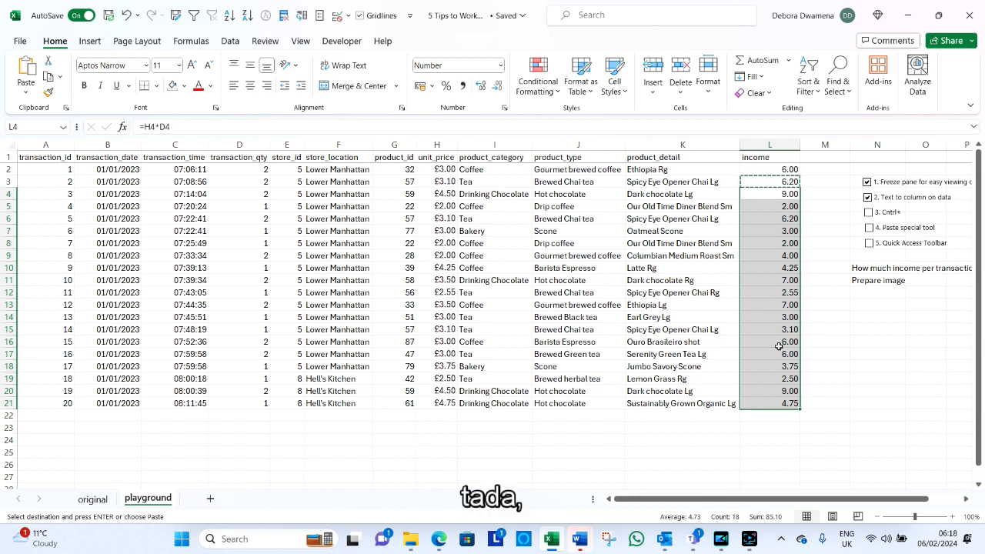
pyautogui.press('Escape')
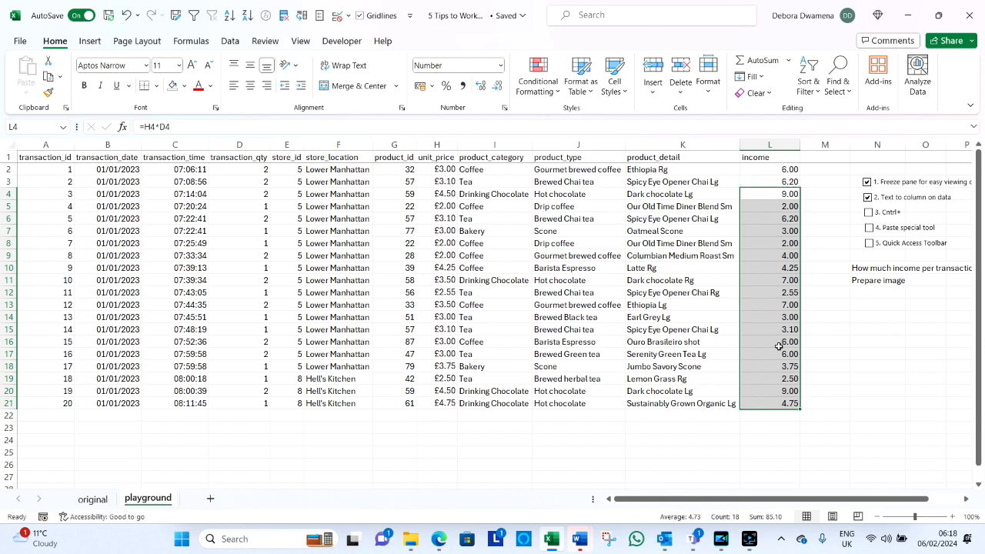
# Check sample formulas in the income column and tick off "3. Cntrl+" in the tips checklist
pyautogui.click(770, 295)
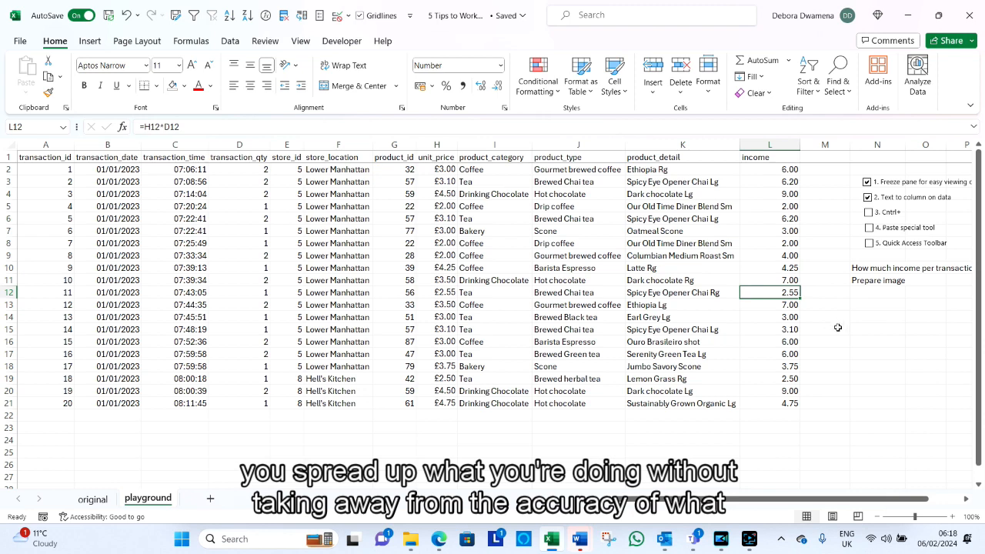
pyautogui.click(758, 217)
pyautogui.click(766, 194)
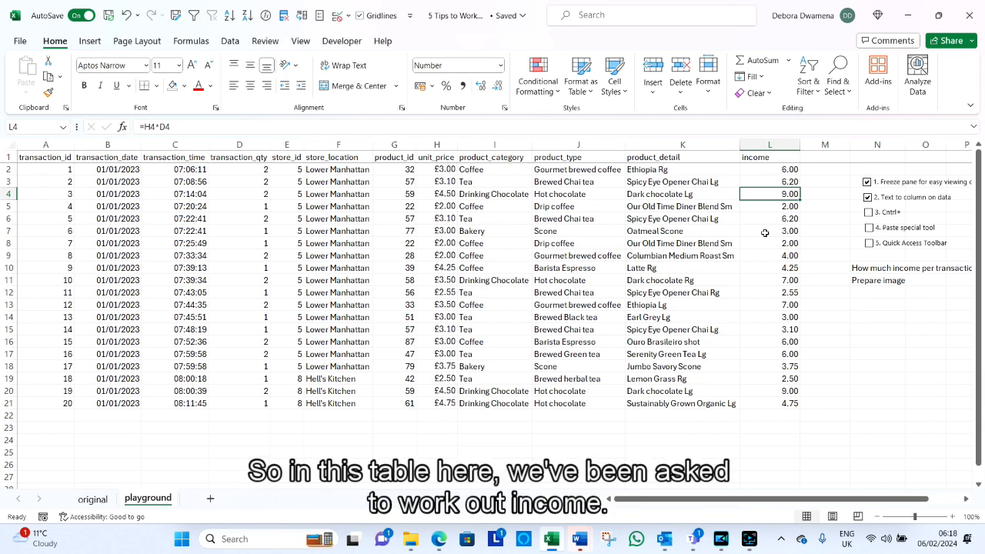
pyautogui.click(869, 213)
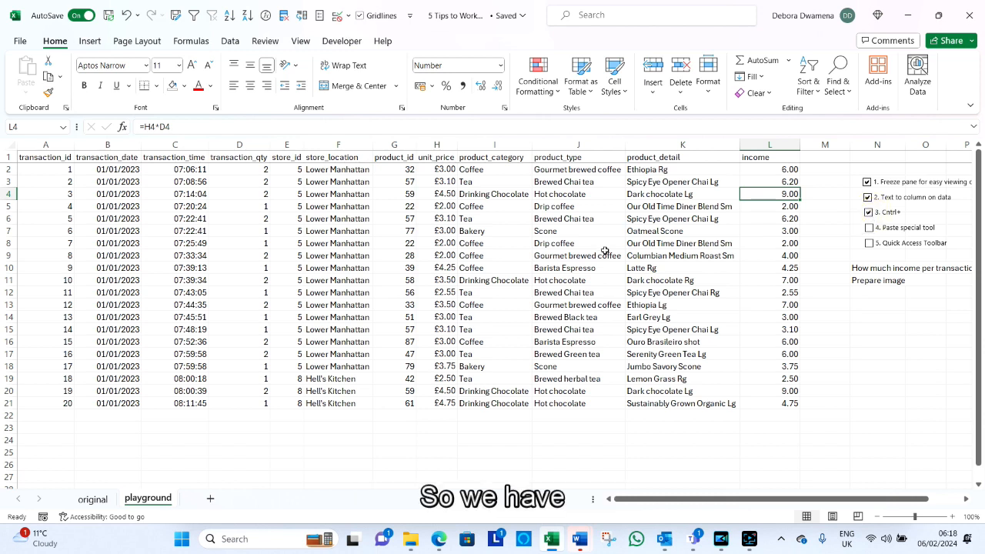
# Compare the number formatting of the unit_price values in H2:H21 with the income values in L2:L21
pyautogui.click(438, 170)
pyautogui.moveTo(438, 170); pyautogui.dragTo(436, 403)
pyautogui.moveTo(768, 169); pyautogui.dragTo(767, 404)
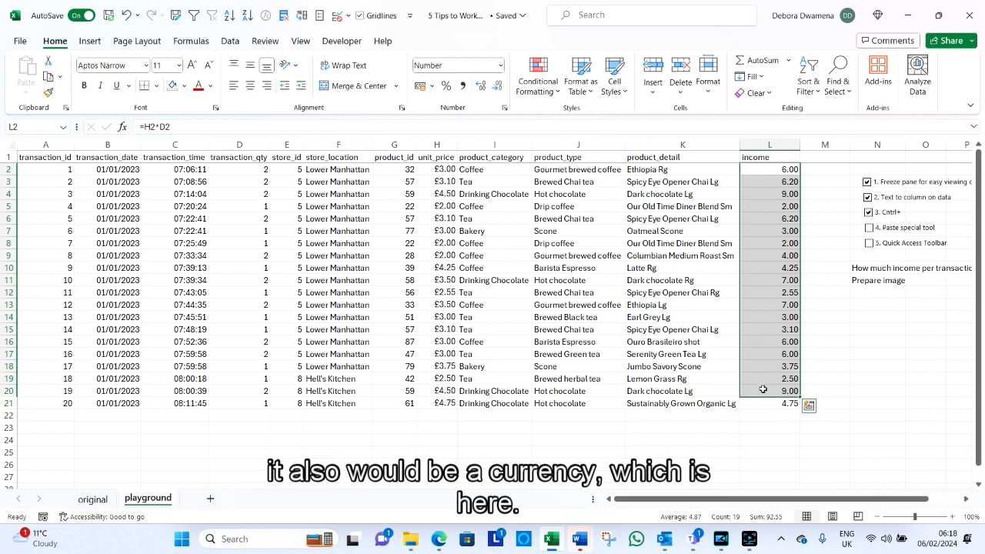
pyautogui.click(763, 406)
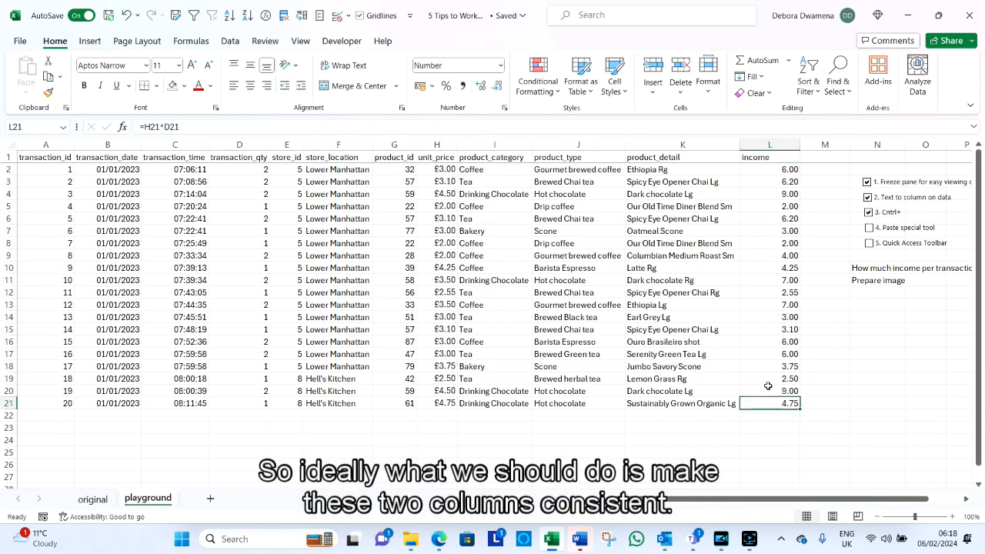
pyautogui.click(433, 178)
pyautogui.click(784, 180)
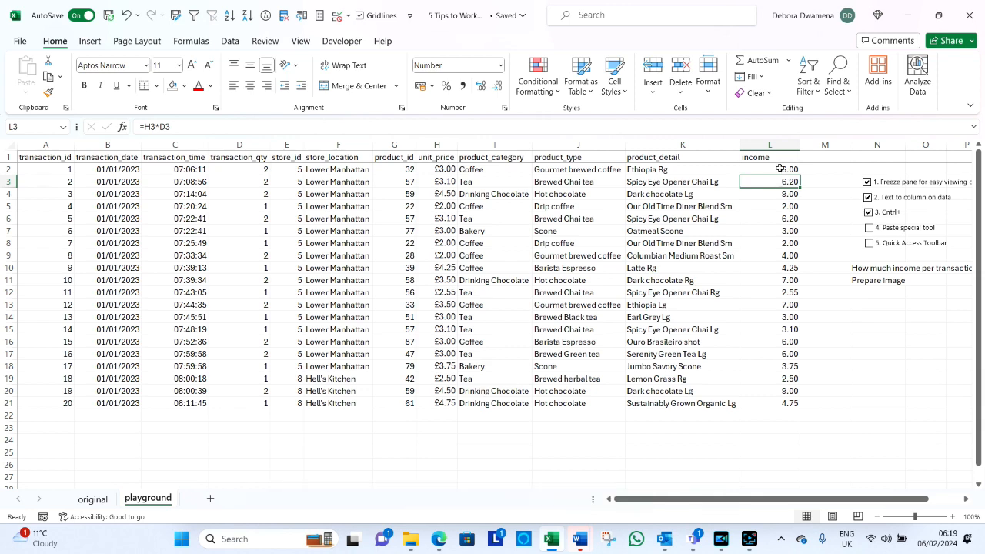
# Try the Currency number format on the income values in L2:L21 and undo it
pyautogui.moveTo(777, 169); pyautogui.dragTo(774, 402)
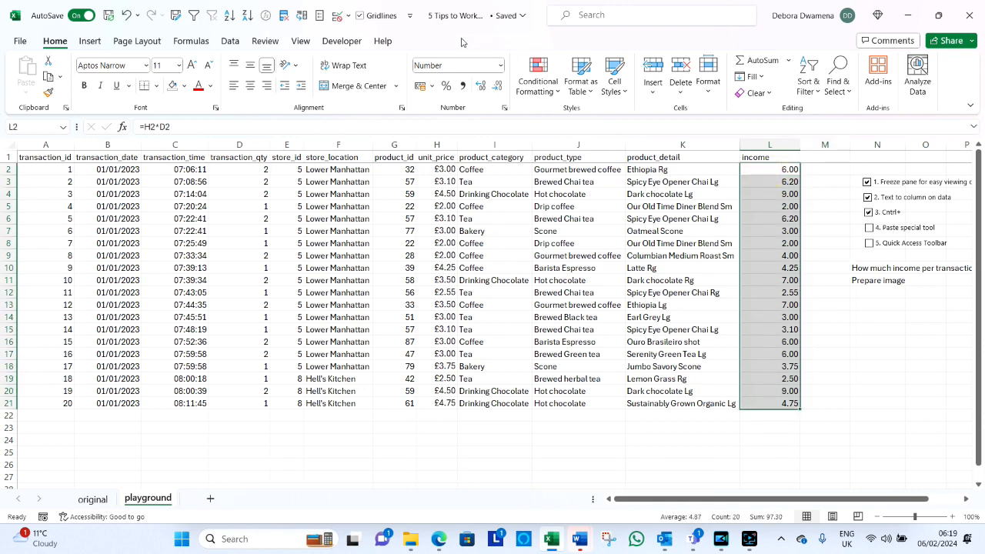
pyautogui.click(500, 65)
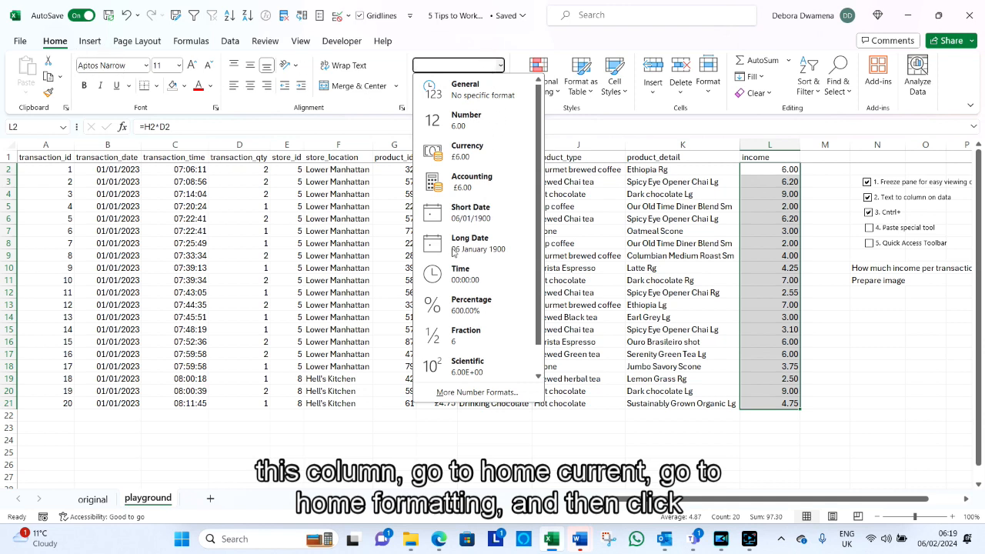
pyautogui.click(462, 151)
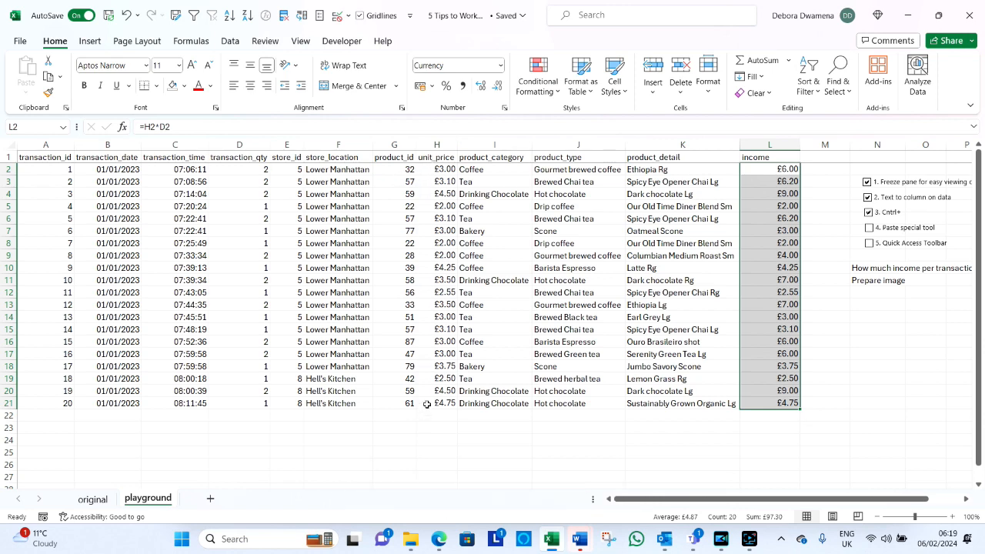
pyautogui.click(771, 329)
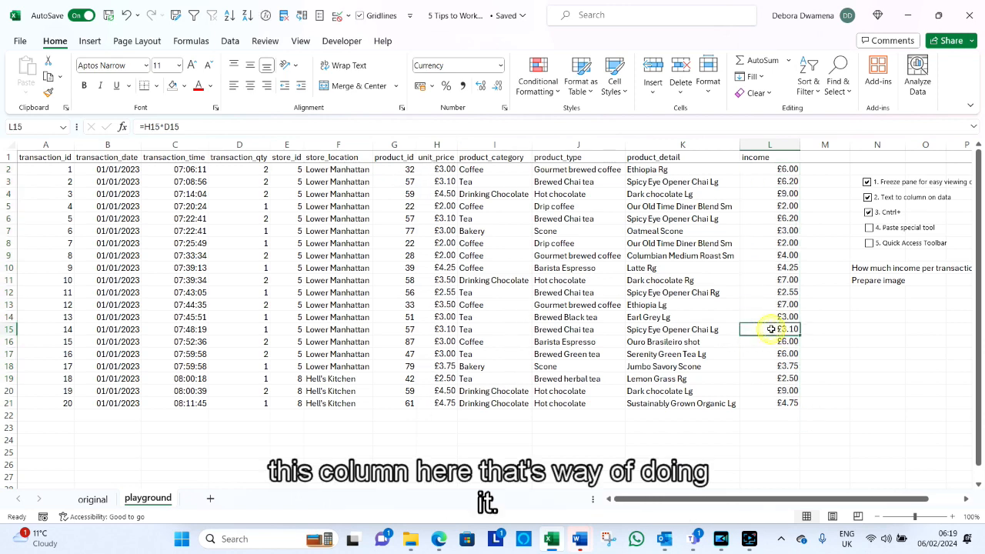
pyautogui.click(137, 41)
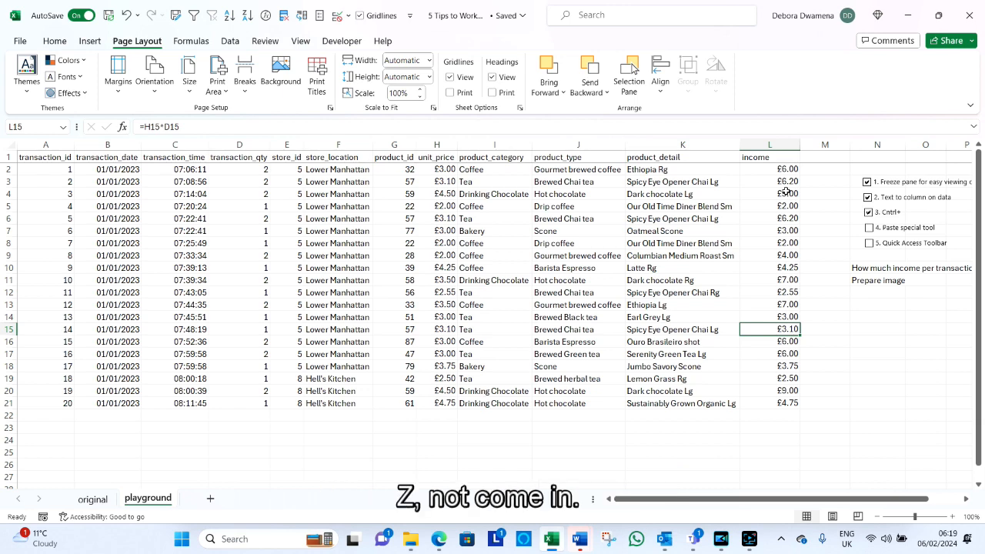
pyautogui.hotkey('ctrl', 'z')
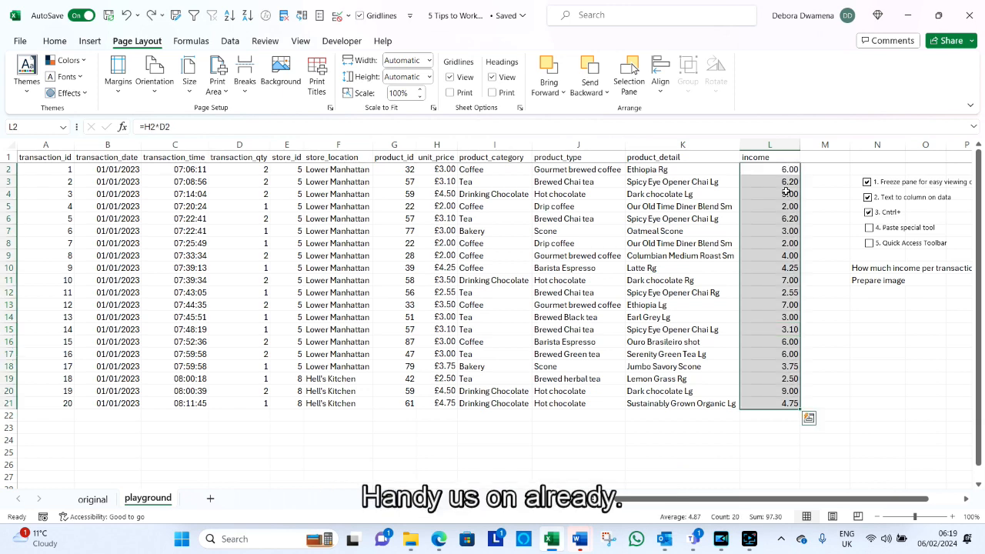
# Copy unit_price cell H2 and apply only its formatting to the income values in L2:L21 using Paste Special with Formats
pyautogui.click(447, 169)
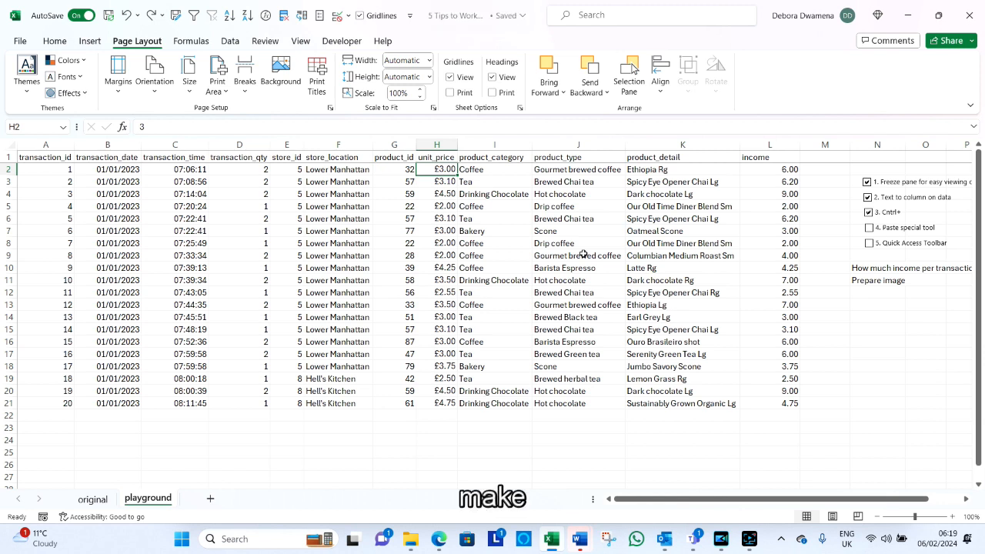
pyautogui.click(807, 191)
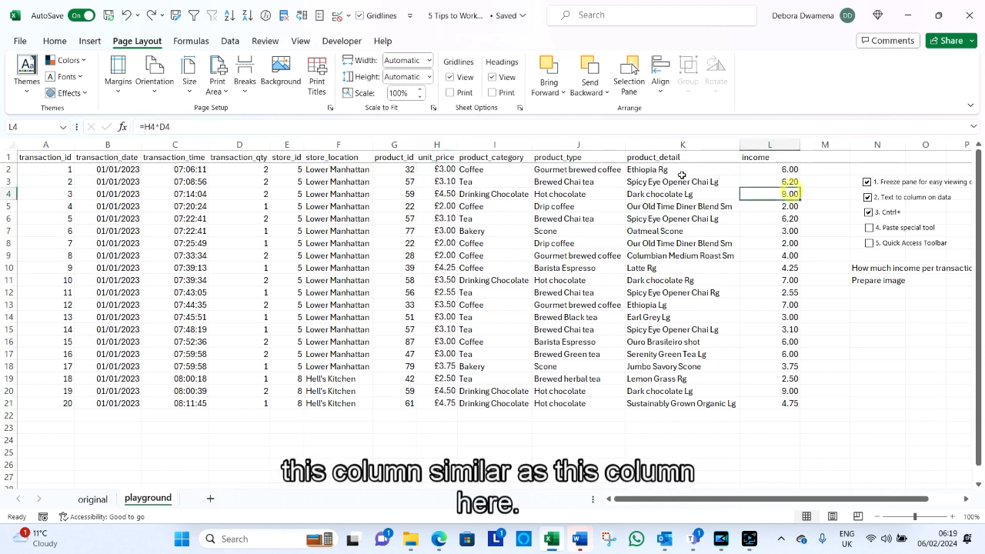
pyautogui.click(432, 144)
pyautogui.click(770, 144)
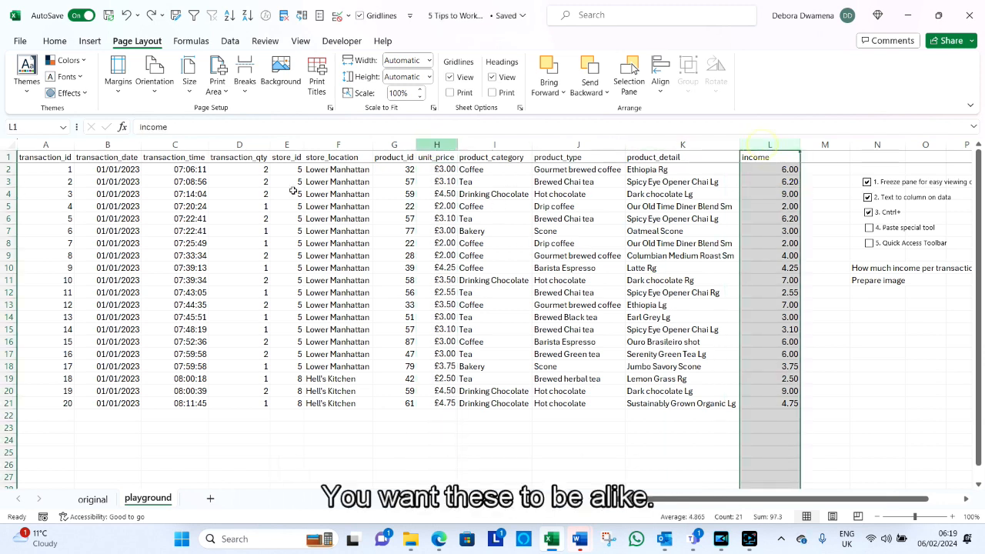
pyautogui.click(428, 170)
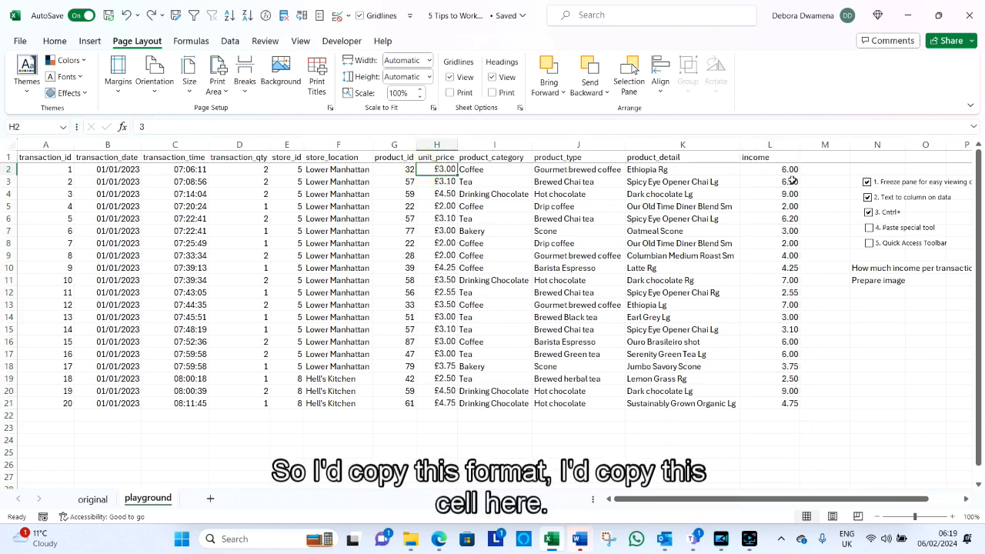
pyautogui.hotkey('ctrl', 'c')
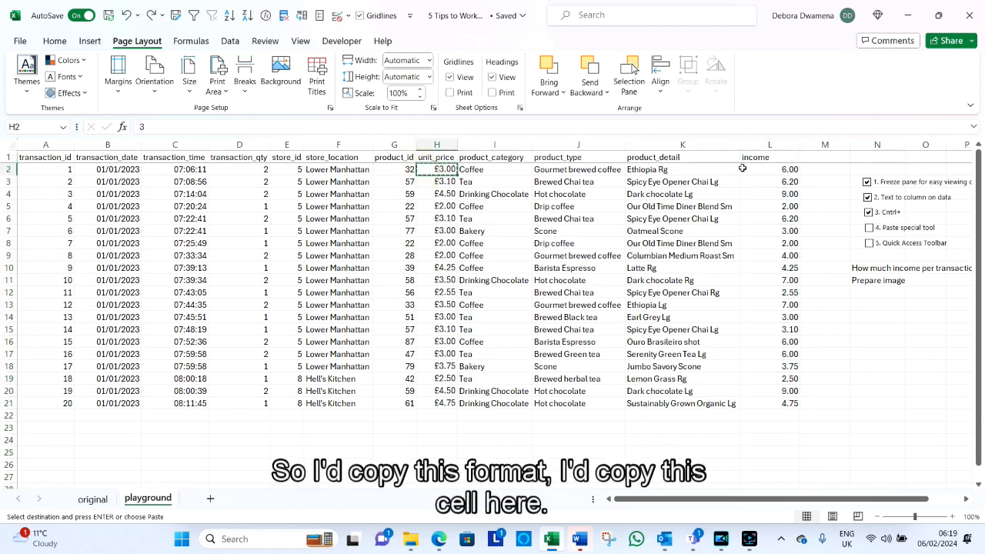
pyautogui.moveTo(754, 168); pyautogui.dragTo(772, 405)
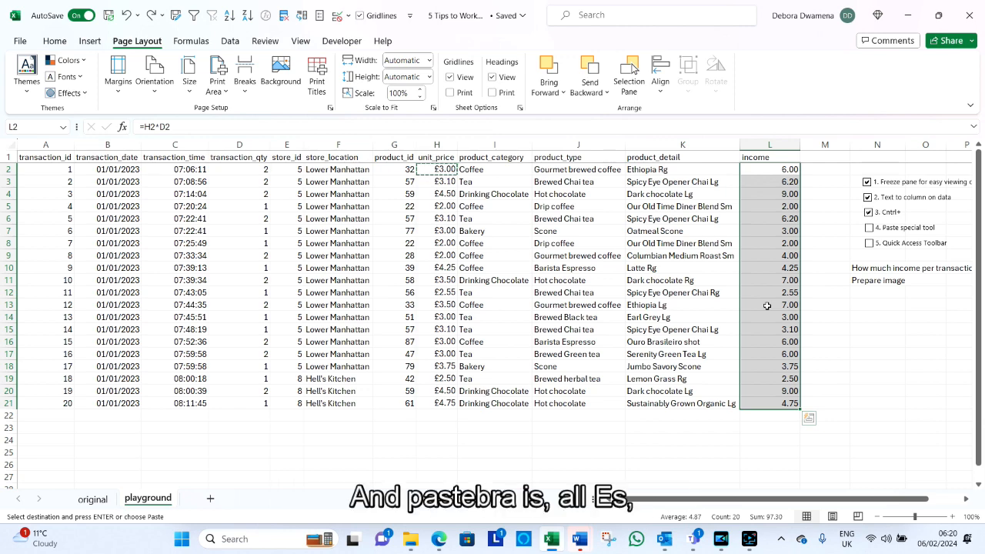
pyautogui.hotkey('ctrl', 'alt', 'v')
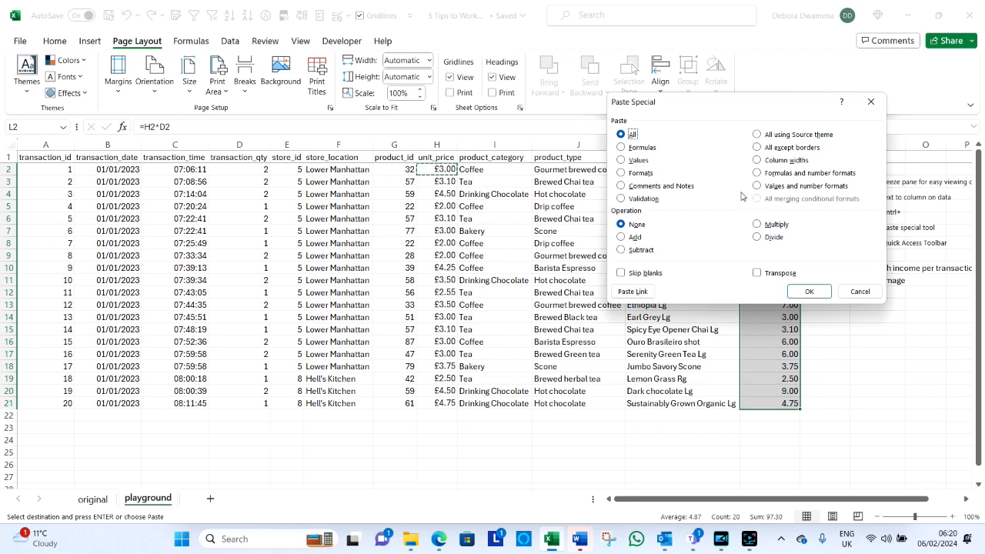
pyautogui.click(642, 173)
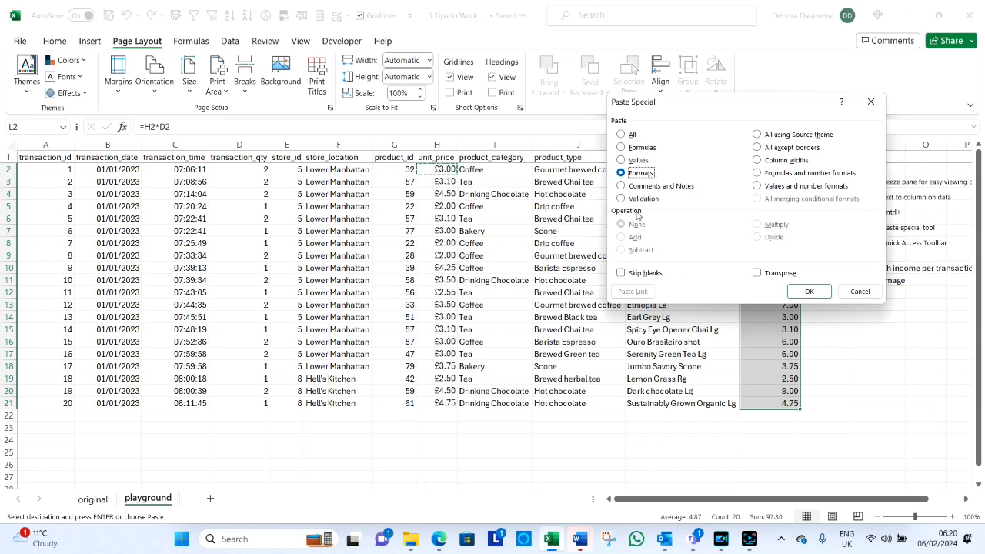
pyautogui.click(812, 299)
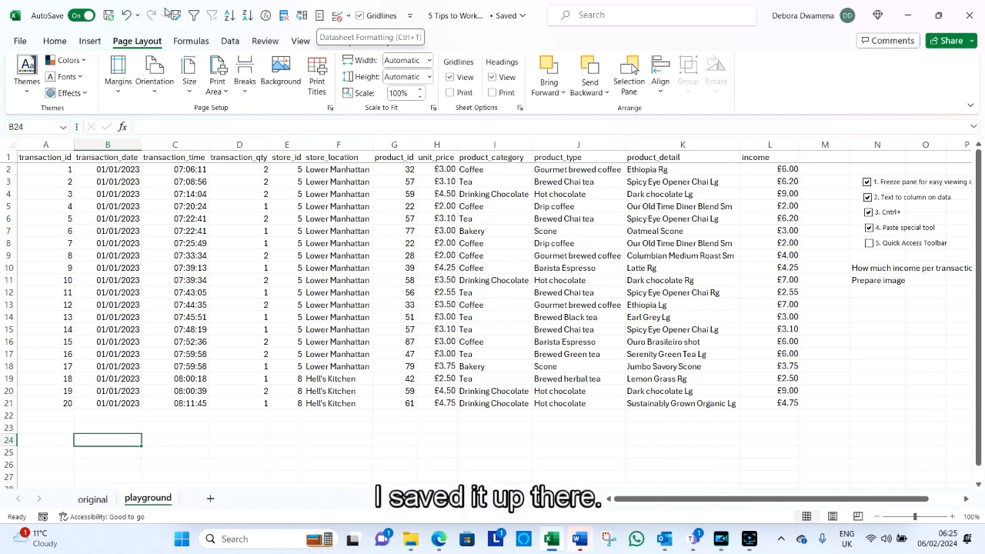
# Open the full command list for customizing the Quick Access Toolbar and examine the available Popular Commands
pyautogui.click(411, 16)
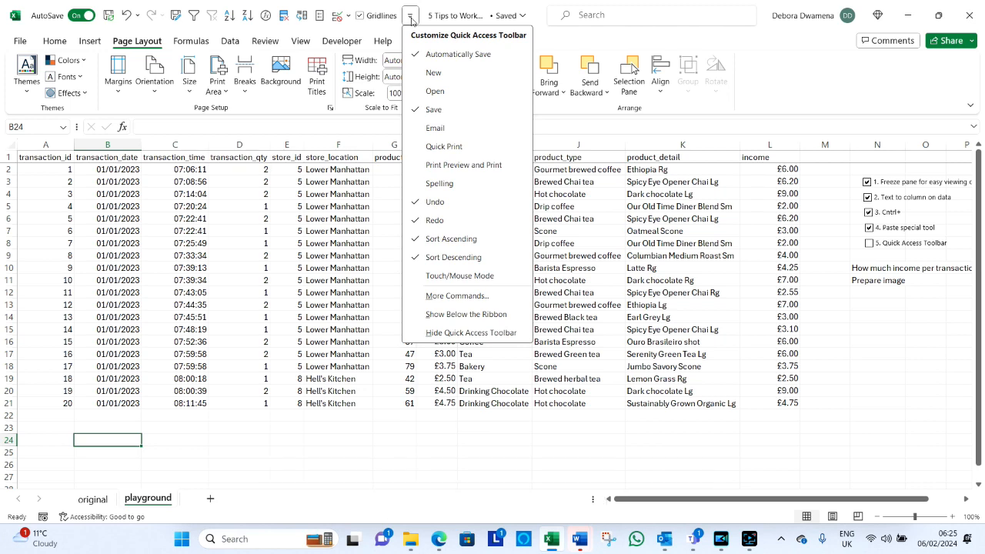
pyautogui.click(475, 297)
pyautogui.moveTo(545, 53); pyautogui.dragTo(566, 98)
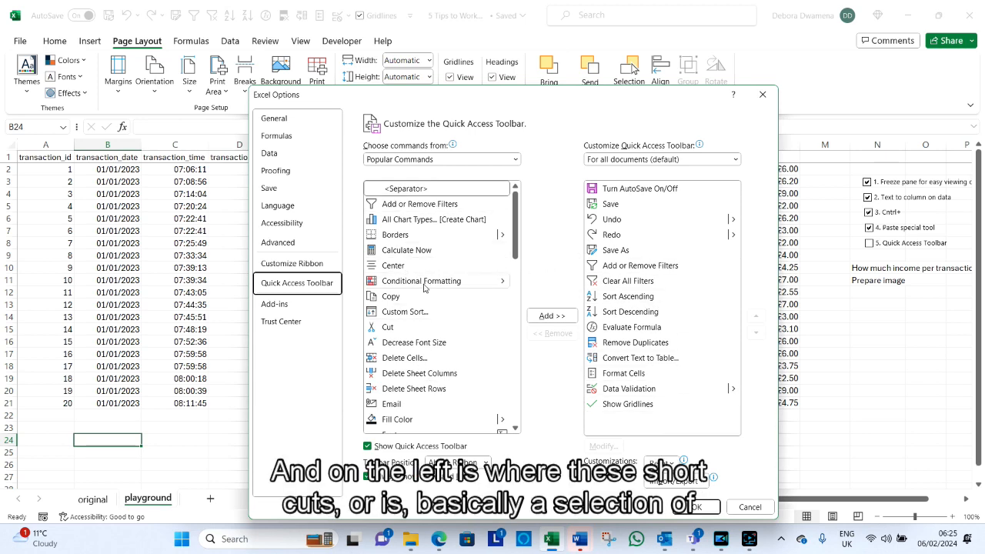
pyautogui.scroll(-3, 435, 292)
pyautogui.scroll(-15, 448, 322)
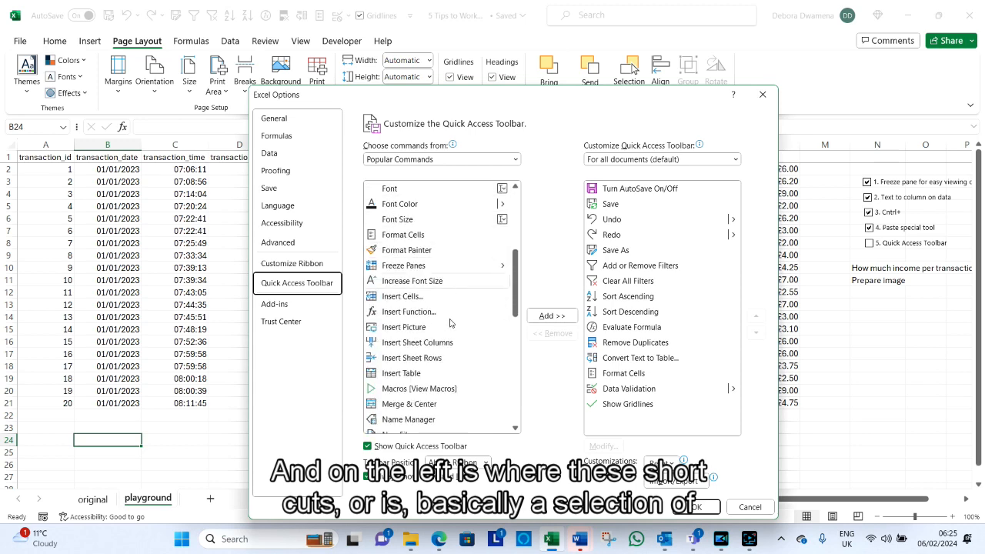
pyautogui.scroll(5, 429, 397)
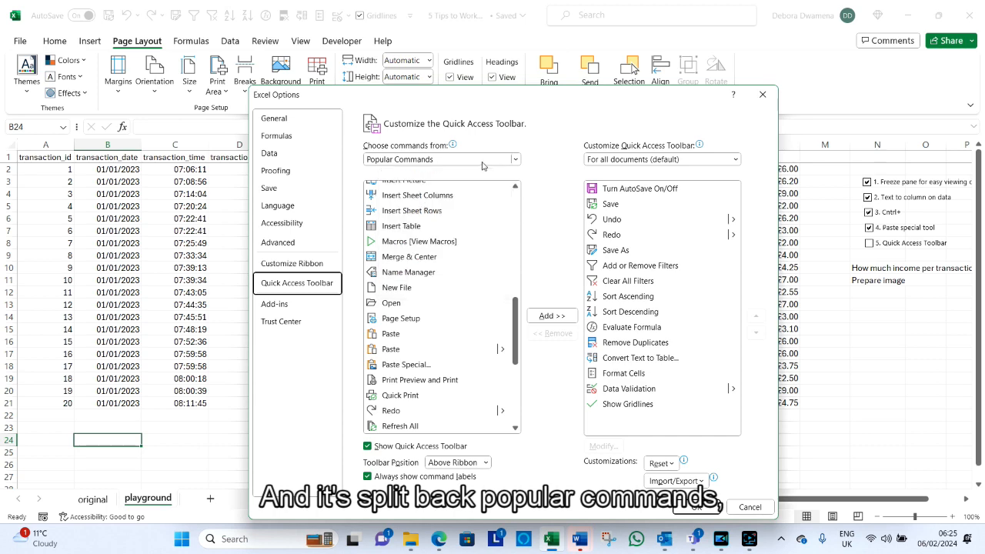
pyautogui.scroll(3, 518, 262)
pyautogui.scroll(6, 518, 263)
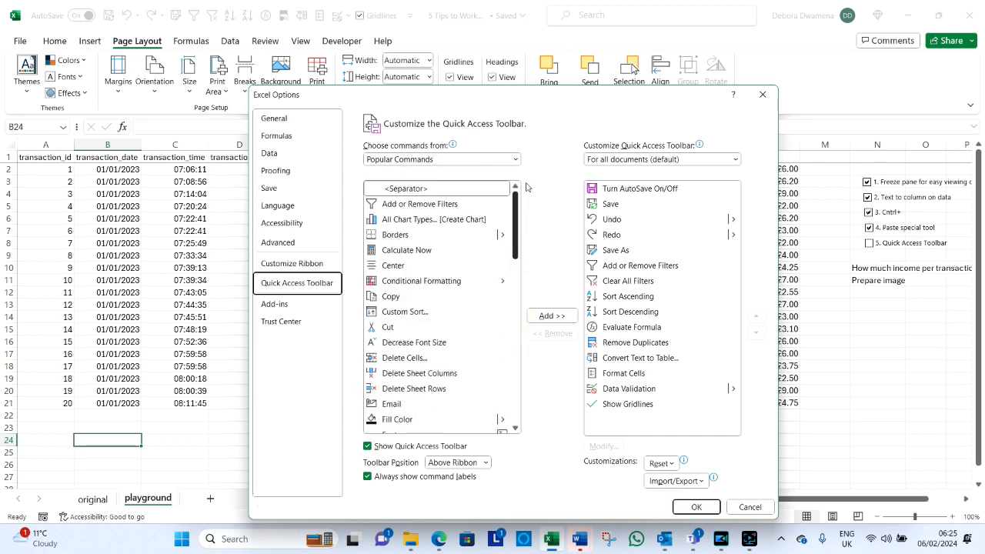
pyautogui.click(470, 192)
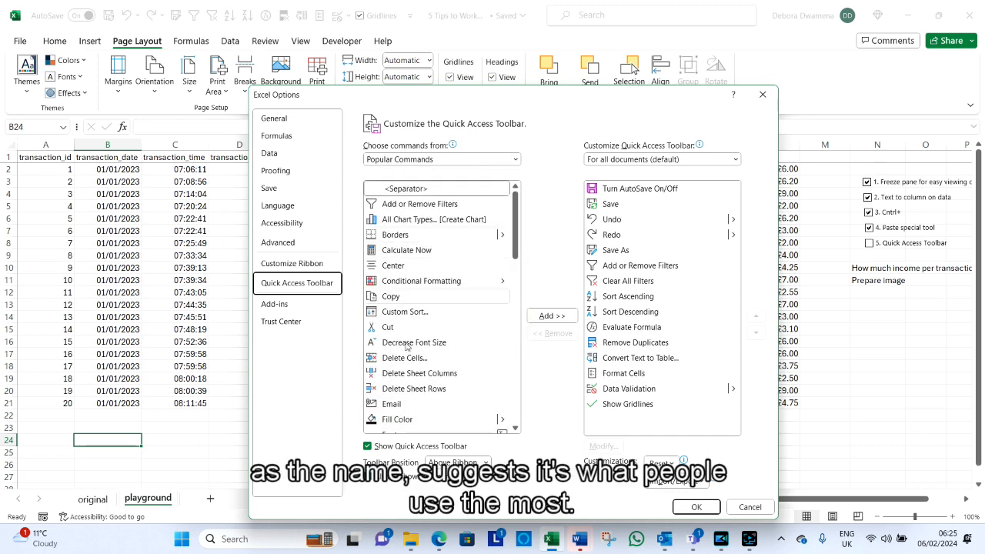
# List the Data Tab commands for the Quick Access Toolbar and examine them, highlighting Text to Columns
pyautogui.click(498, 162)
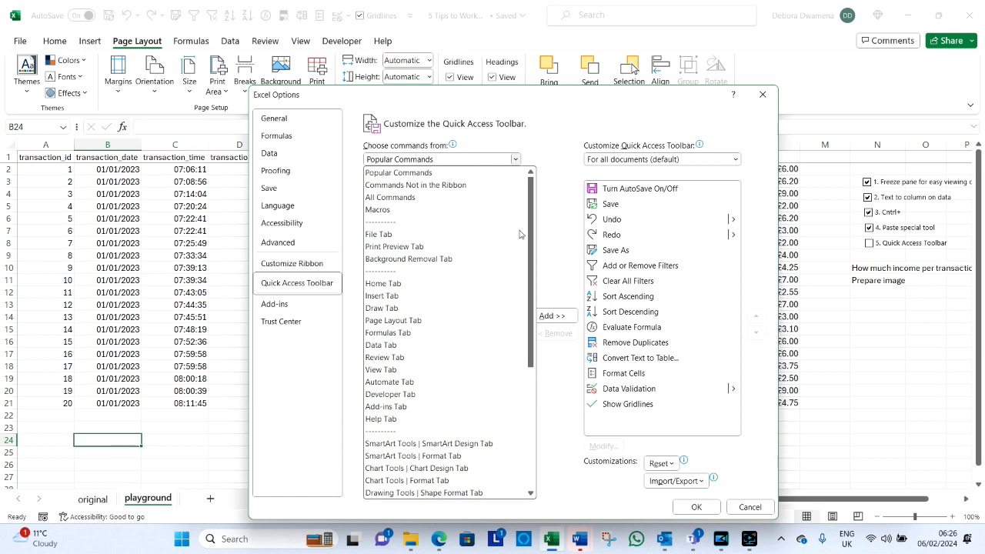
pyautogui.scroll(-1, 464, 201)
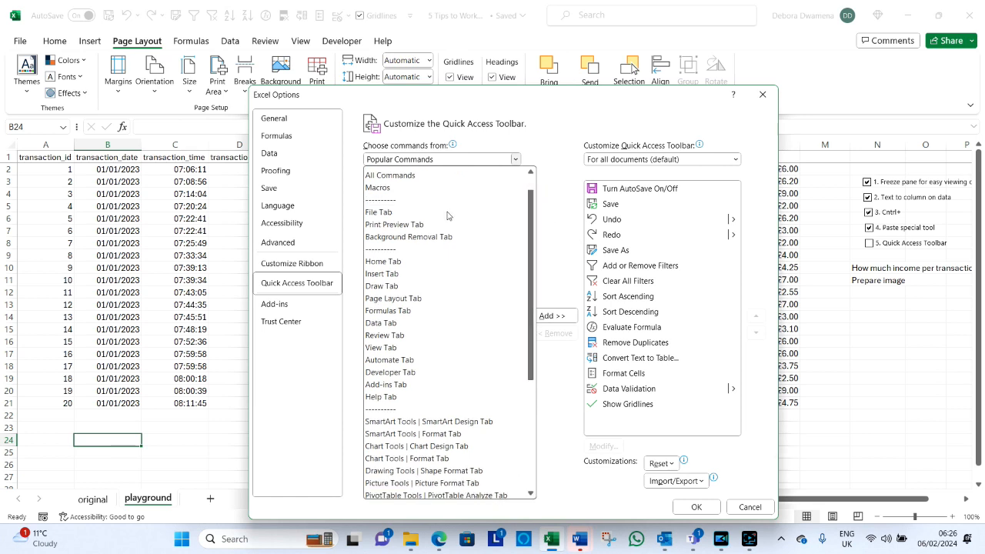
pyautogui.click(385, 324)
pyautogui.moveTo(518, 216); pyautogui.dragTo(515, 414)
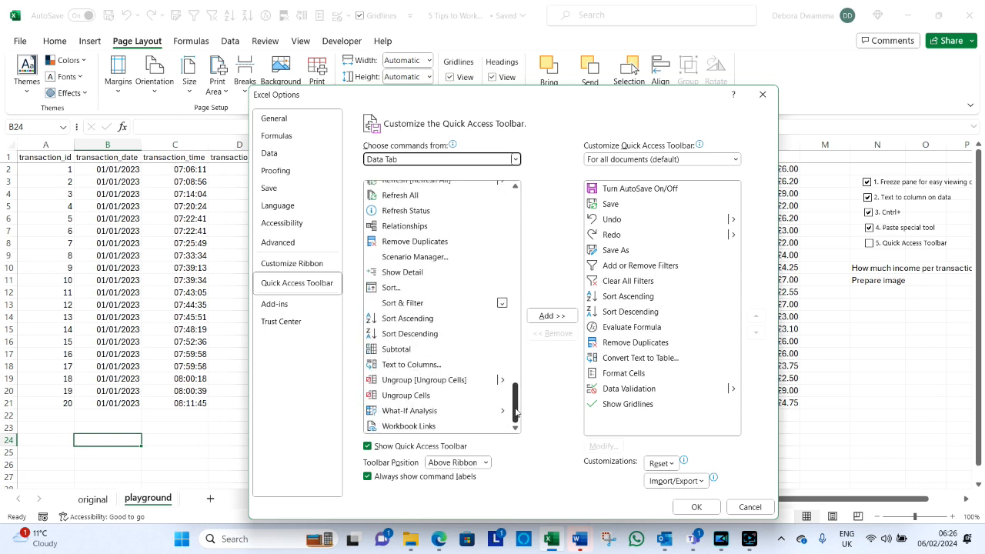
pyautogui.click(435, 366)
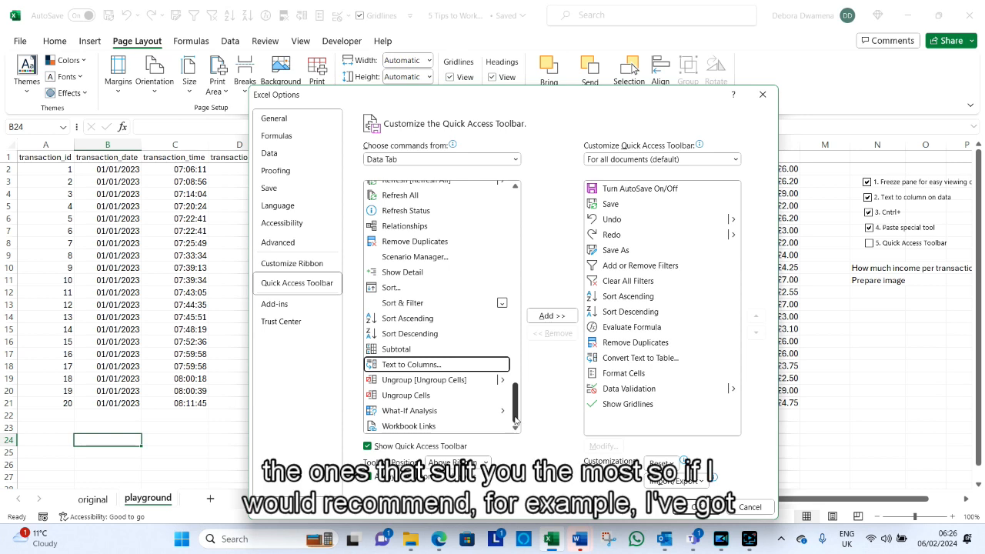
pyautogui.moveTo(515, 420); pyautogui.dragTo(515, 306)
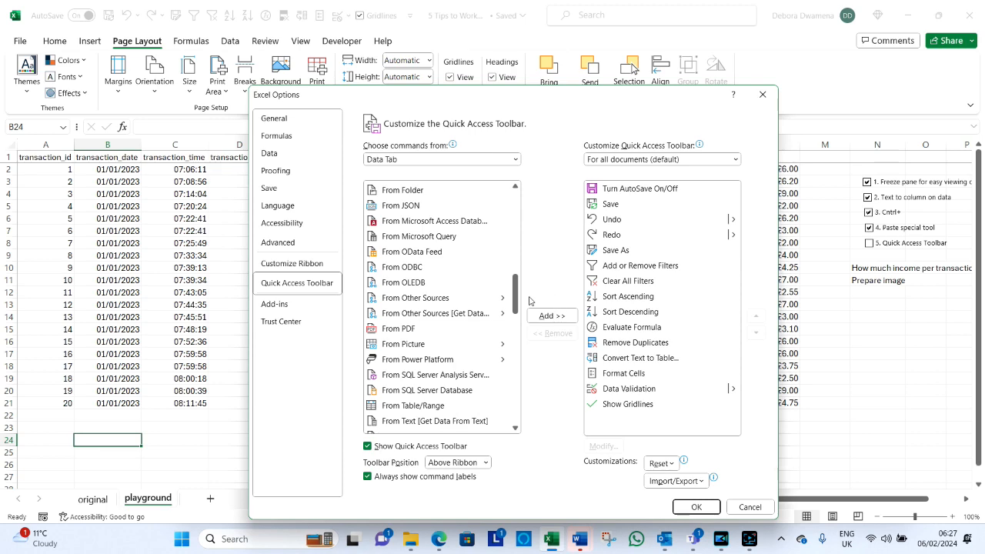
pyautogui.scroll(15, 517, 301)
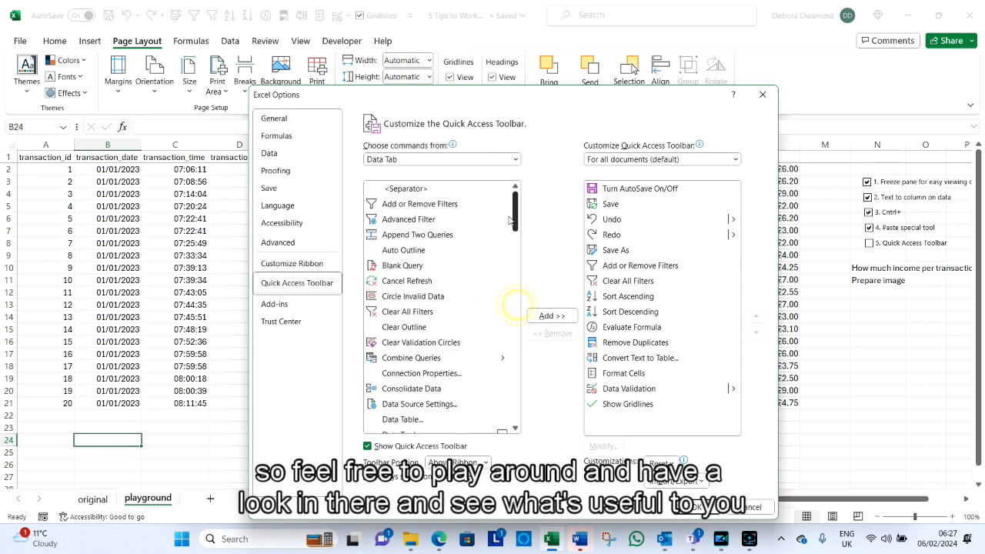
# List the Home Tab commands for the Quick Access Toolbar and highlight Comma Style among them
pyautogui.click(514, 159)
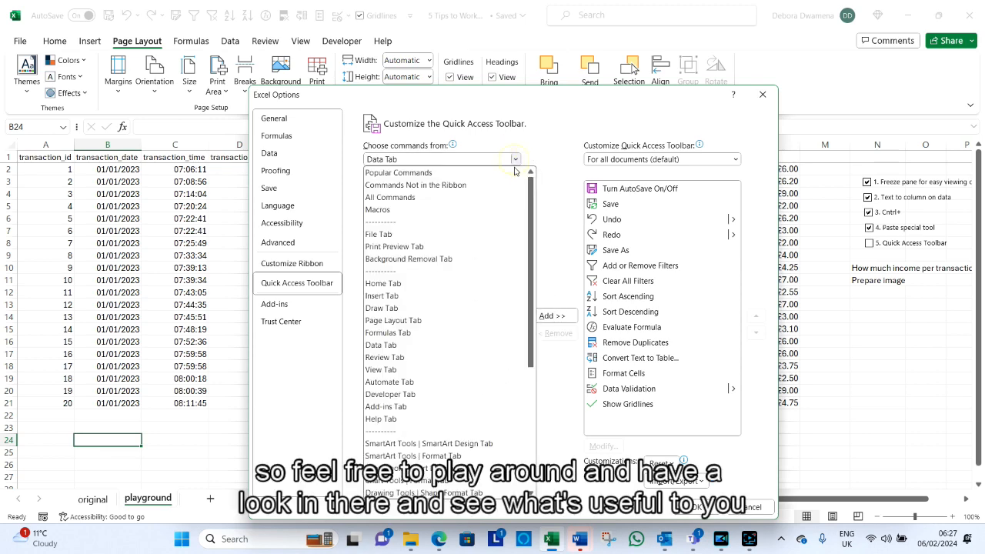
pyautogui.click(415, 285)
pyautogui.moveTo(513, 202); pyautogui.dragTo(514, 254)
pyautogui.click(405, 296)
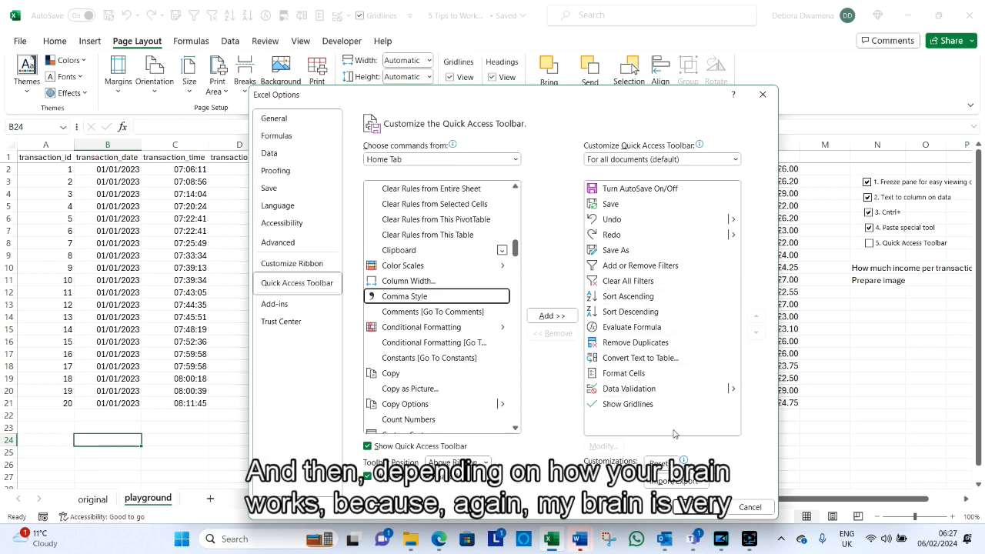
# Try moving Sort Descending up and back down in the Quick Access Toolbar order, and close the options without saving
pyautogui.click(673, 313)
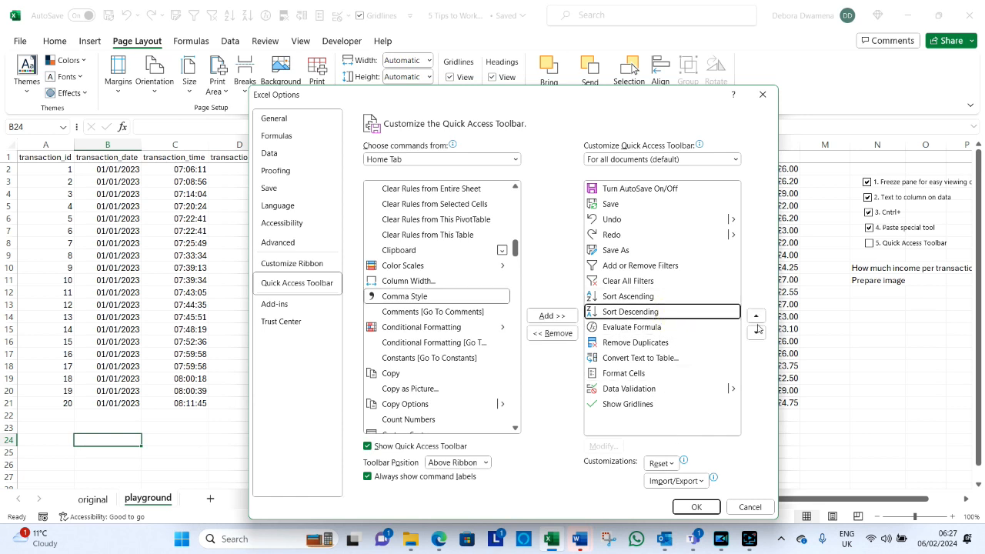
pyautogui.click(756, 316)
pyautogui.click(758, 333)
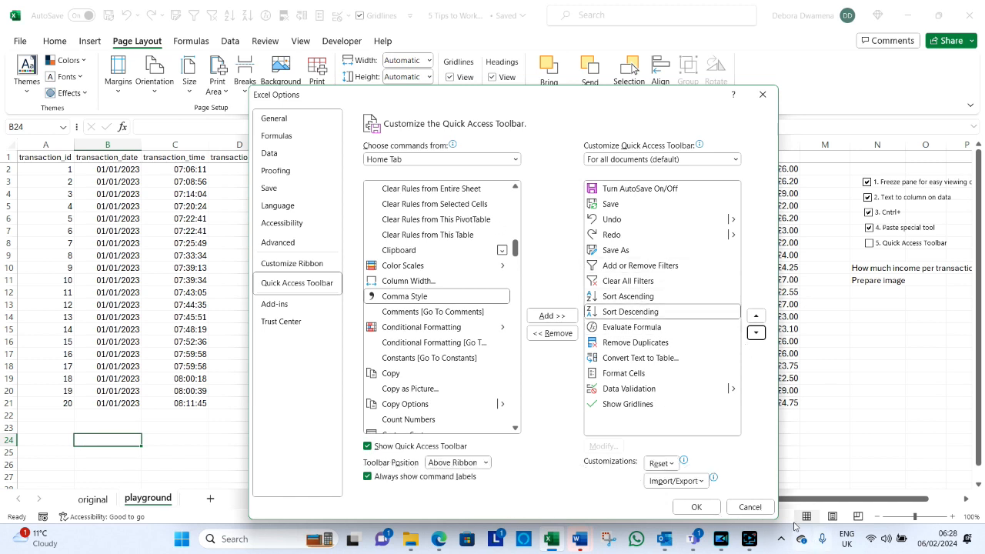
pyautogui.click(750, 507)
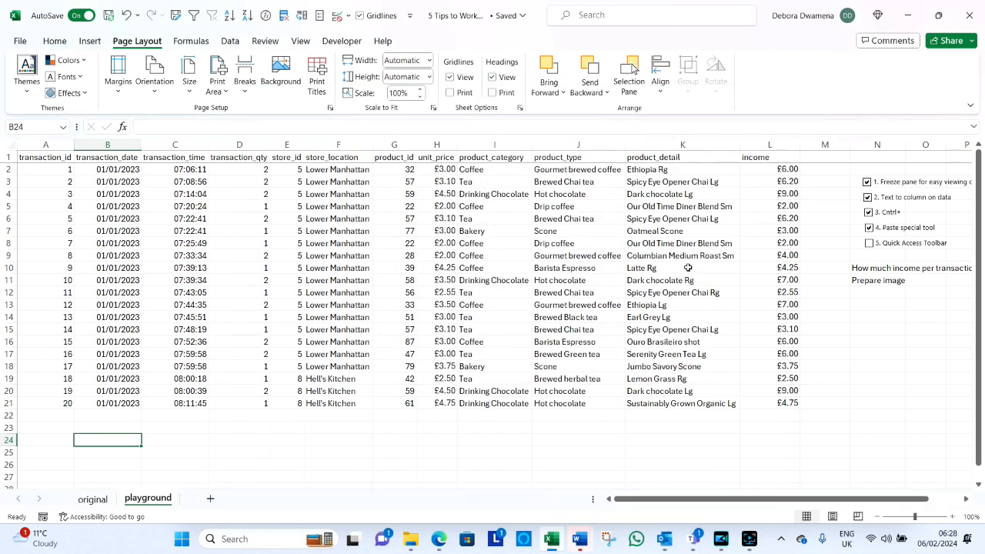
# Tick off "5. Quick Access Toolbar" in the tips checklist, compare the original and playground sheets, and stay on the original sheet
pyautogui.click(869, 244)
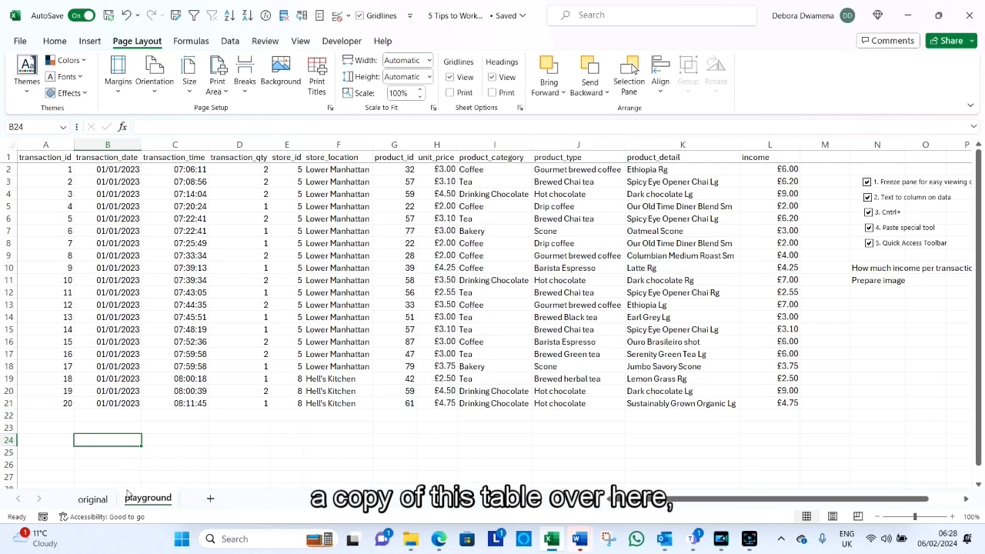
pyautogui.click(93, 500)
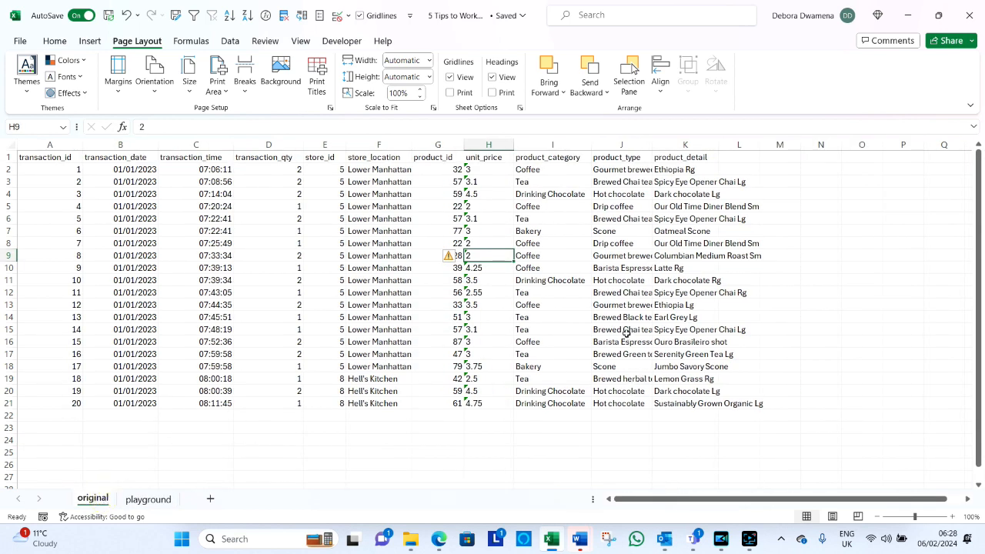
pyautogui.click(149, 500)
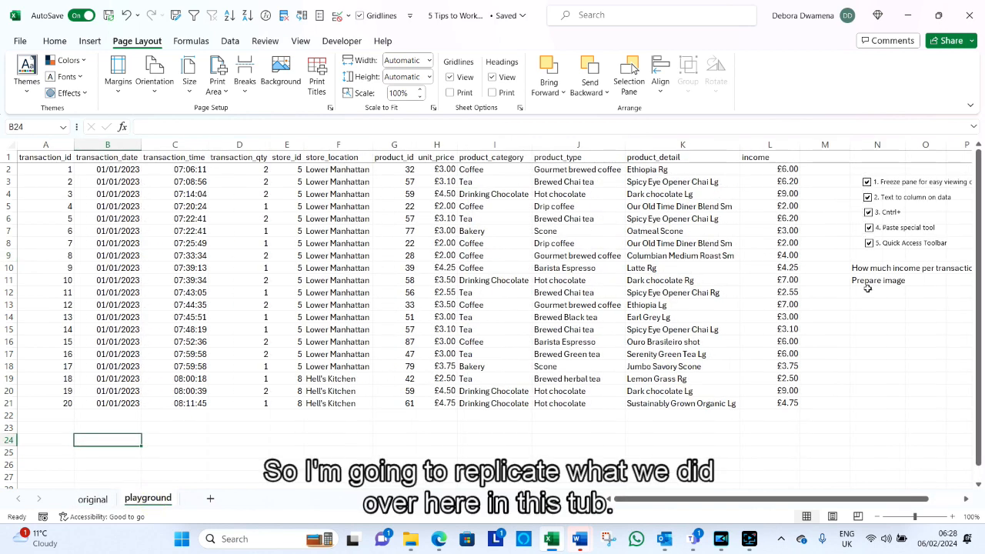
pyautogui.click(94, 499)
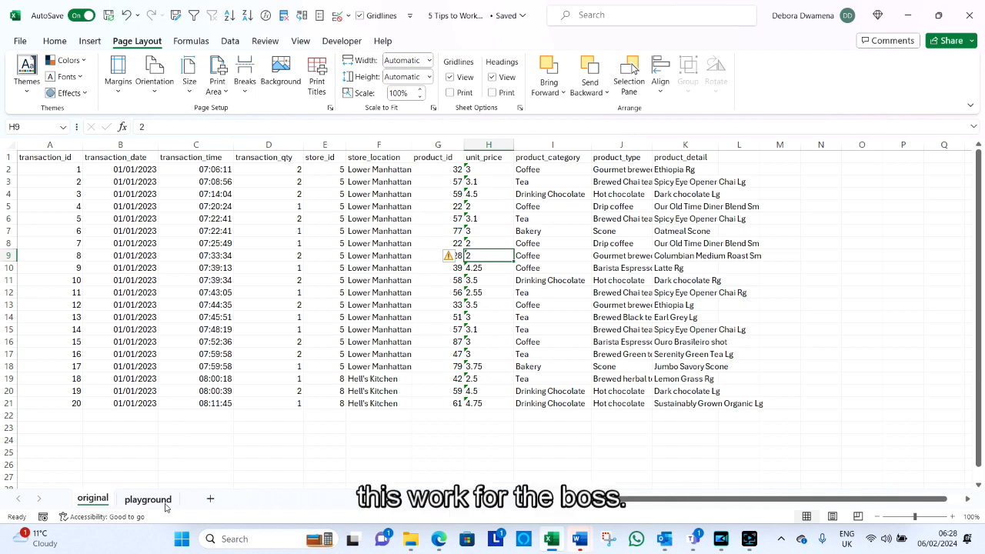
# Autofit columns A to K on the original sheet and freeze the header row above row 2
pyautogui.click(690, 267)
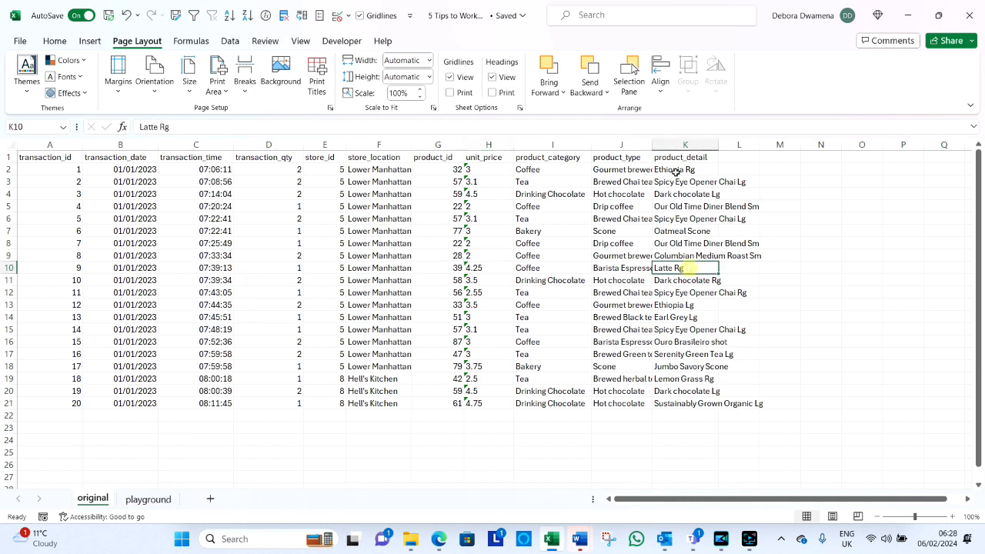
pyautogui.click(686, 145)
pyautogui.moveTo(686, 146); pyautogui.dragTo(46, 144)
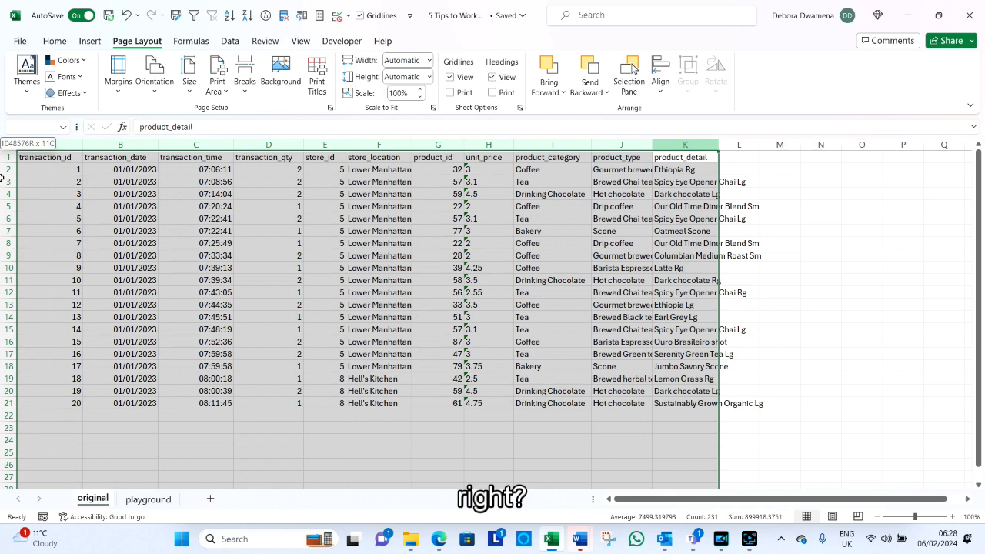
pyautogui.doubleClick(83, 145)
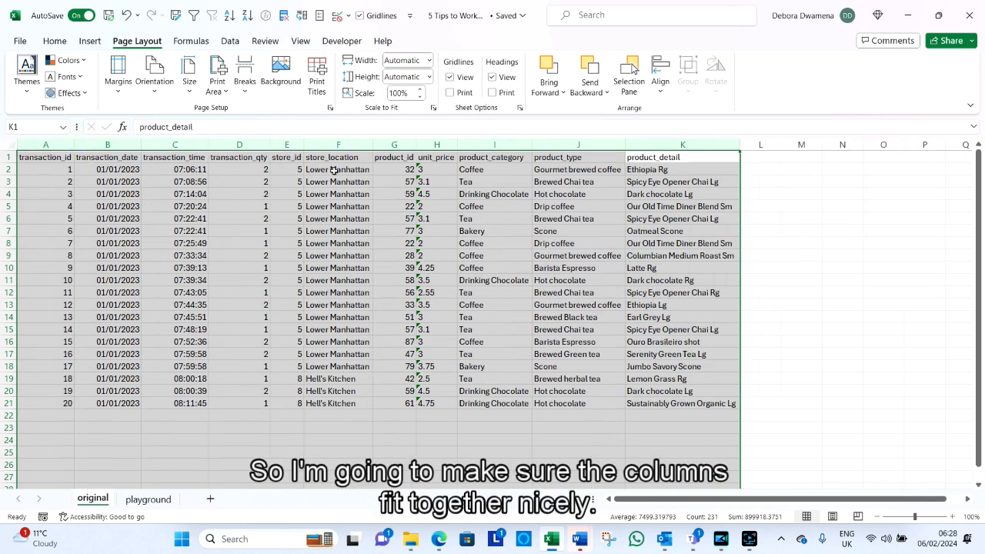
pyautogui.click(500, 228)
pyautogui.click(42, 169)
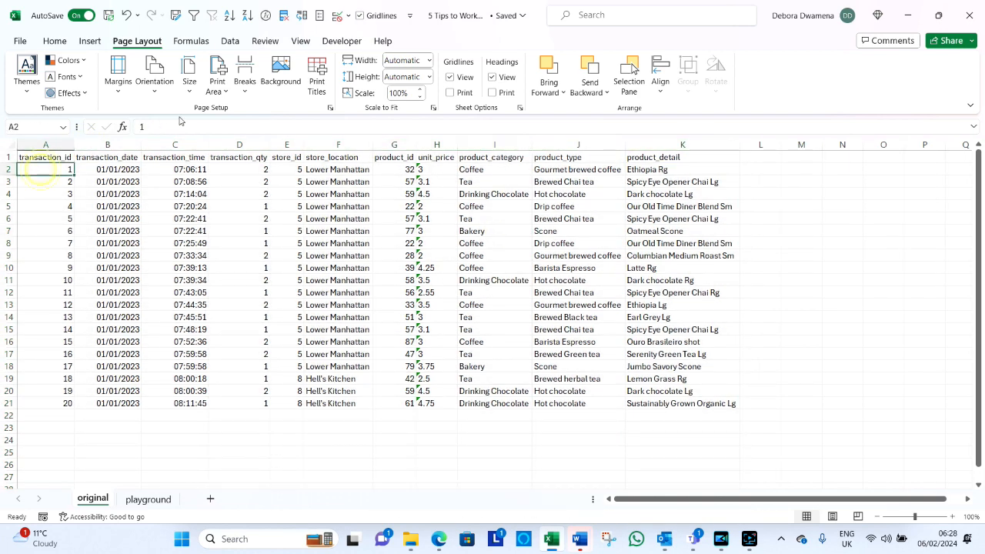
pyautogui.click(301, 41)
# Convert the unit_price text values in H2:H21 to numbers using Text to Columns with the default Delimited settings
pyautogui.moveTo(420, 168); pyautogui.dragTo(431, 401)
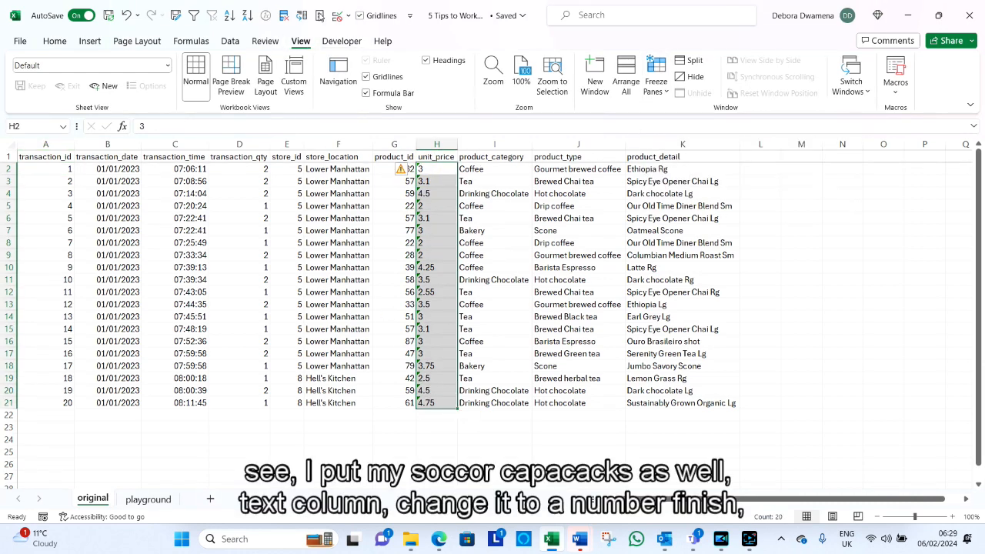
pyautogui.click(302, 16)
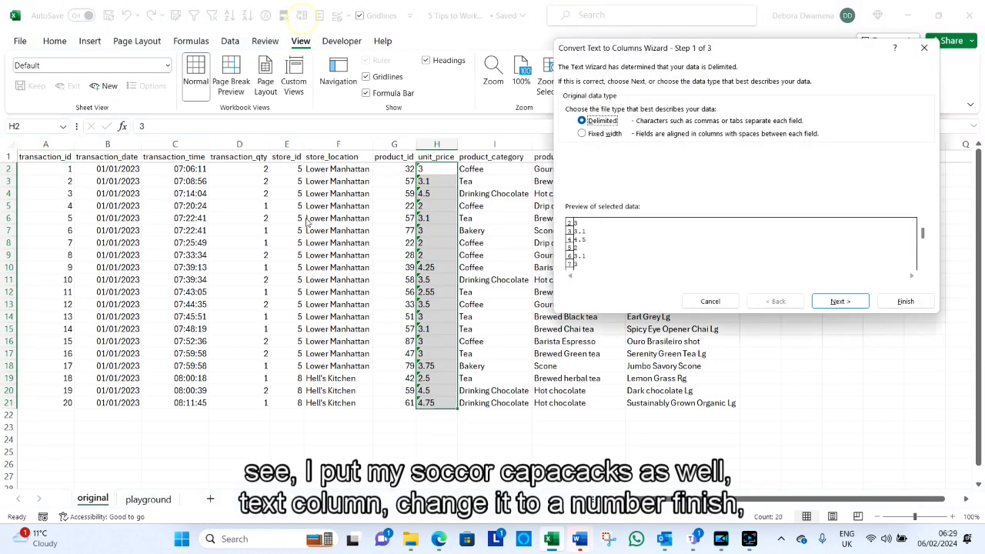
pyautogui.click(905, 301)
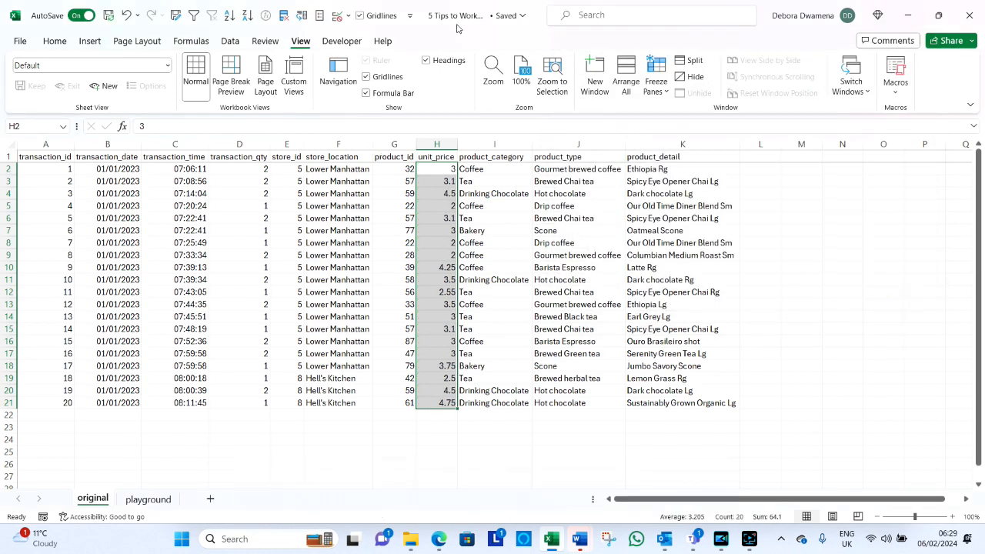
# Format the unit_price values in H2:H21 as Currency with the £ symbol and 2 decimal places
pyautogui.click(319, 16)
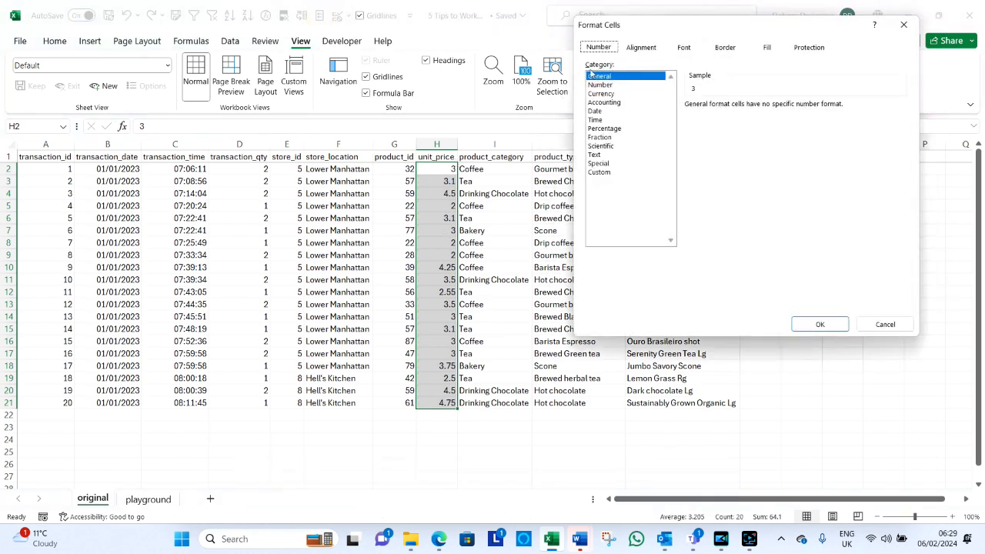
pyautogui.click(601, 93)
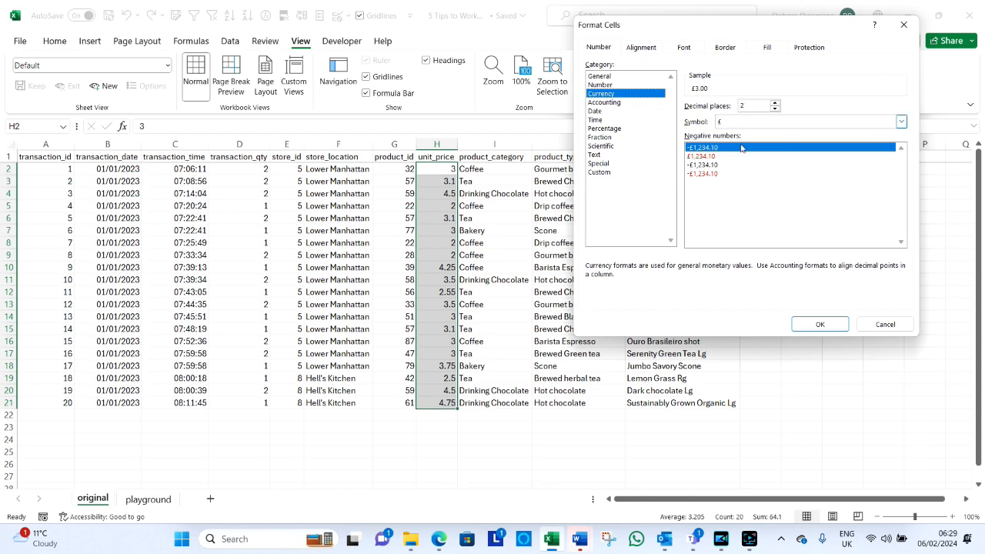
pyautogui.click(820, 324)
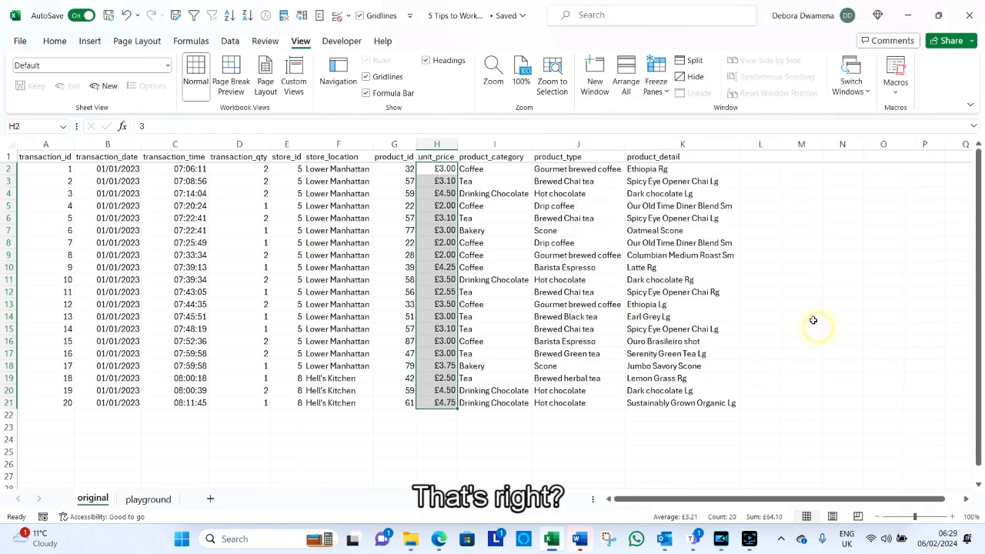
# Add an "income" header in L1 and calculate the first transaction's income in L2 with =H2*D2
pyautogui.click(762, 157)
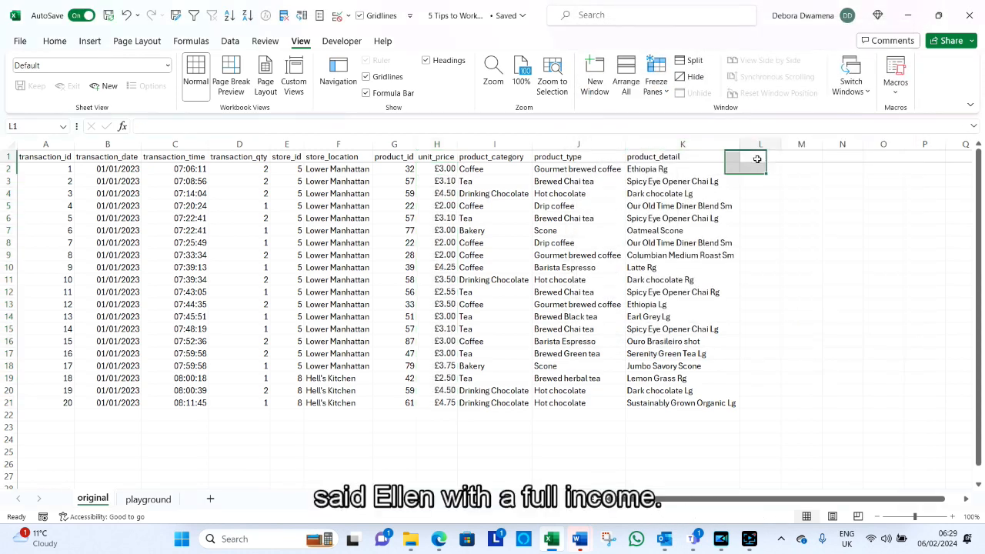
pyautogui.write('income')
pyautogui.press('Return')
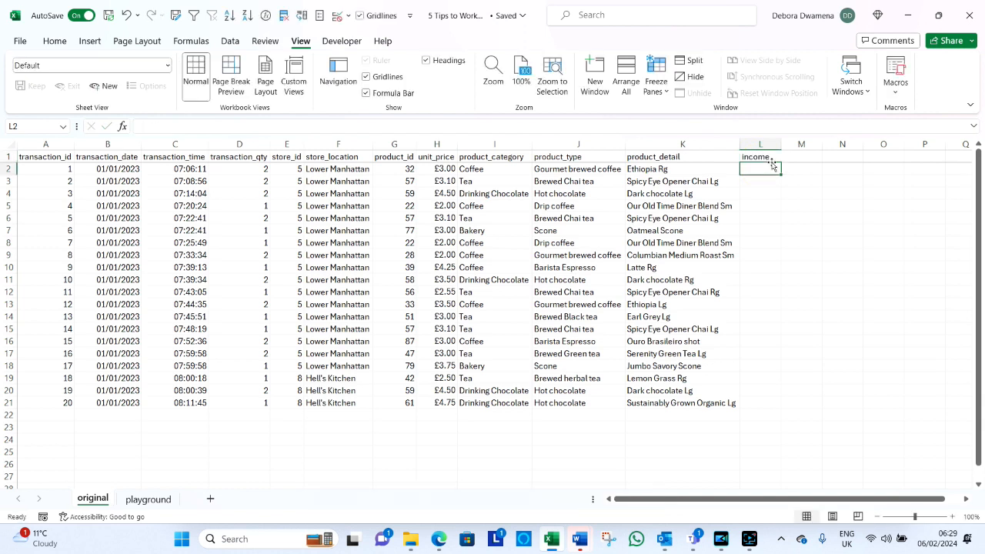
pyautogui.write('=')
pyautogui.click(433, 169)
pyautogui.write('*')
pyautogui.click(261, 169)
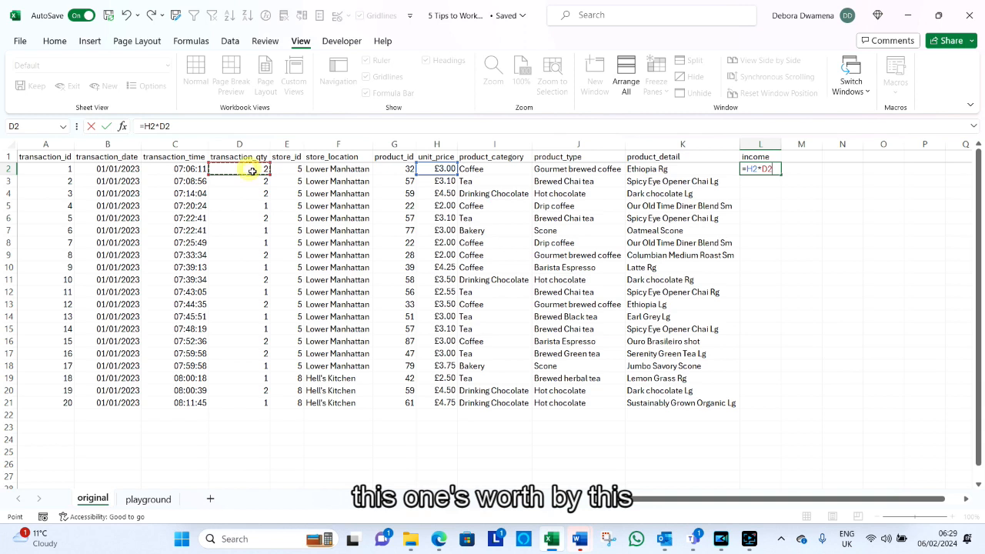
pyautogui.press('Return')
pyautogui.press('Up')
# Copy the currency formatting of the unit_price values in H2:H21 onto the income cells L2:L21, pasting formats only
pyautogui.moveTo(437, 171); pyautogui.dragTo(438, 394)
pyautogui.hotkey('ctrl', 'c')
pyautogui.moveTo(761, 169); pyautogui.dragTo(759, 398)
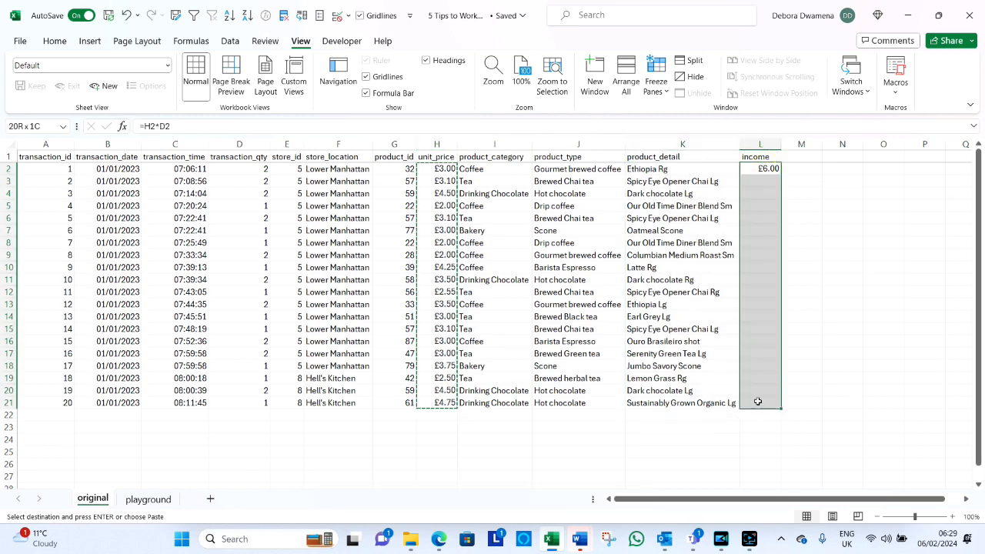
pyautogui.hotkey('ctrl', 'alt', 'v')
pyautogui.press('t')
pyautogui.press('Return')
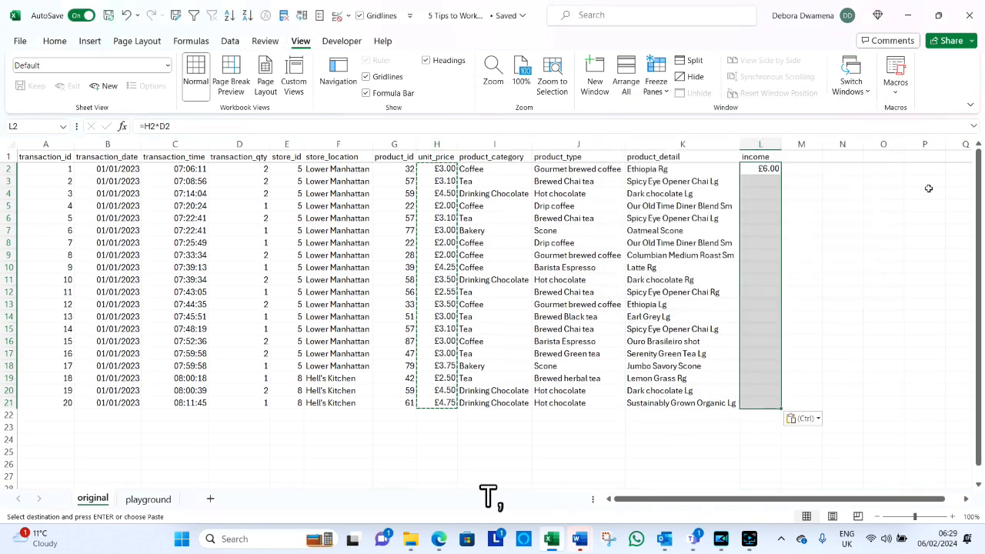
pyautogui.click(751, 178)
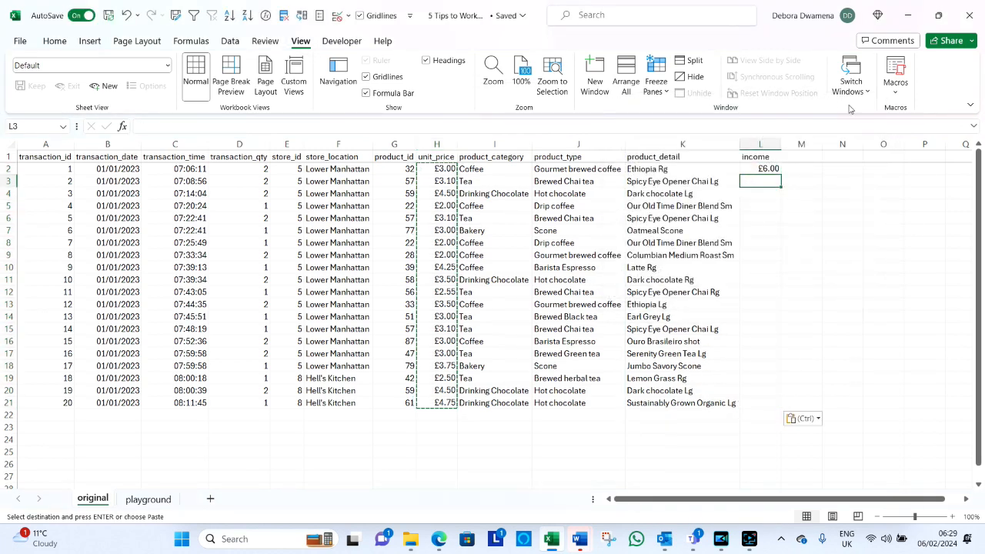
# Copy the income formula from L2 down the column to the last transaction in L21
pyautogui.click(764, 169)
pyautogui.hotkey('ctrl', 'c')
pyautogui.press('Left')
pyautogui.hotkey('ctrl', 'Down')
pyautogui.press('Right')
pyautogui.hotkey('ctrl', 'shift', 'Up')
pyautogui.hotkey('ctrl', 'v')
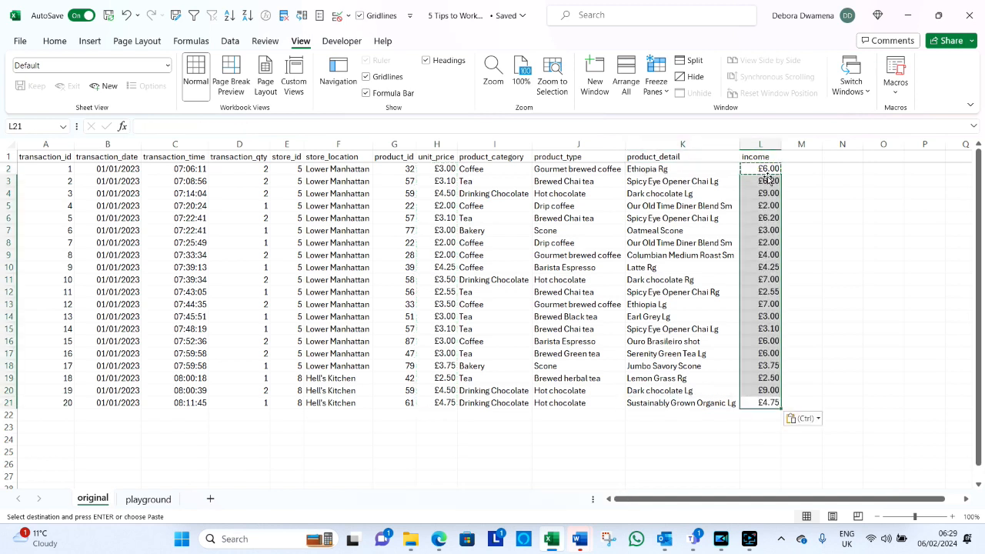
pyautogui.press('Escape')
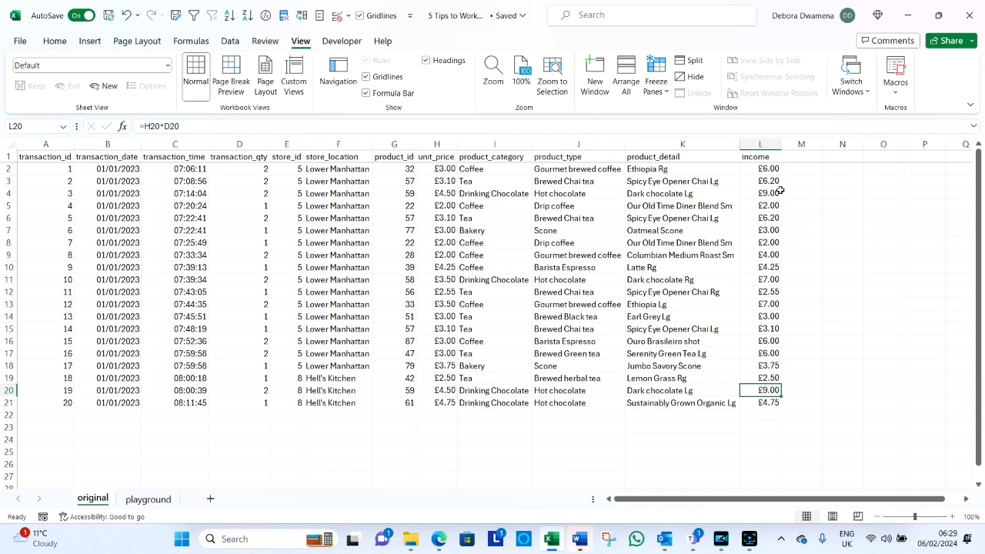
# Make the header row A1:L1 bold
pyautogui.moveTo(765, 156); pyautogui.dragTo(22, 154)
pyautogui.hotkey('ctrl', 'b')
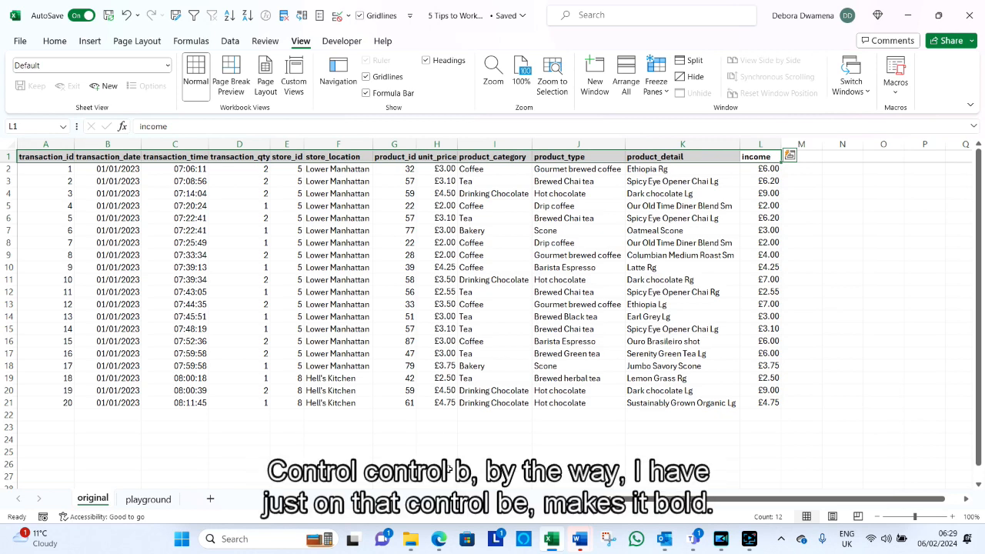
pyautogui.click(712, 356)
# Copy the whole table A1:L21 and paste it as a picture below the data at B24
pyautogui.click(767, 403)
pyautogui.hotkey('ctrl', 'shift', 'Home')
pyautogui.hotkey('ctrl', 'c')
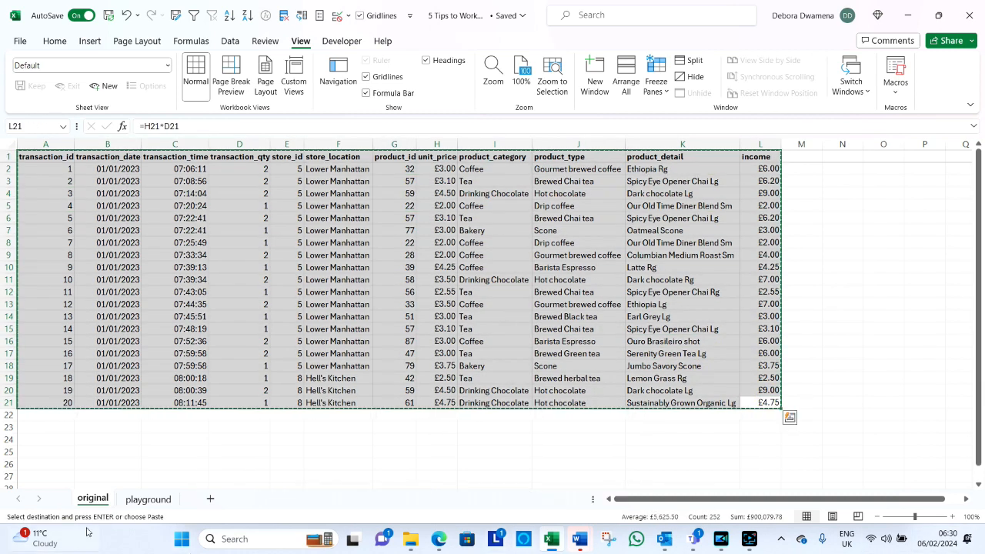
pyautogui.click(106, 439)
pyautogui.rightClick(108, 440)
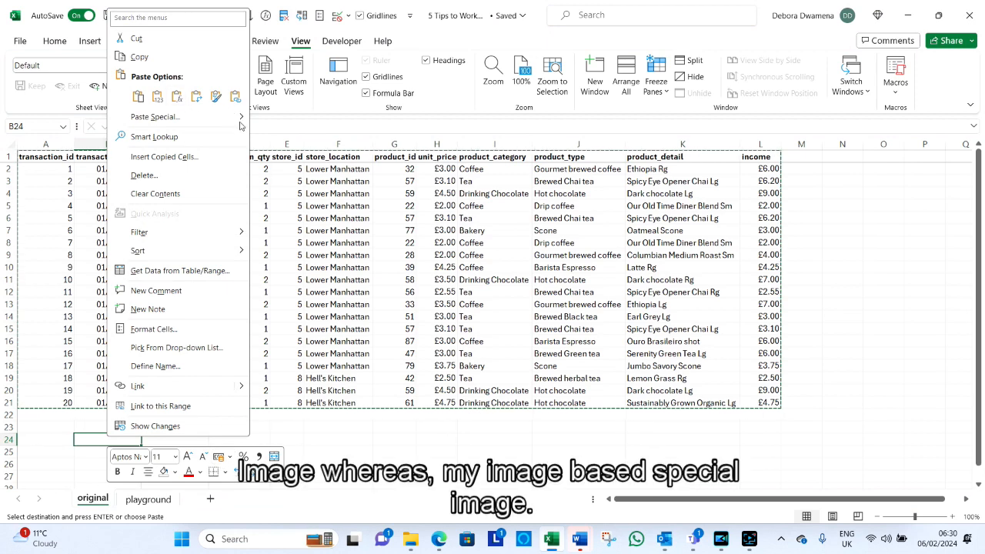
pyautogui.moveTo(240, 125)
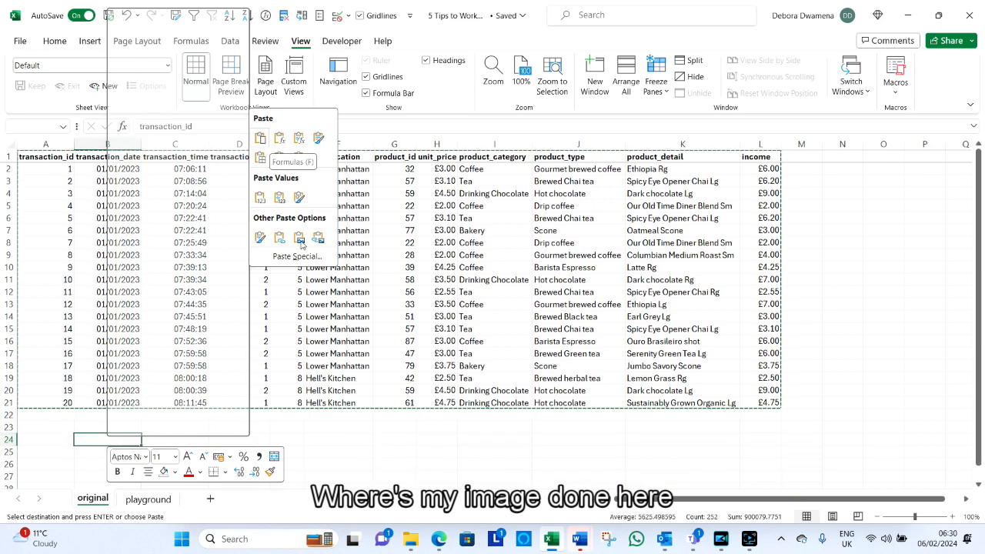
pyautogui.click(300, 243)
# Move the table picture to start near column A just beneath the data, and hide the sheet's gridlines
pyautogui.scroll(-6, 638, 332)
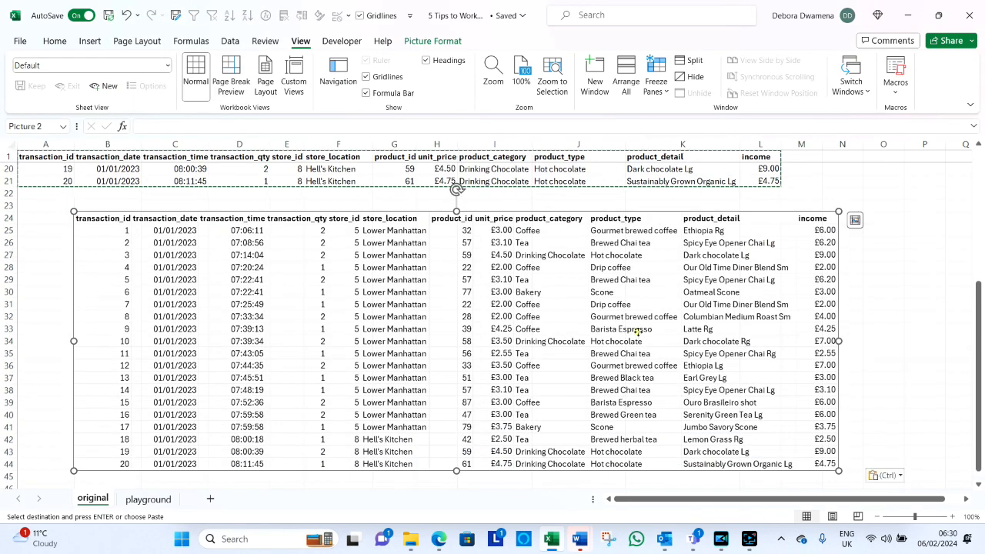
pyautogui.moveTo(638, 333); pyautogui.dragTo(587, 318)
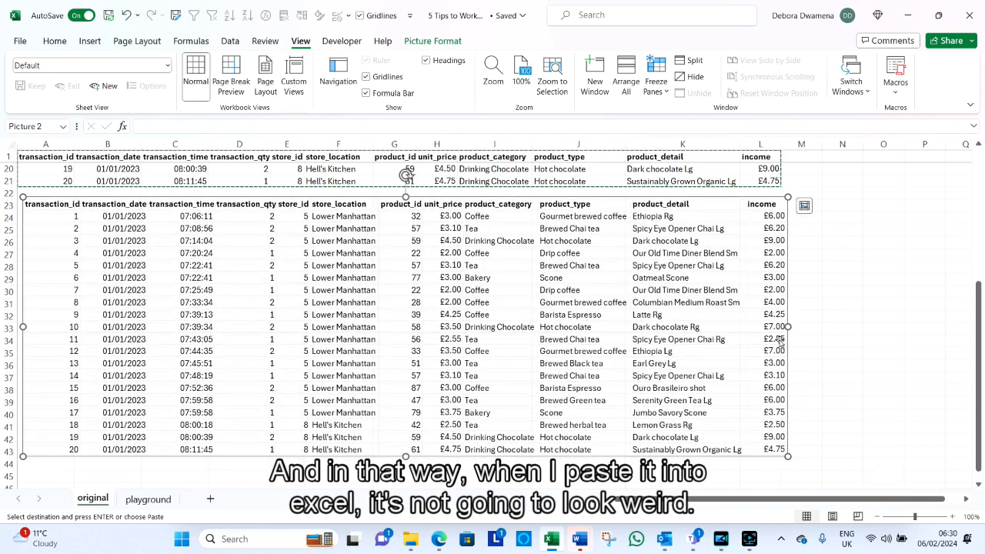
pyautogui.click(853, 325)
pyautogui.moveTo(633, 358); pyautogui.dragTo(631, 351)
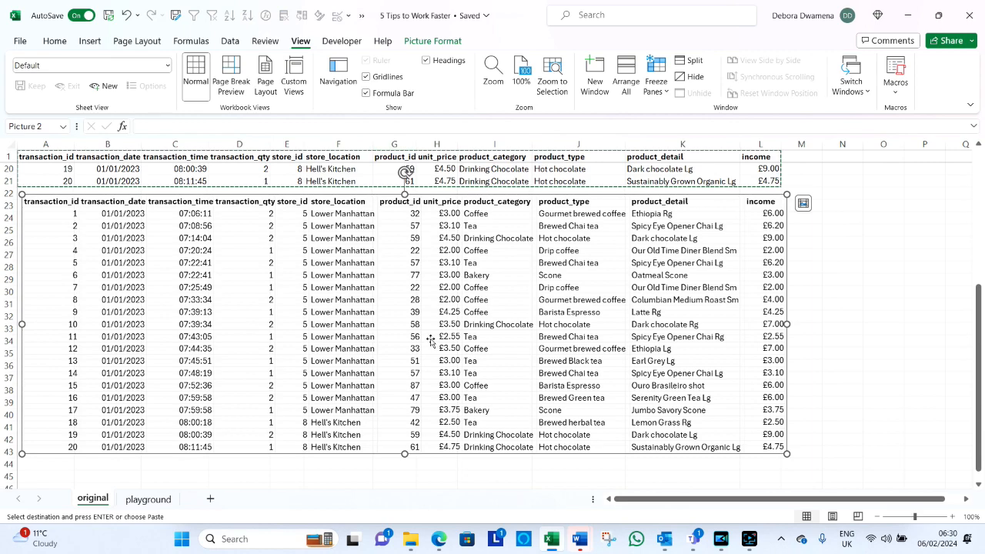
pyautogui.click(914, 224)
pyautogui.click(363, 16)
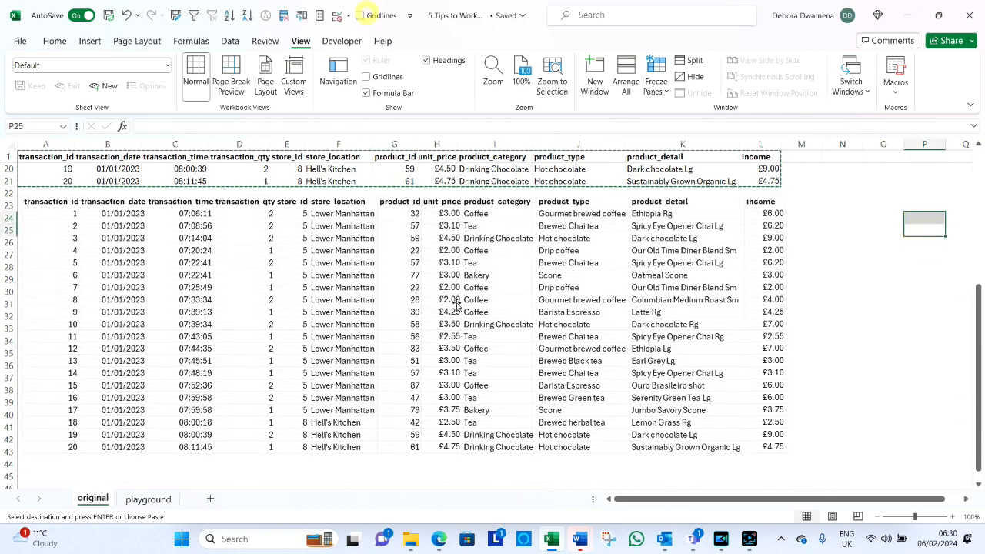
# Move the table picture down to about row 26, leaving a few blank rows beneath the data
pyautogui.click(466, 319)
pyautogui.moveTo(475, 318); pyautogui.dragTo(476, 331)
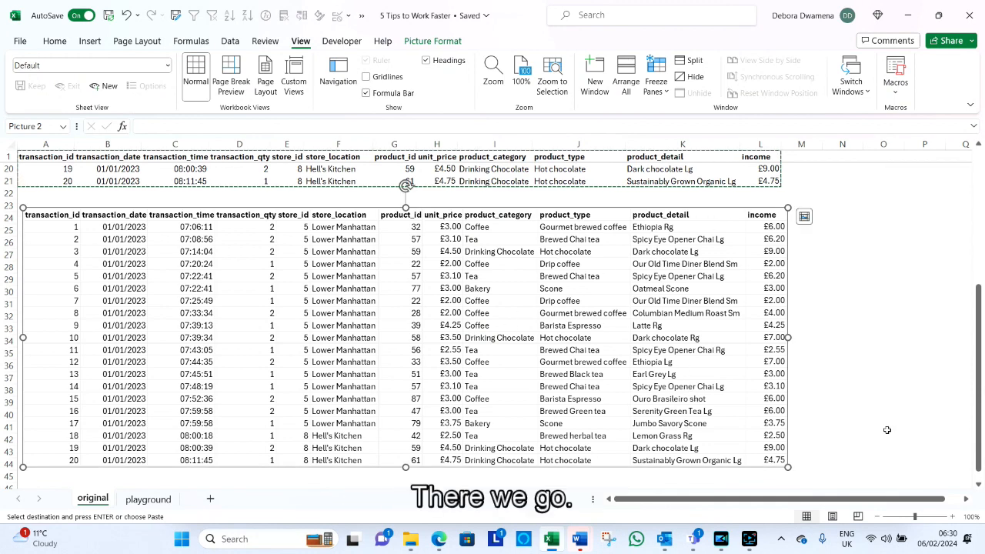
pyautogui.scroll(6, 864, 415)
pyautogui.scroll(-7, 856, 410)
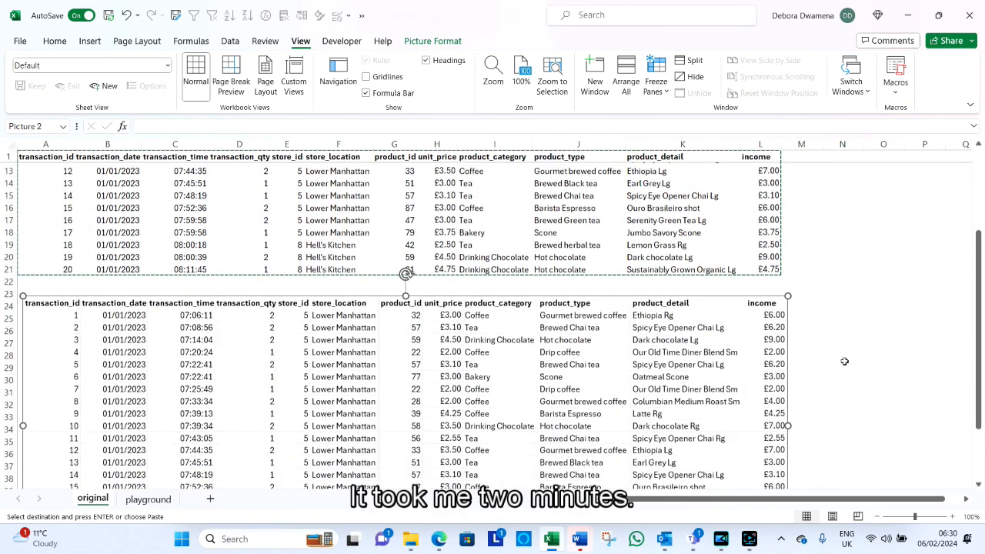
pyautogui.scroll(3, 836, 362)
pyautogui.moveTo(628, 383); pyautogui.dragTo(632, 416)
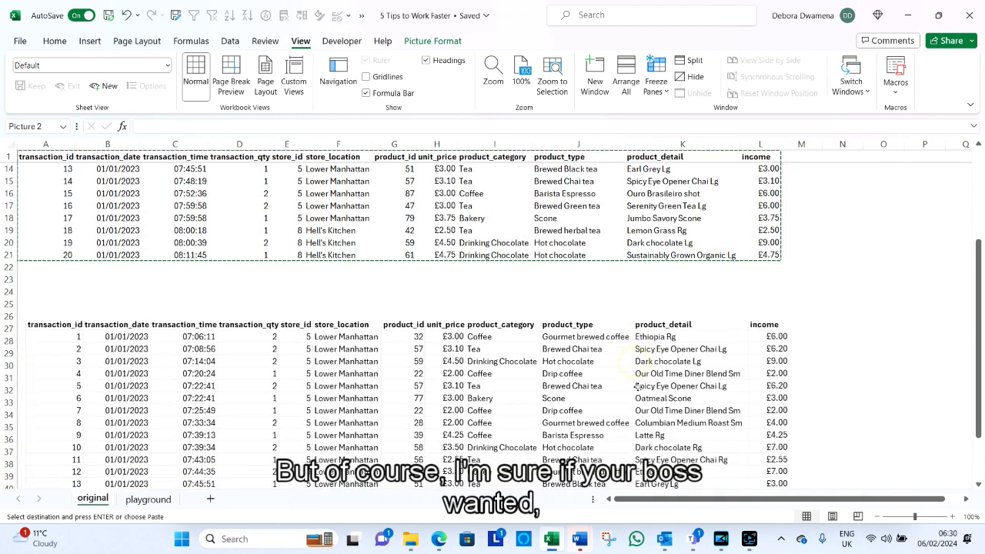
# Total the income column in L22 with =SUM(L2:L21) and compare the data with the picture below
pyautogui.click(760, 267)
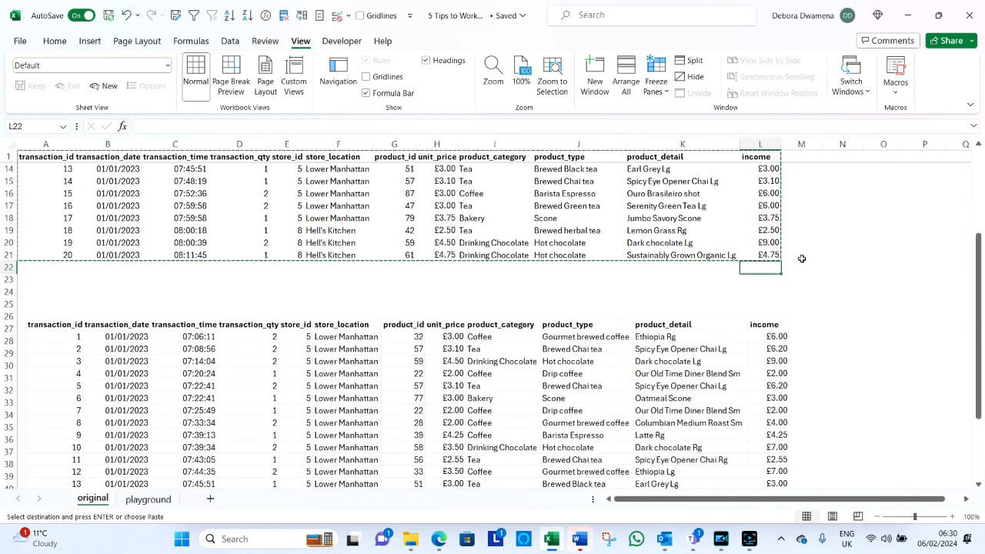
pyautogui.write('=sum')
pyautogui.press('Tab')
pyautogui.press('Up')
pyautogui.hotkey('ctrl', 'shift', 'Up')
pyautogui.hotkey('shift', 'Down')
pyautogui.press('Return')
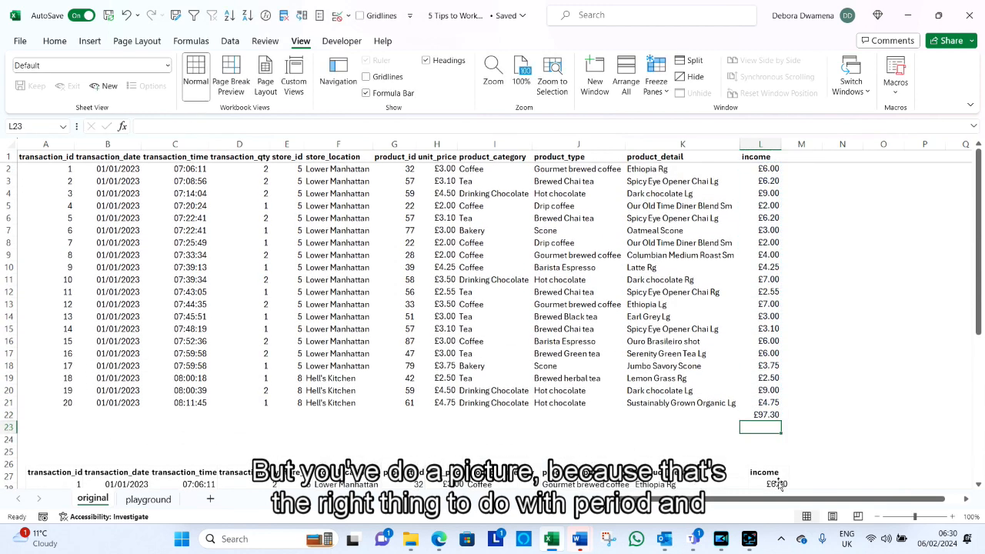
pyautogui.click(777, 414)
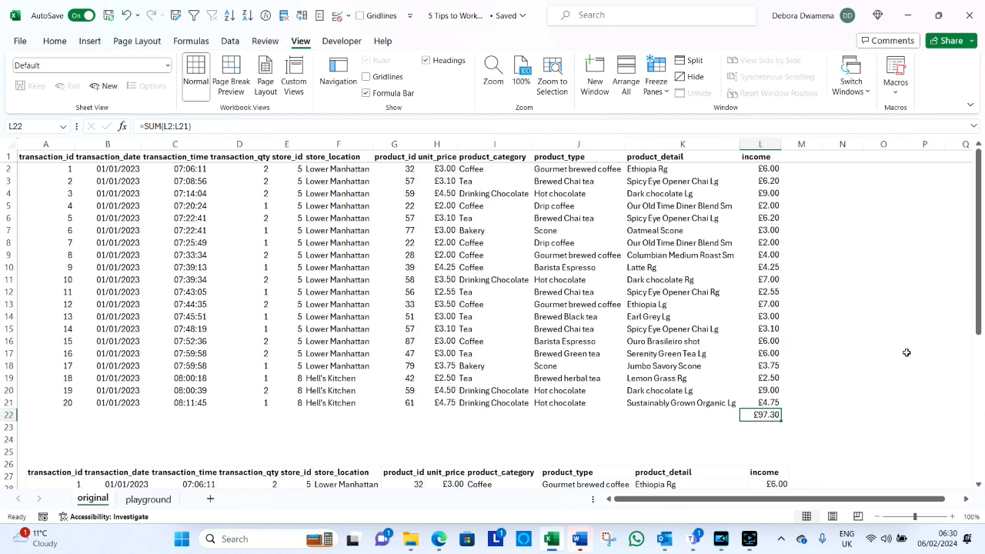
pyautogui.scroll(-9, 906, 352)
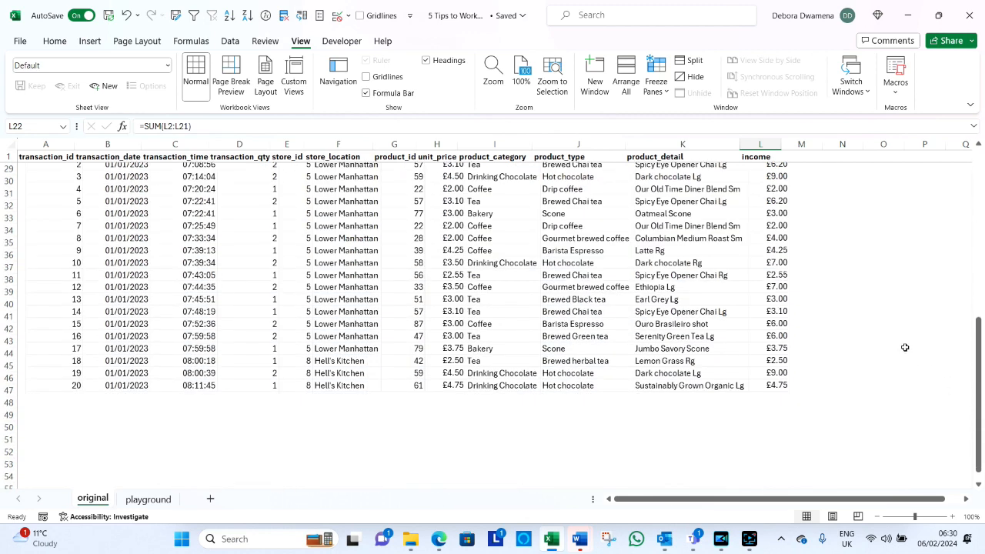
pyautogui.scroll(2, 905, 349)
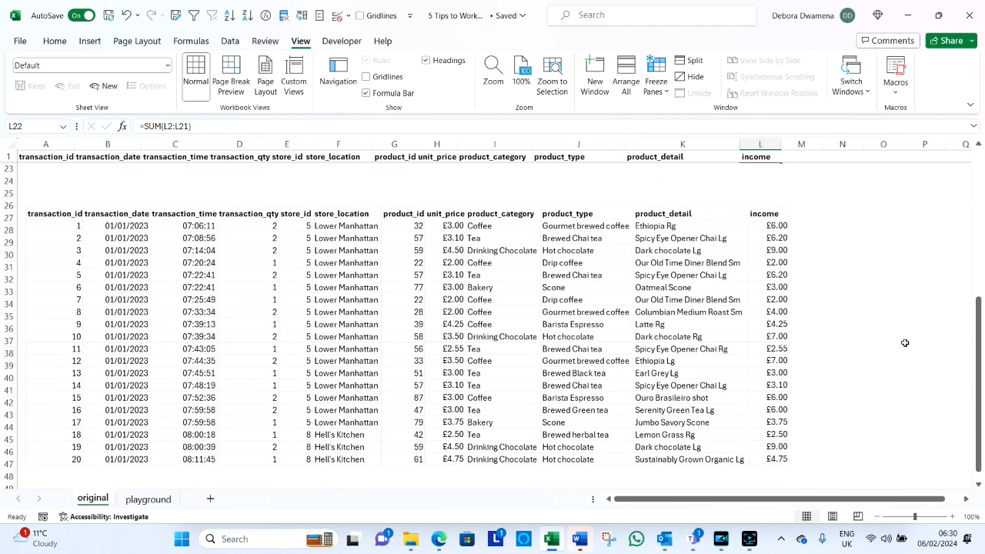
# On the playground sheet, unfreeze the panes and freeze them again above row 2 from A2
pyautogui.click(148, 499)
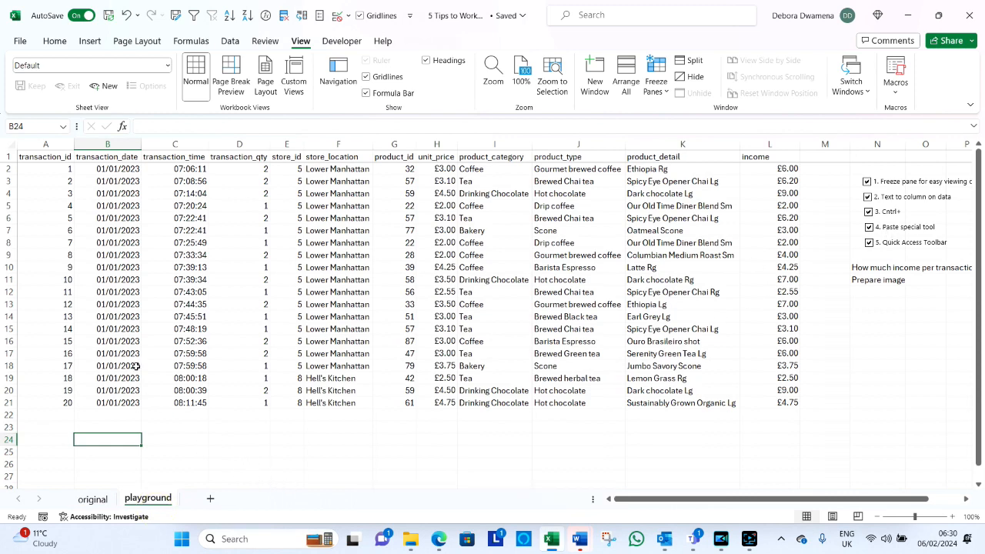
pyautogui.click(41, 169)
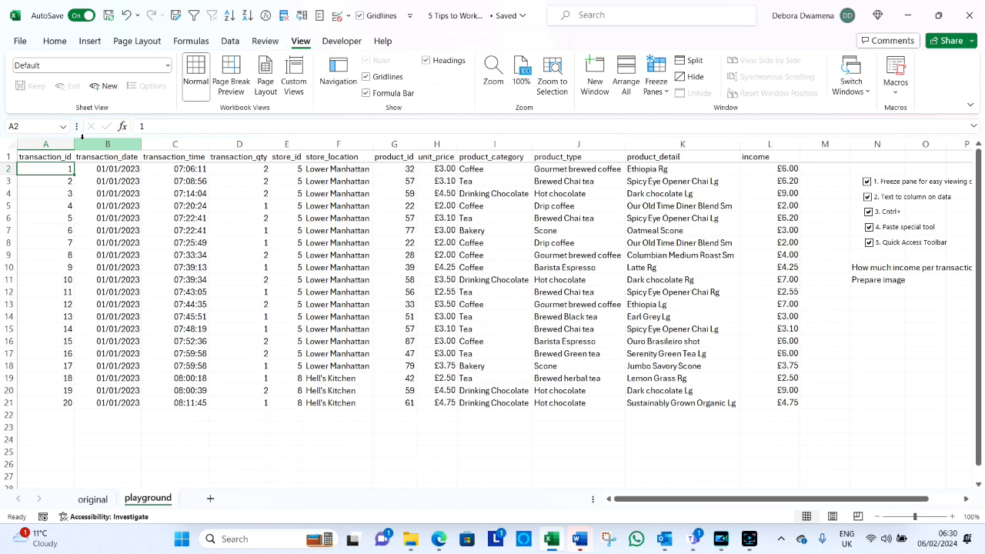
pyautogui.hotkey('alt', 'w')
pyautogui.press('f')
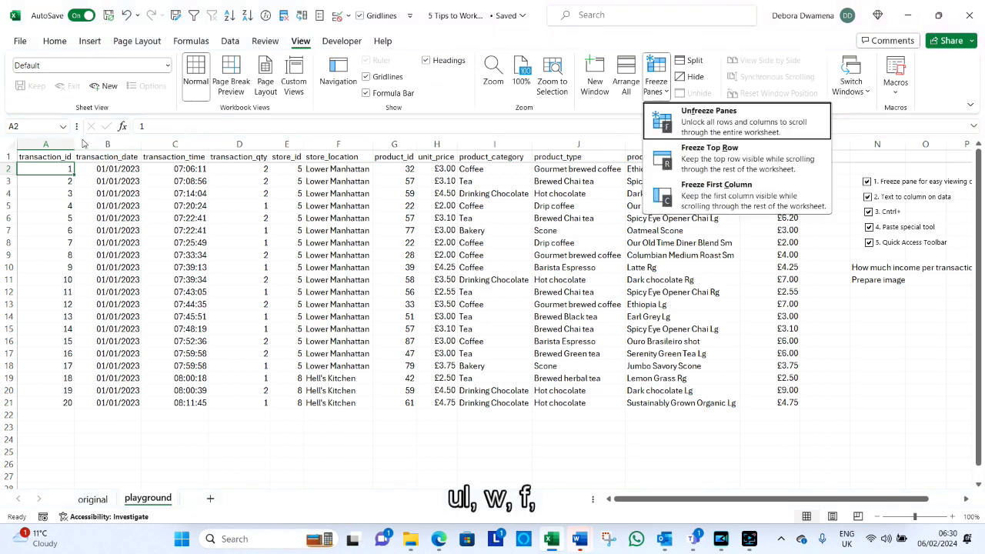
pyautogui.press('f')
pyautogui.hotkey('alt', 'w')
pyautogui.press('f')
pyautogui.press('f')
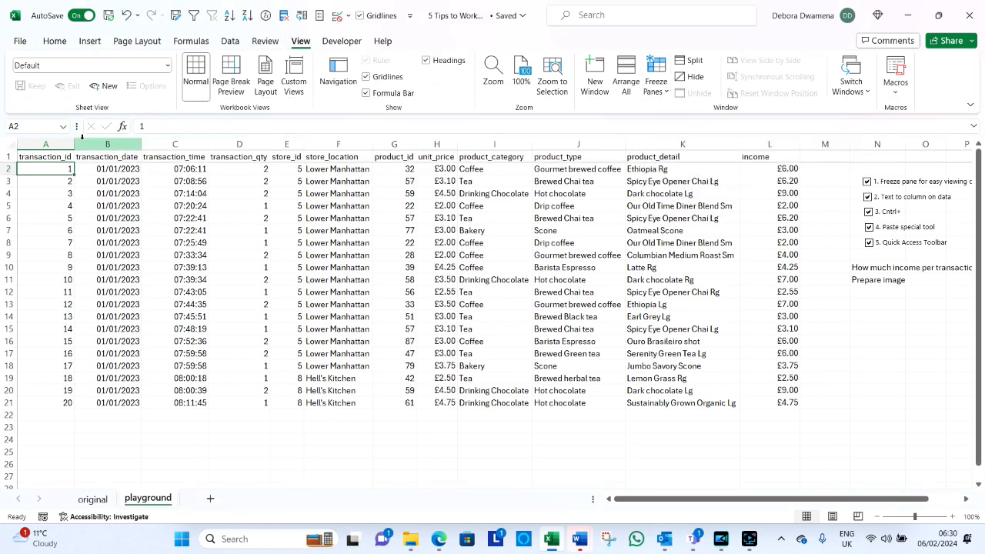
# Paste a copy of L10 into M10, undo, redo and undo the paste again, and check the Paste Special options
pyautogui.click(444, 171)
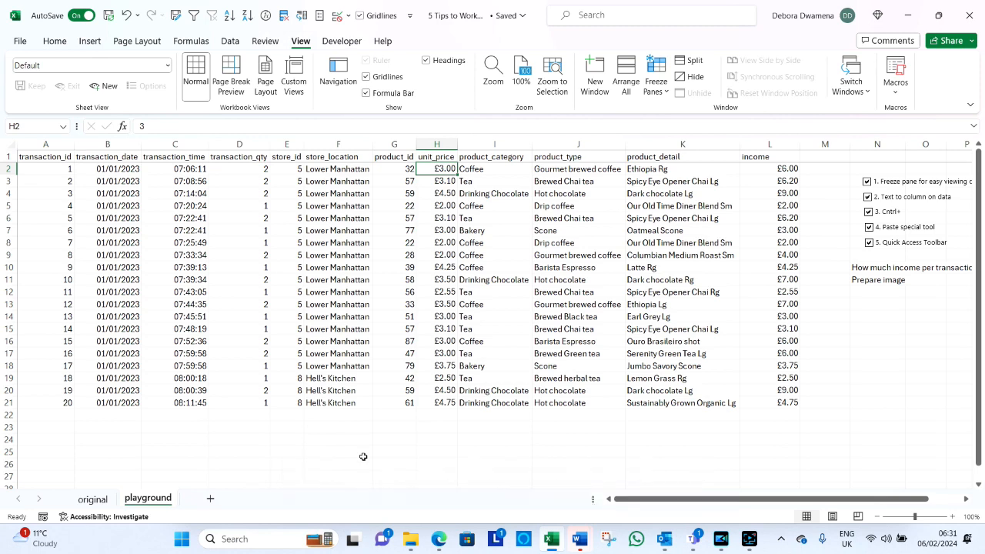
pyautogui.click(762, 267)
pyautogui.hotkey('ctrl', 'c')
pyautogui.press('Right')
pyautogui.hotkey('ctrl', 'v')
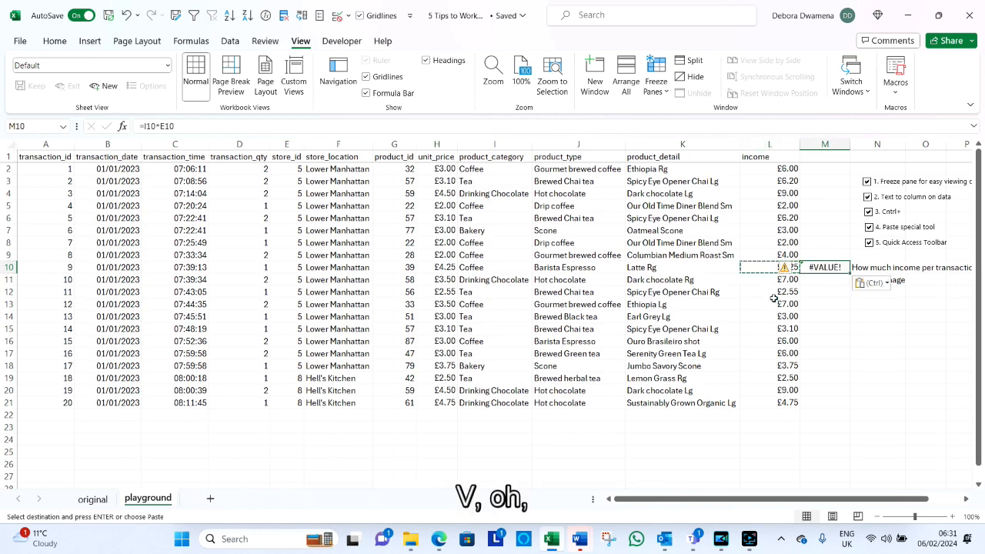
pyautogui.hotkey('ctrl', 'z')
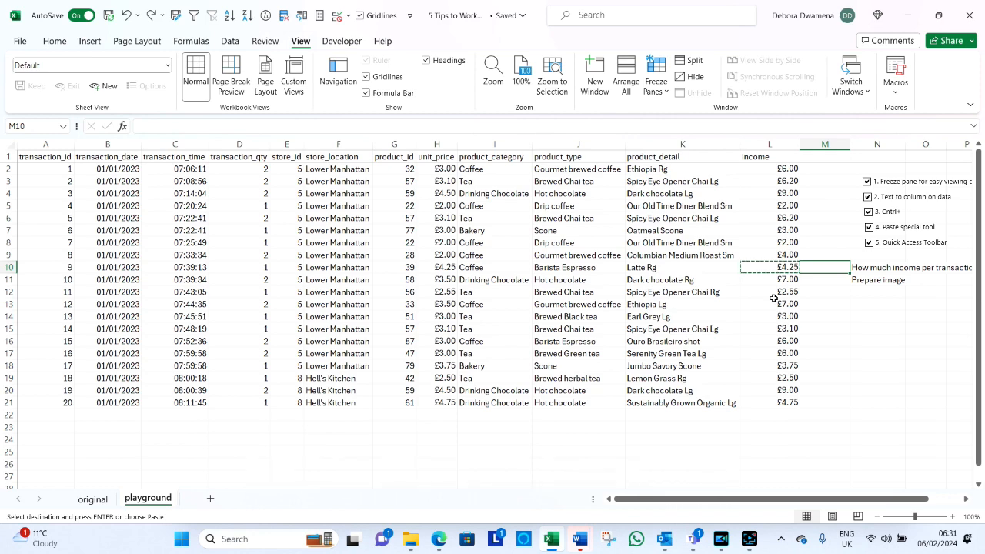
pyautogui.hotkey('ctrl', 'y')
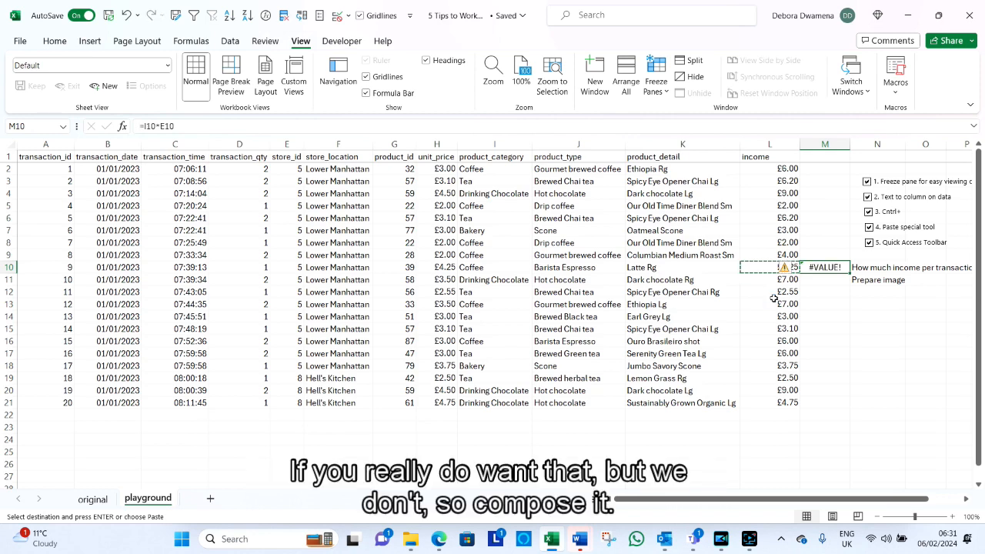
pyautogui.hotkey('ctrl', 'z')
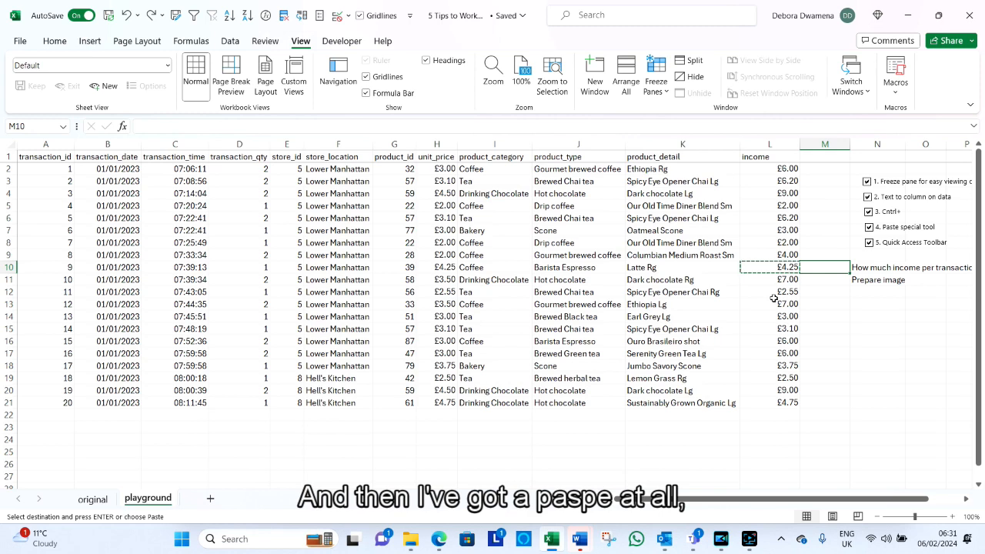
pyautogui.hotkey('ctrl', 'alt', 'v')
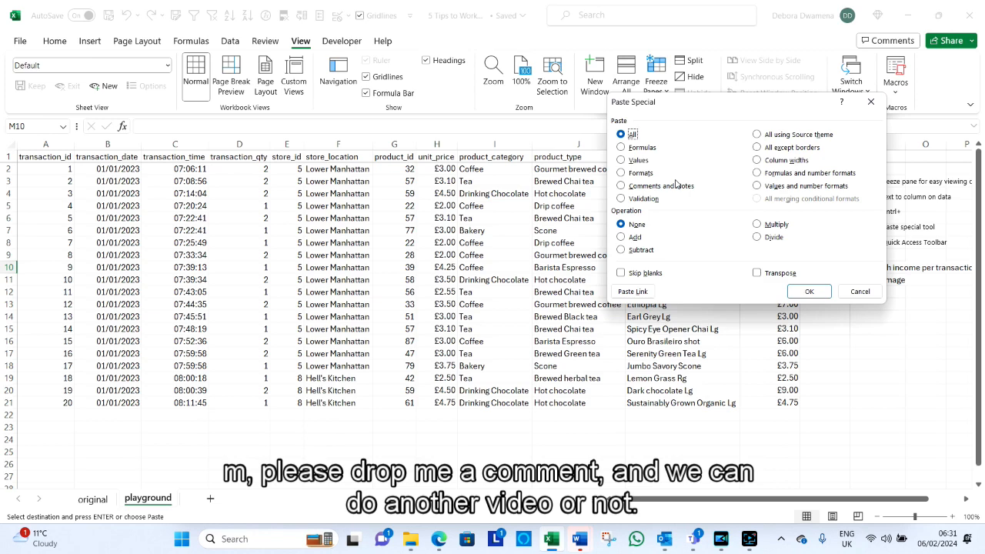
pyautogui.press('Escape')
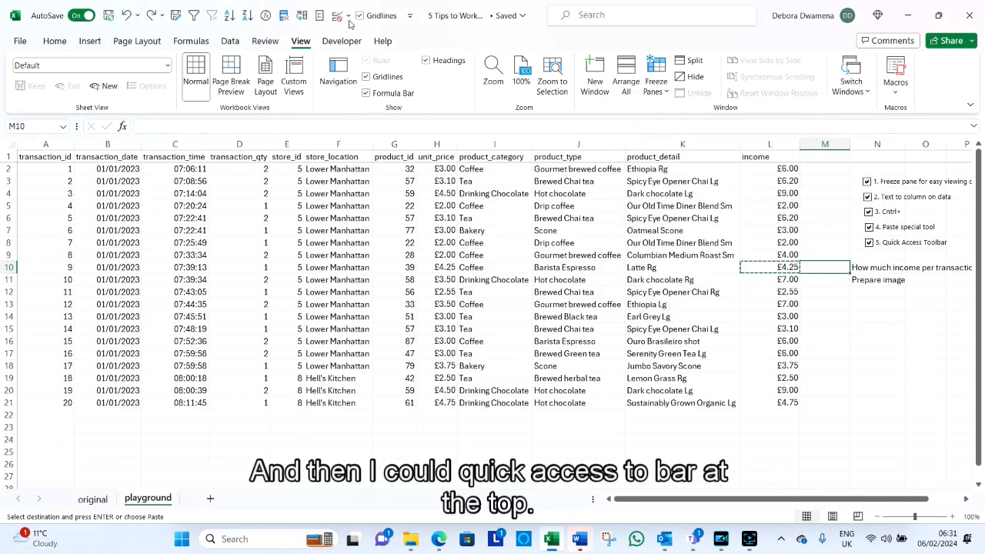
# Examine the Formulas Tab commands available for the Quick Access Toolbar and close the options without changes
pyautogui.click(410, 16)
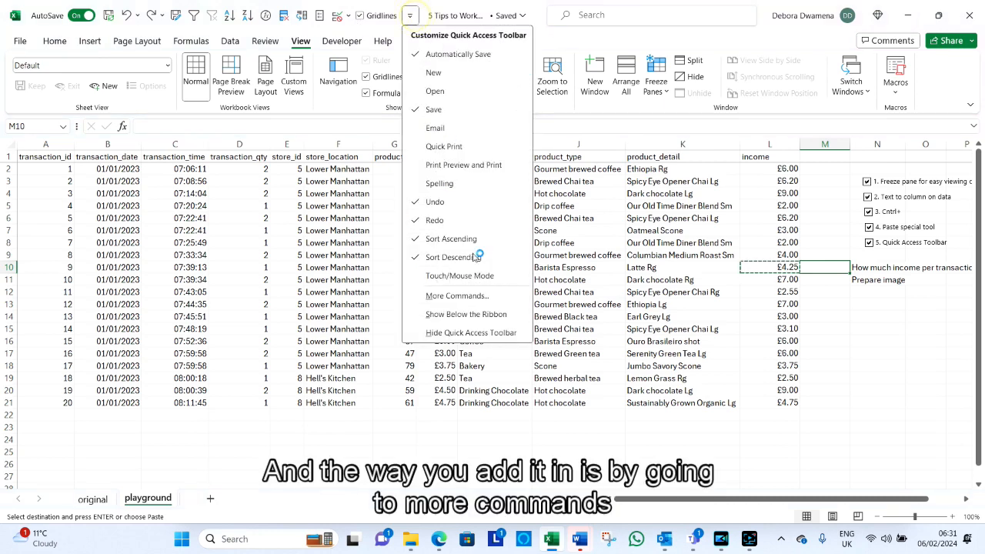
pyautogui.click(471, 296)
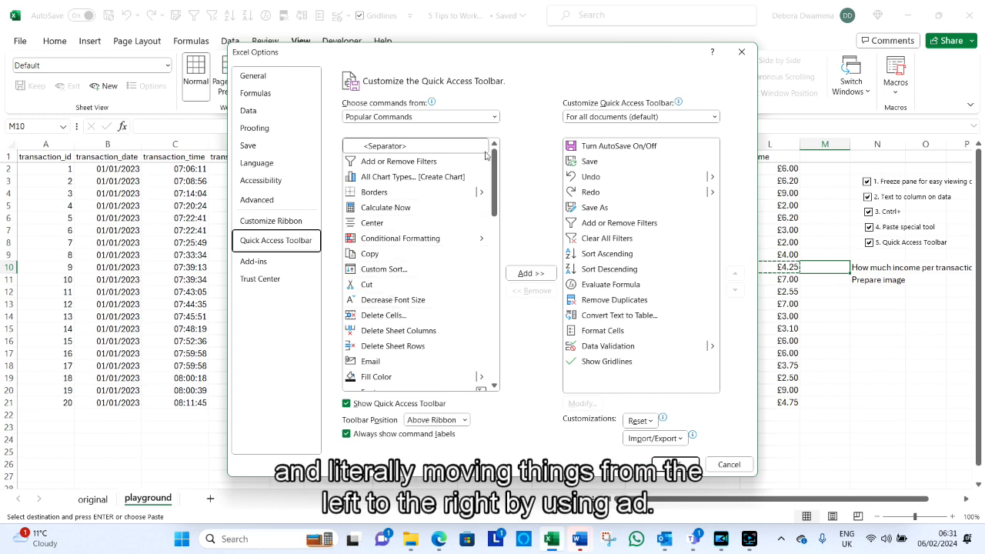
pyautogui.click(492, 118)
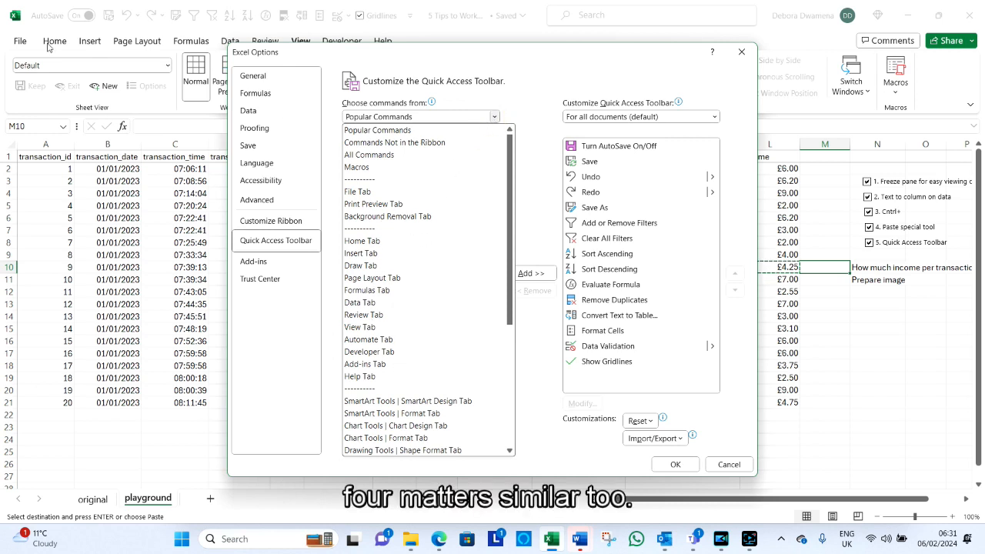
pyautogui.click(408, 292)
pyautogui.scroll(-5, 385, 308)
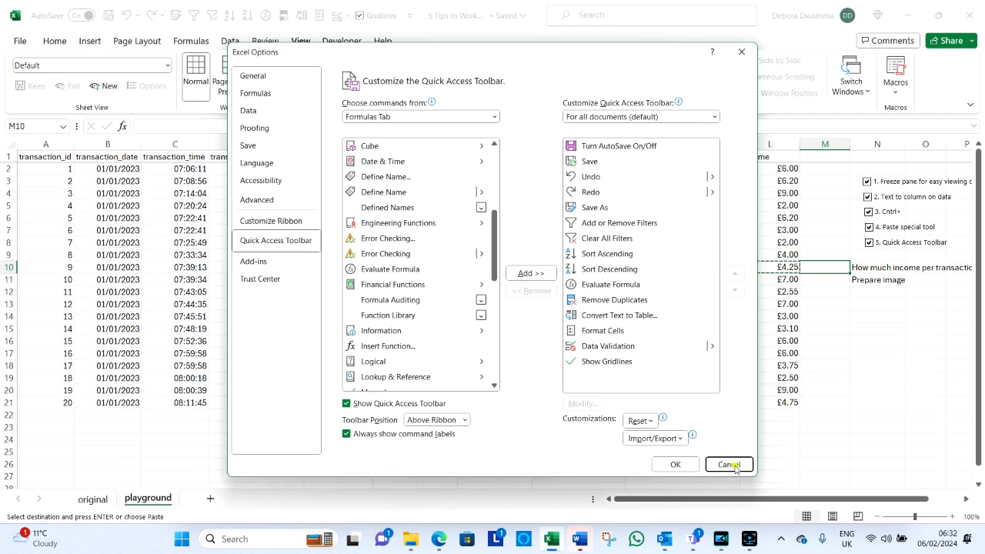
pyautogui.click(728, 465)
pyautogui.click(641, 416)
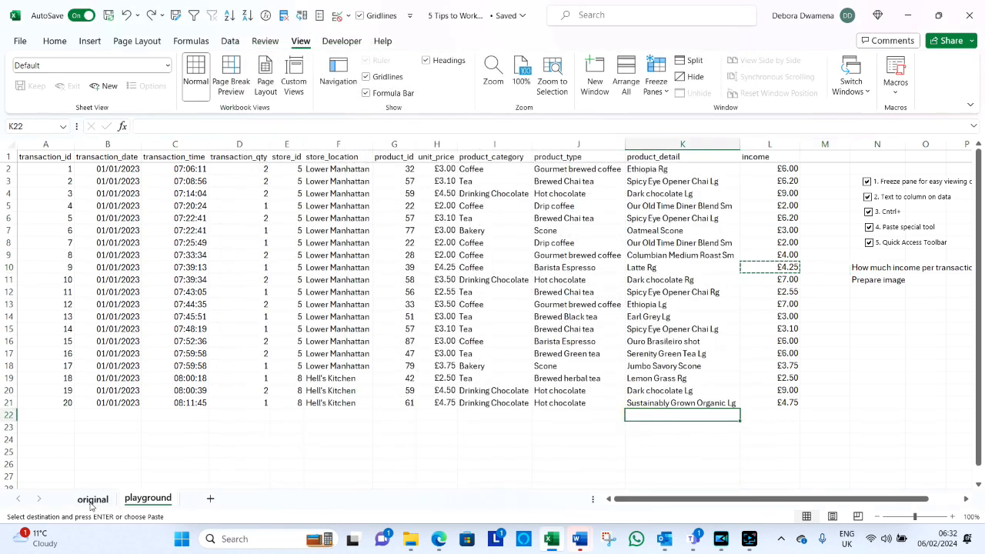
pyautogui.click(338, 429)
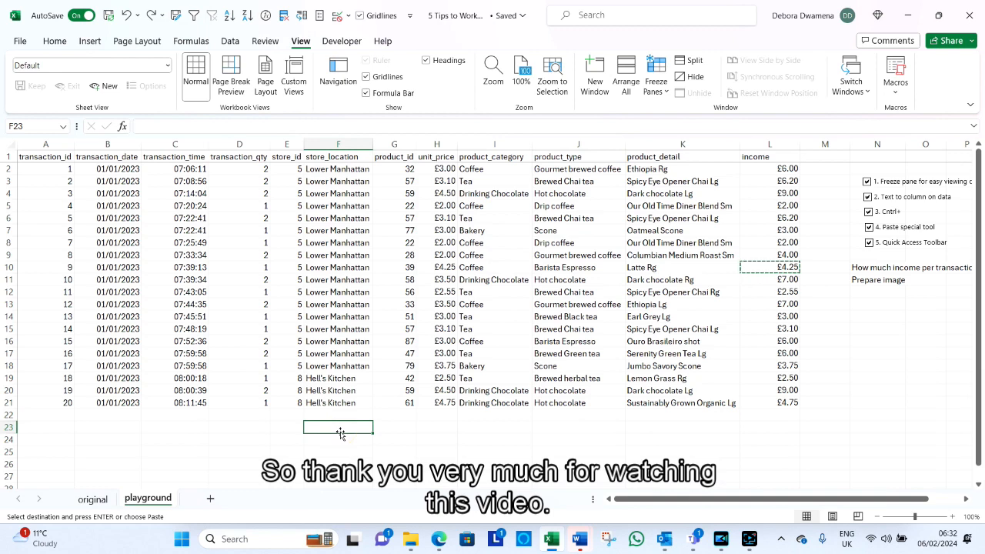